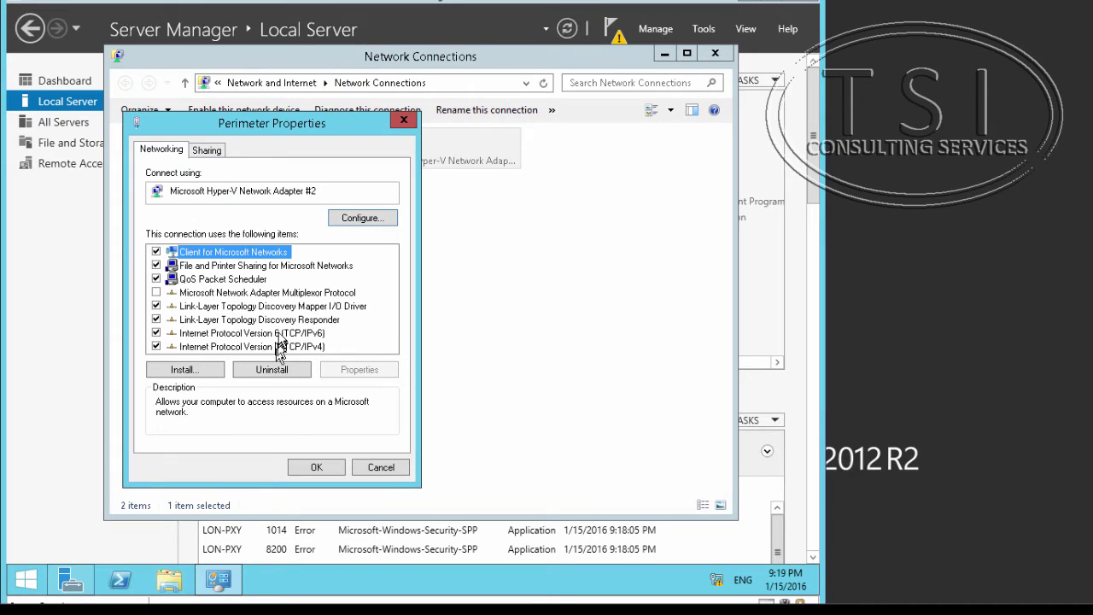
Add default gateway 192.168.1.1 to the Perimeter adapter's IPv4 settings and save.
{"action": "double_click", "coordinate": [284, 346]}
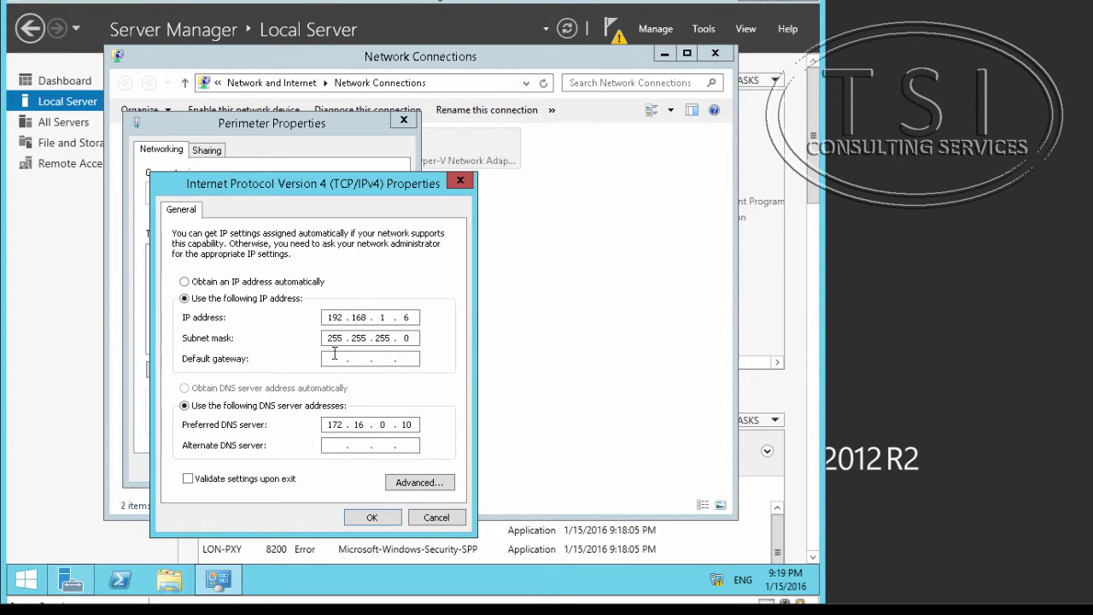
{"action": "type", "text": "192.168.1.1"}
{"action": "left_click", "coordinate": [369, 516]}
{"action": "left_click", "coordinate": [318, 468]}
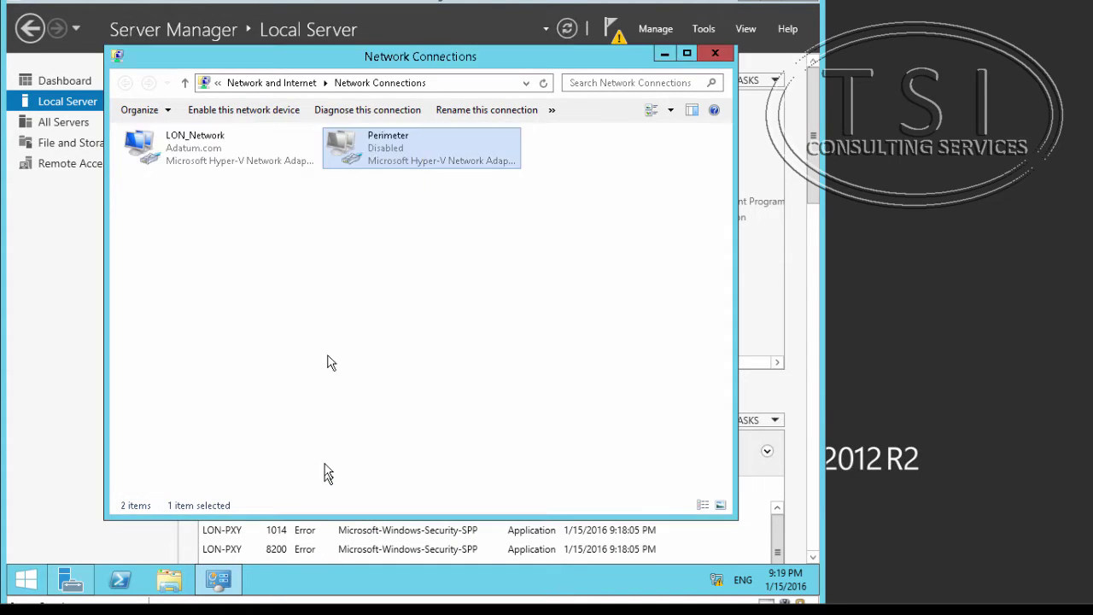
Enable the Perimeter connection and close Network Connections.
{"action": "right_click", "coordinate": [375, 138]}
{"action": "left_click", "coordinate": [410, 150]}
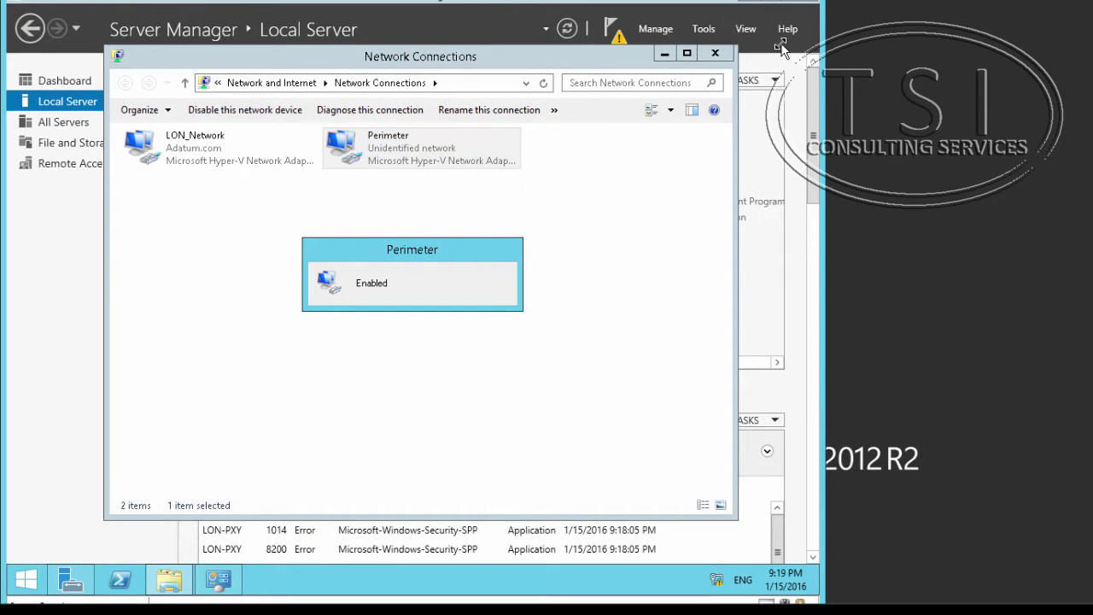
{"action": "left_click", "coordinate": [715, 53]}
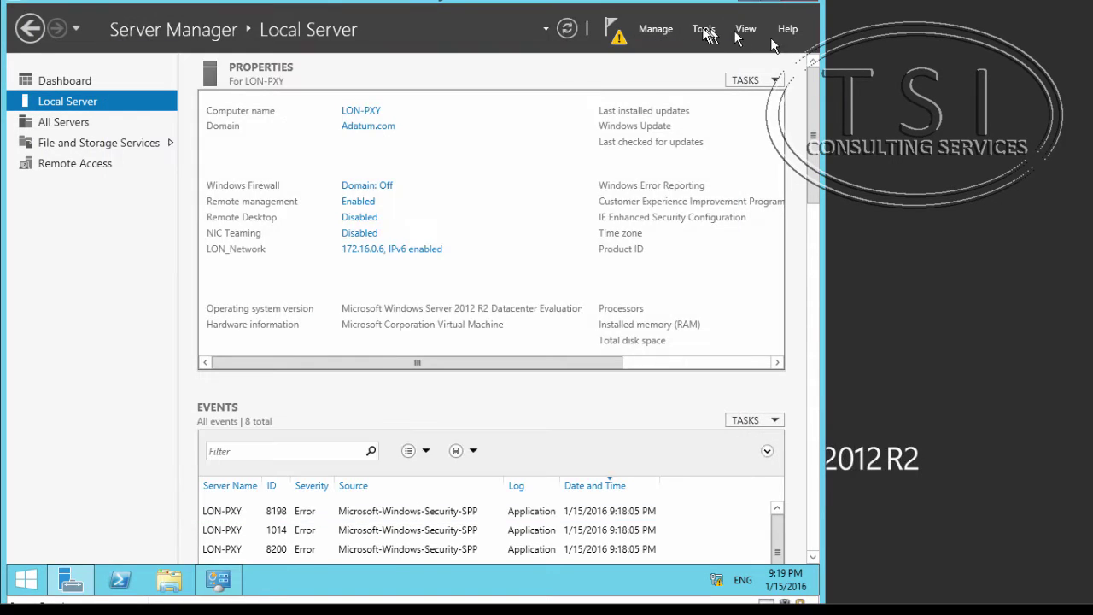
Launch the Web Application Proxy wizard and enter federation service adfs1.adatum.com with administrator credentials.
{"action": "left_click", "coordinate": [615, 34]}
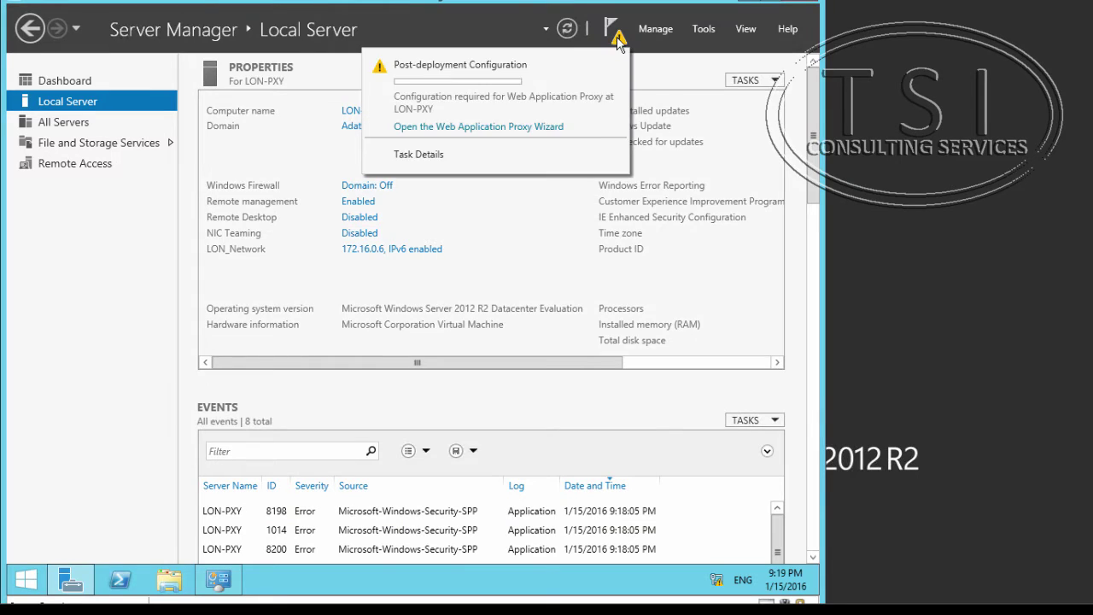
{"action": "left_click", "coordinate": [529, 128]}
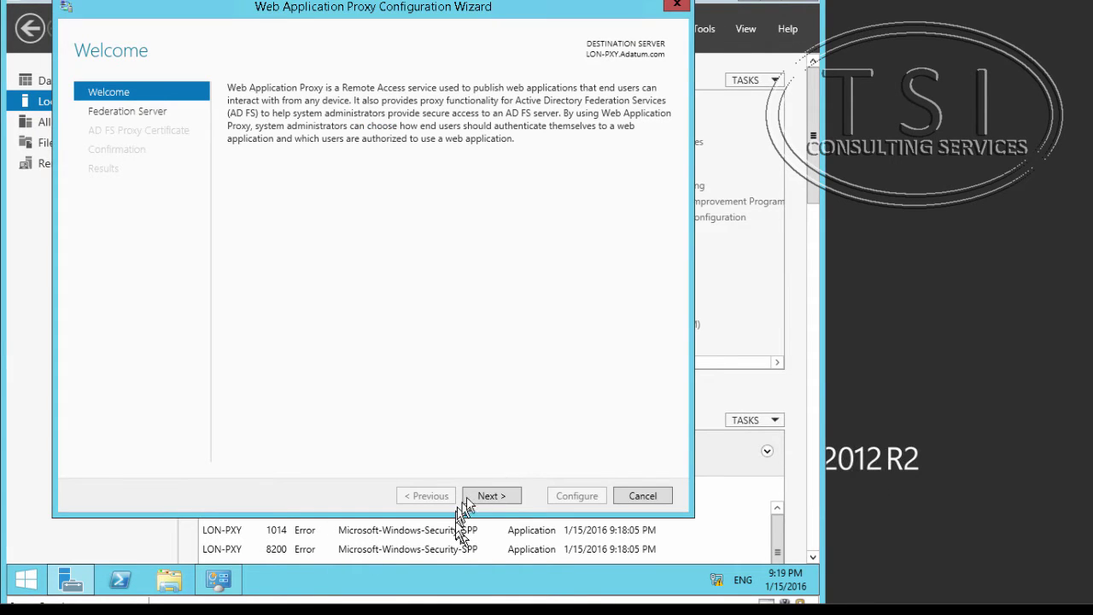
{"action": "left_click", "coordinate": [483, 495]}
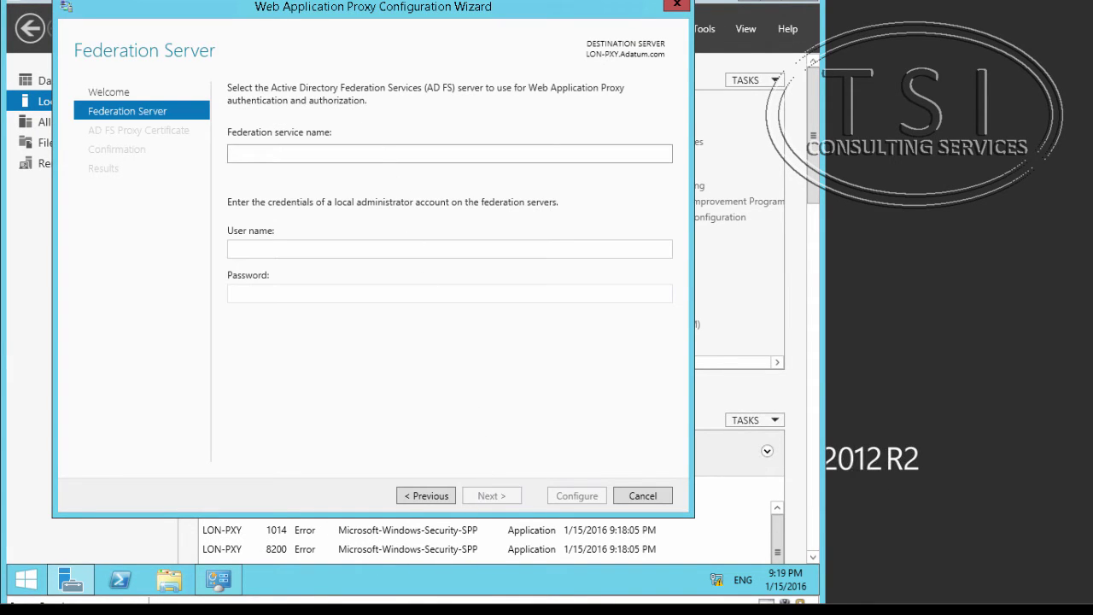
{"action": "type", "text": "adfs1.adatum.com"}
{"action": "left_click", "coordinate": [292, 245]}
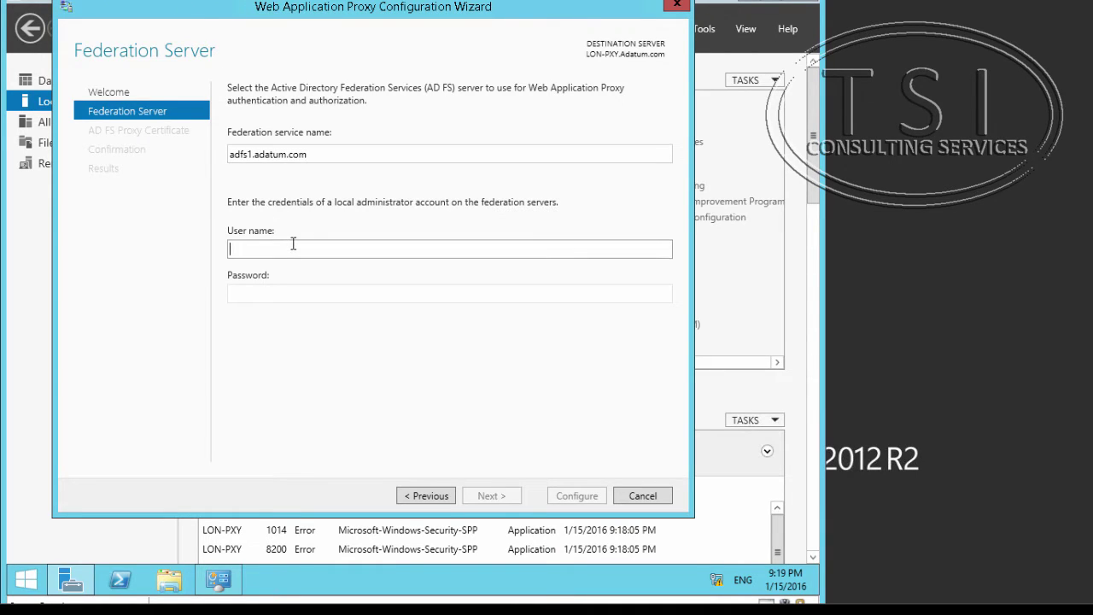
{"action": "type", "text": "adatuym\\administrator"}
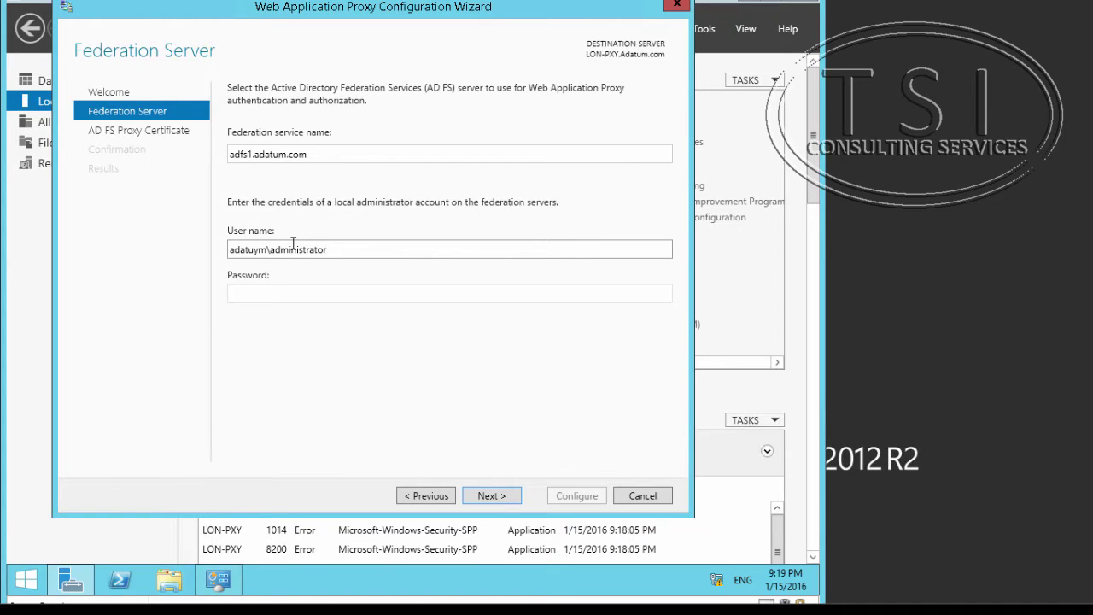
{"action": "key", "text": "Tab"}
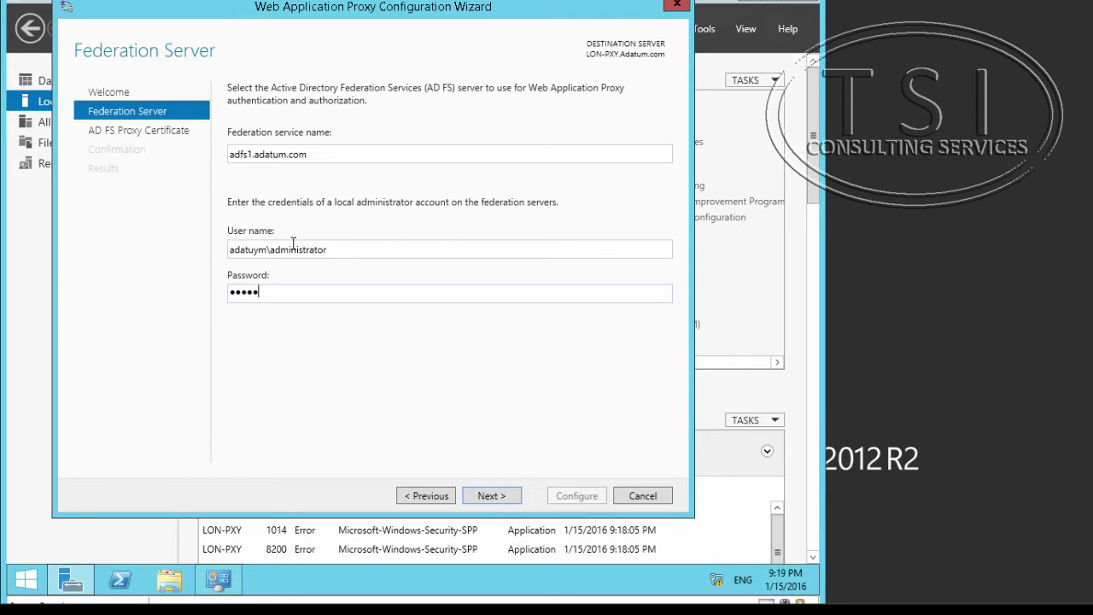
{"action": "left_click", "coordinate": [492, 496]}
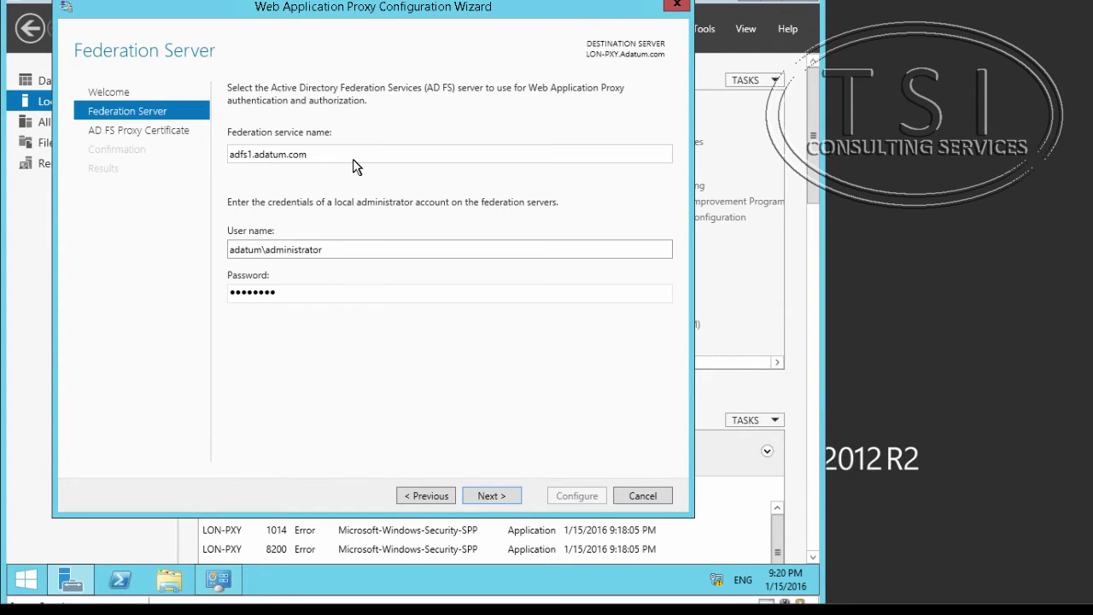
{"action": "left_click", "coordinate": [352, 248]}
{"action": "left_click", "coordinate": [489, 496]}
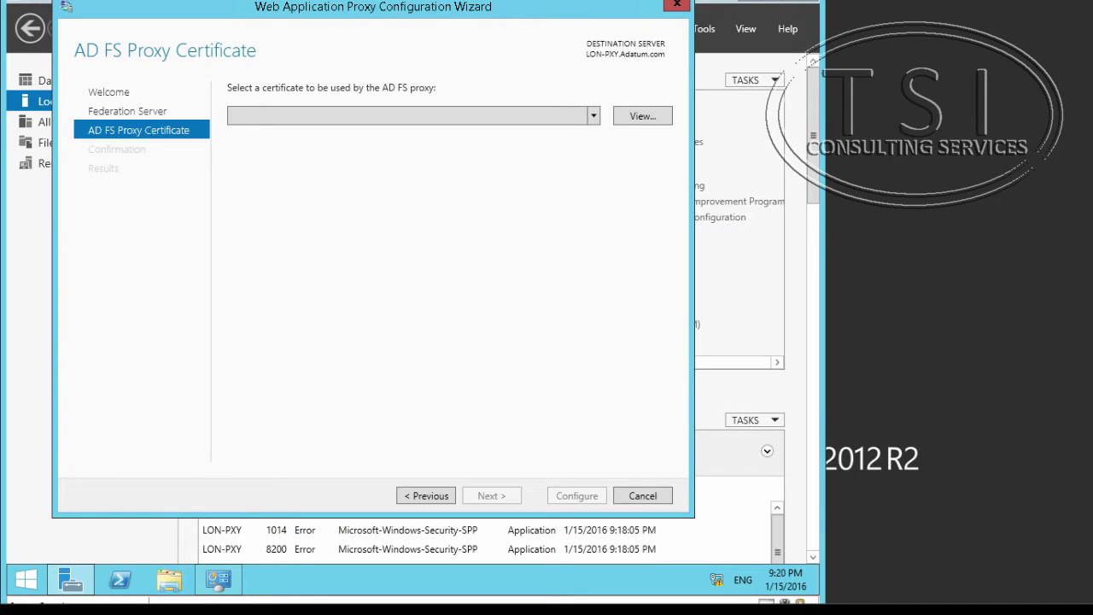
Choose the adfs1.adatum.com certificate, apply the configuration, and minimize Server Manager.
{"action": "left_click", "coordinate": [591, 117]}
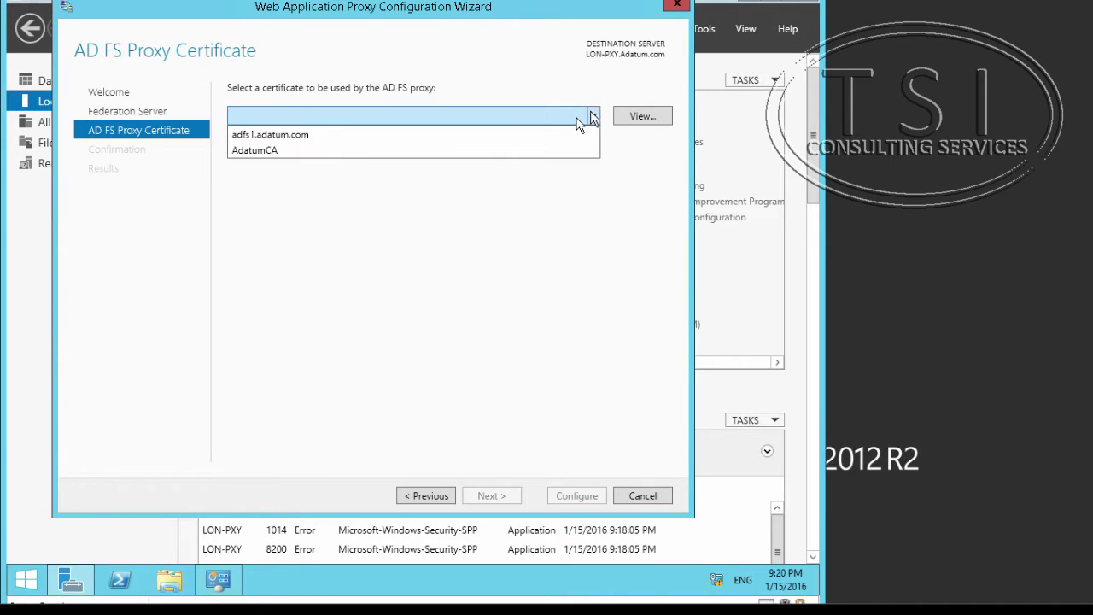
{"action": "left_click", "coordinate": [349, 135]}
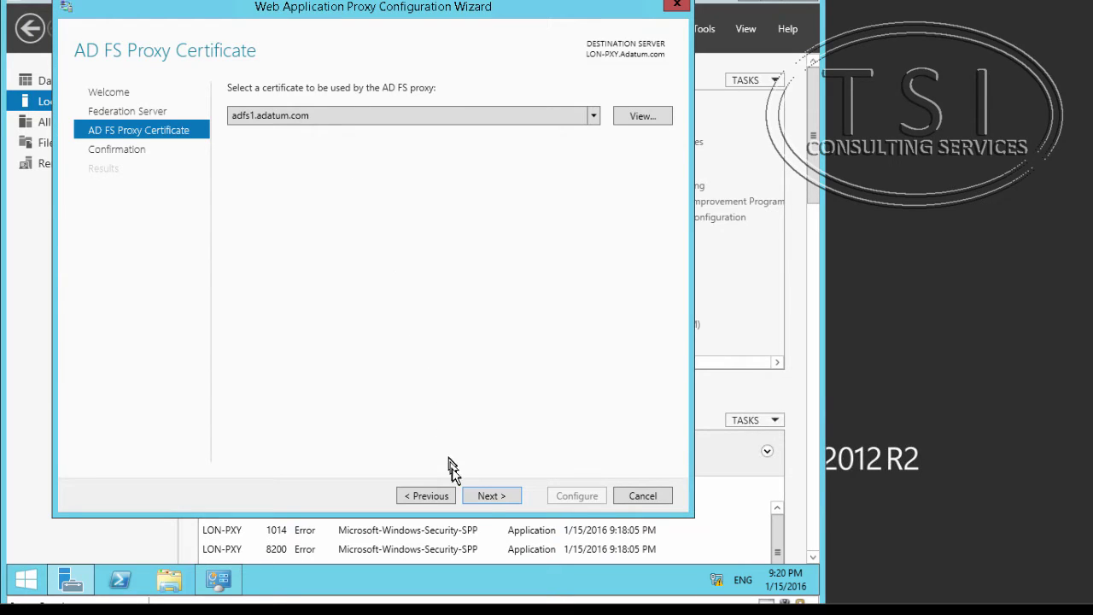
{"action": "left_click", "coordinate": [493, 496]}
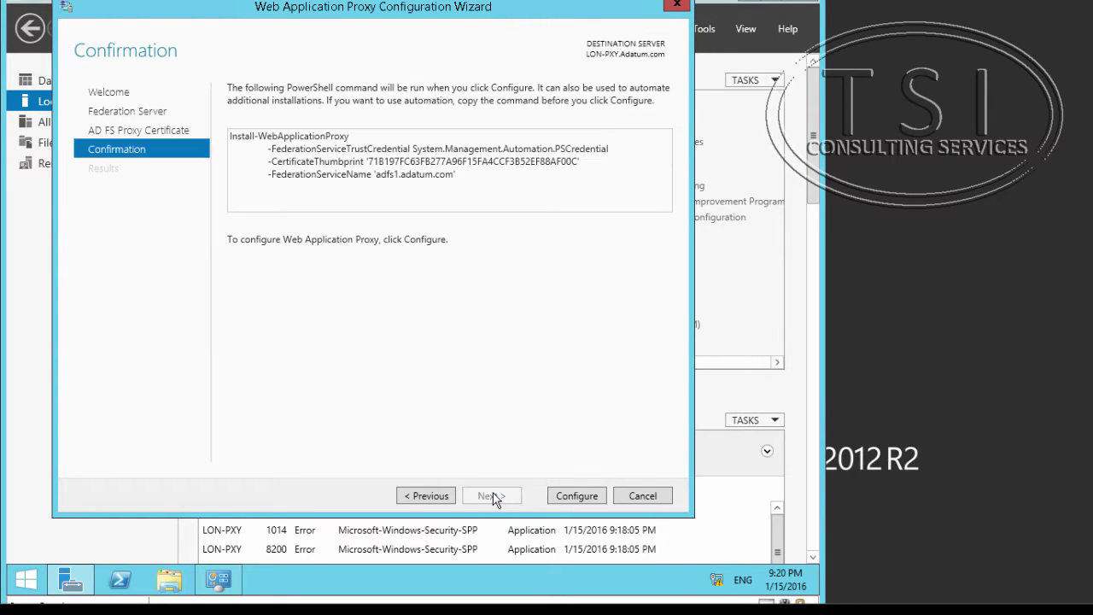
{"action": "left_click", "coordinate": [569, 496]}
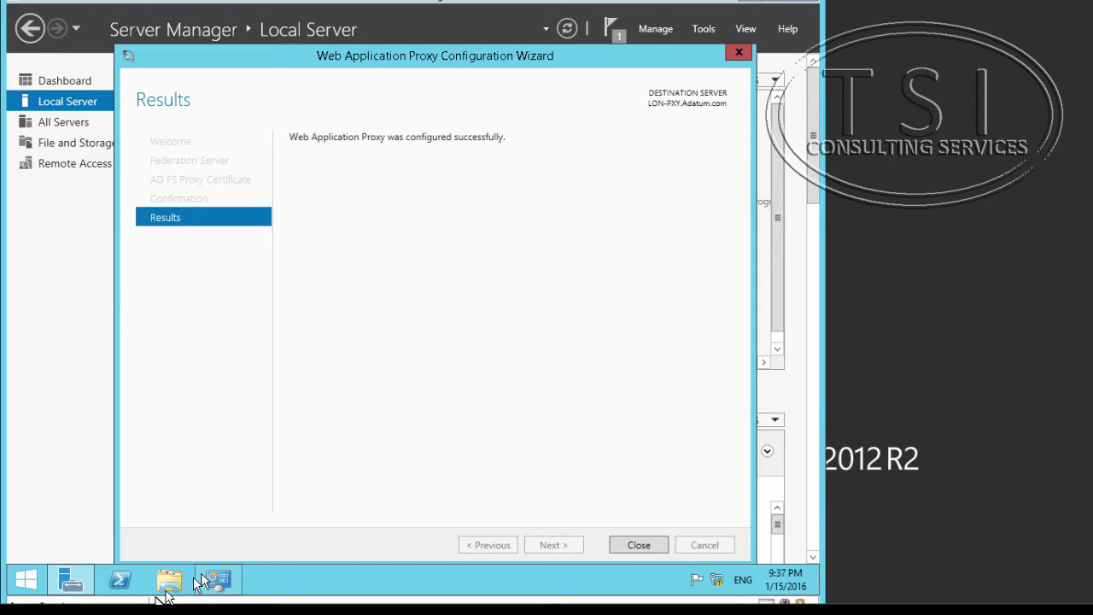
{"action": "left_click", "coordinate": [70, 580]}
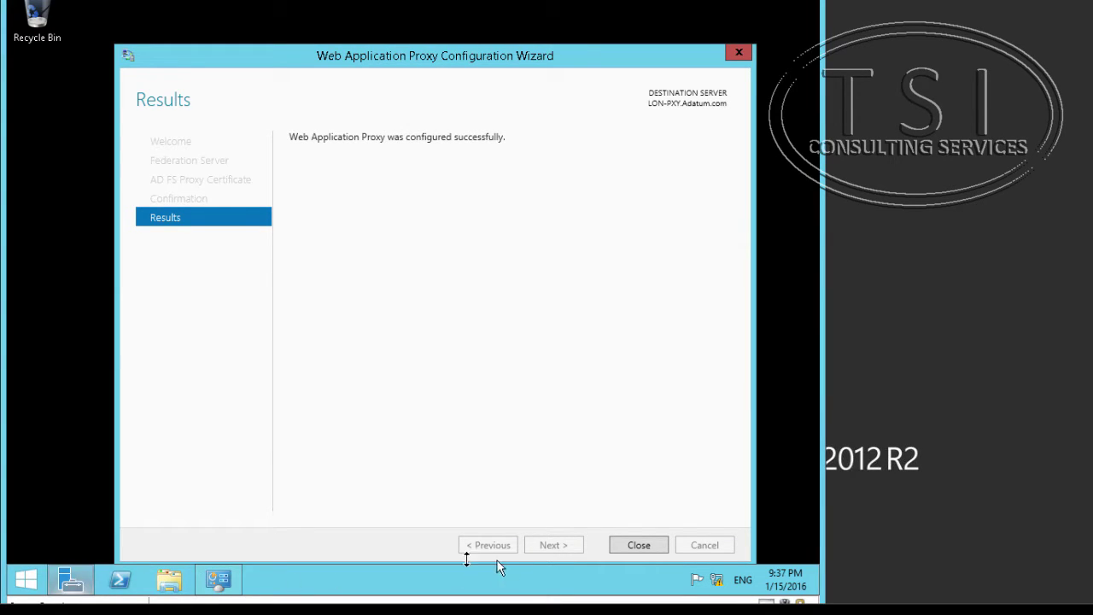
Close the wizard and check the Perimeter adapter's IPv4 settings (192.168.1.6, gateway 192.168.1.1) without changes.
{"action": "left_click", "coordinate": [640, 545]}
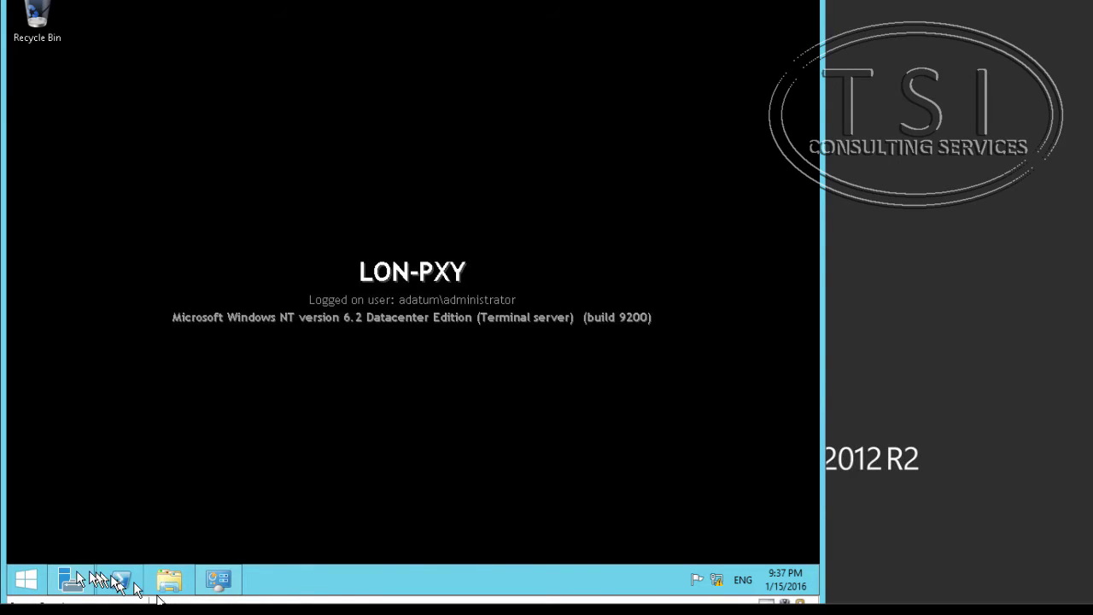
{"action": "left_click", "coordinate": [70, 581]}
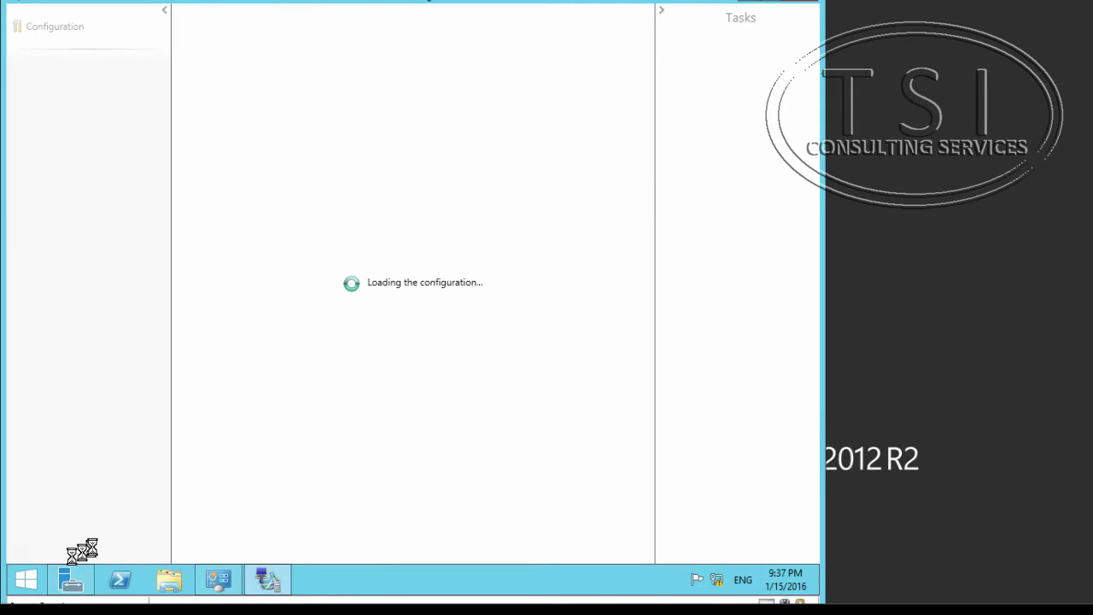
{"action": "left_click", "coordinate": [74, 583]}
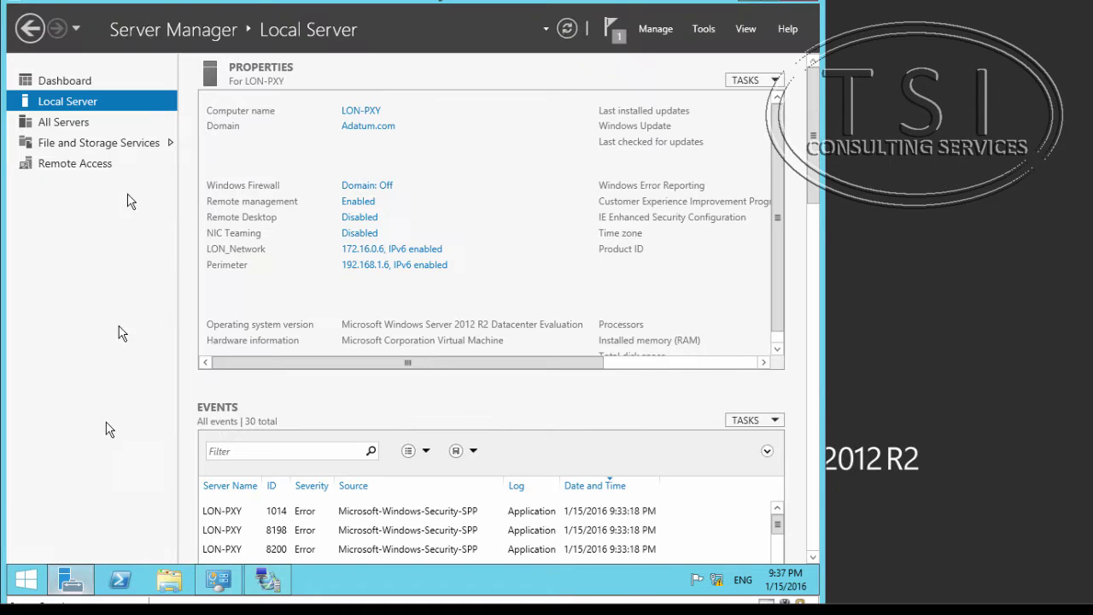
{"action": "left_click", "coordinate": [359, 270]}
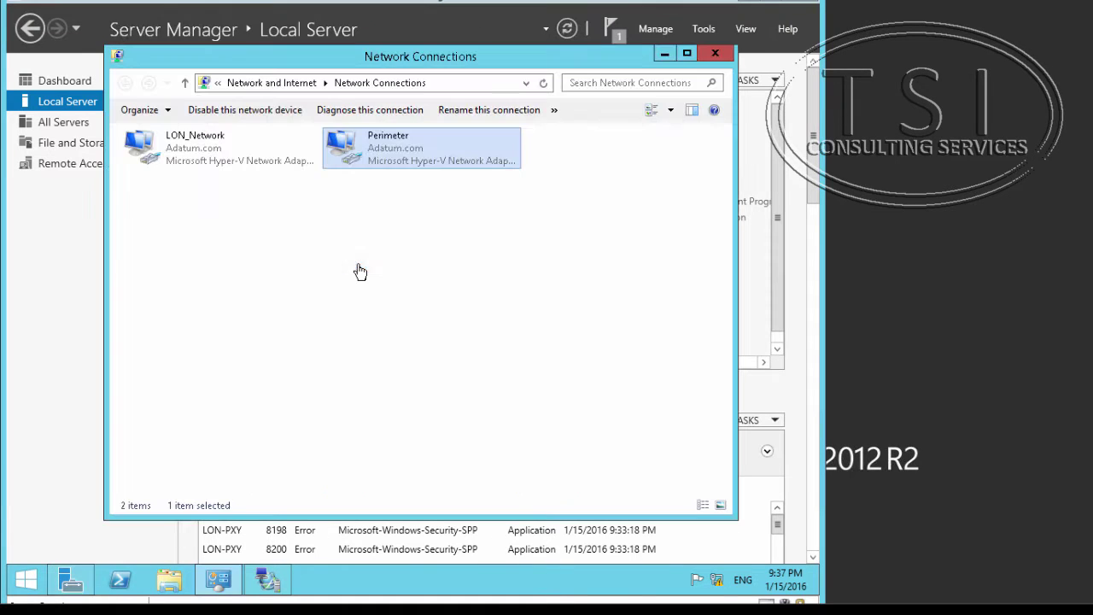
{"action": "right_click", "coordinate": [390, 147]}
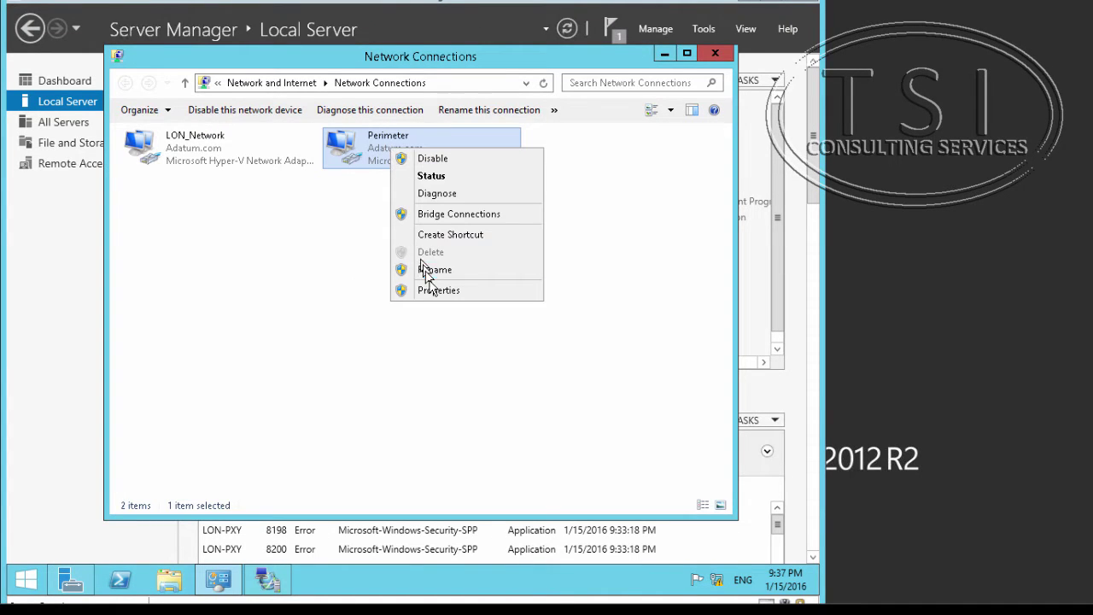
{"action": "left_click", "coordinate": [435, 290]}
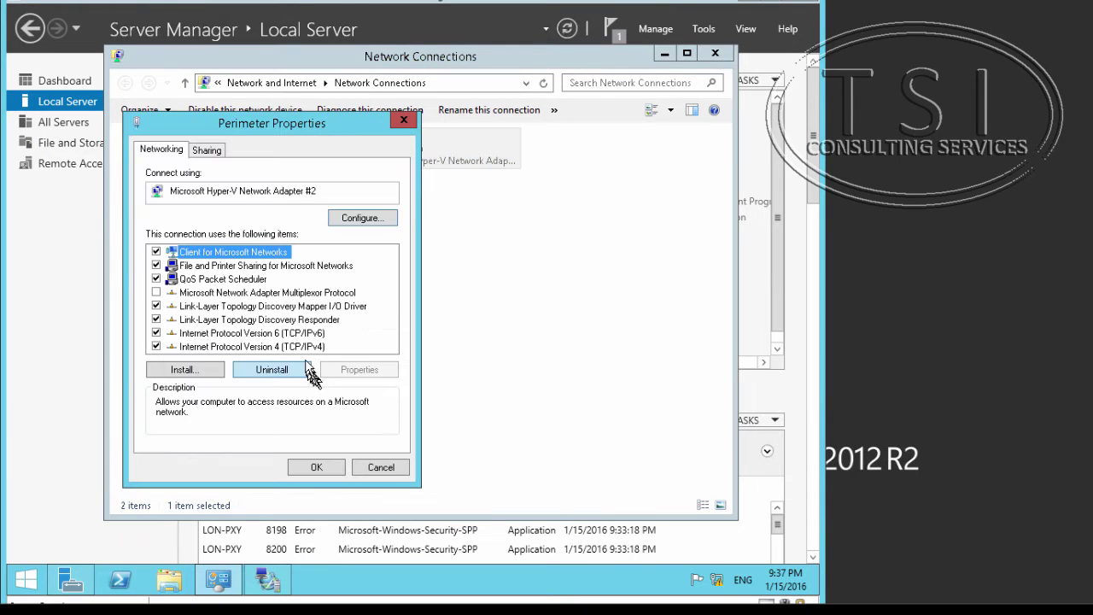
{"action": "double_click", "coordinate": [310, 346]}
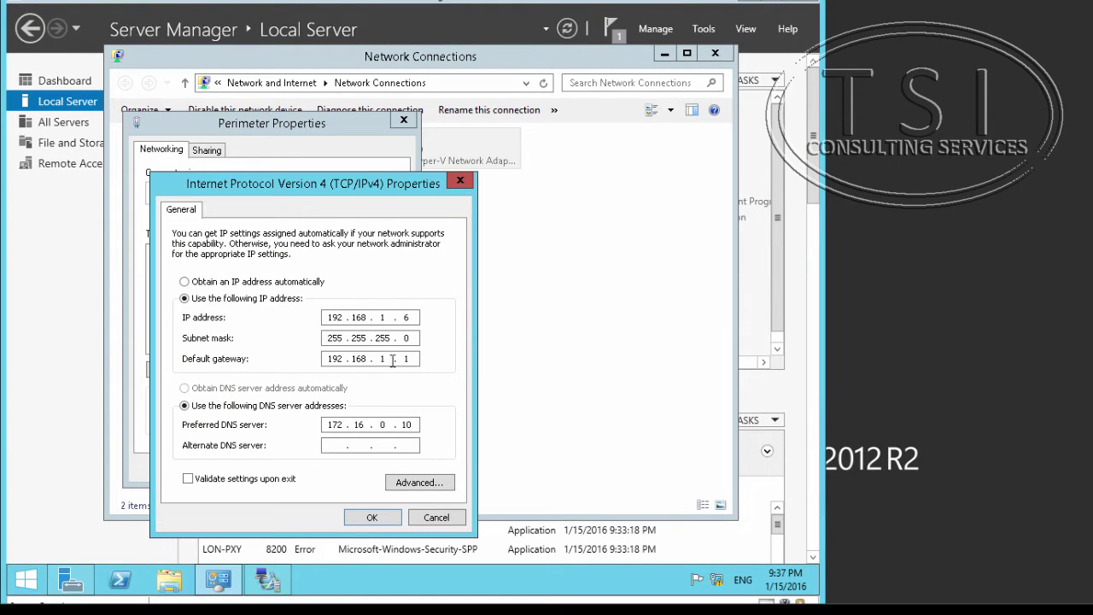
{"action": "left_click", "coordinate": [436, 517]}
{"action": "left_click", "coordinate": [380, 468]}
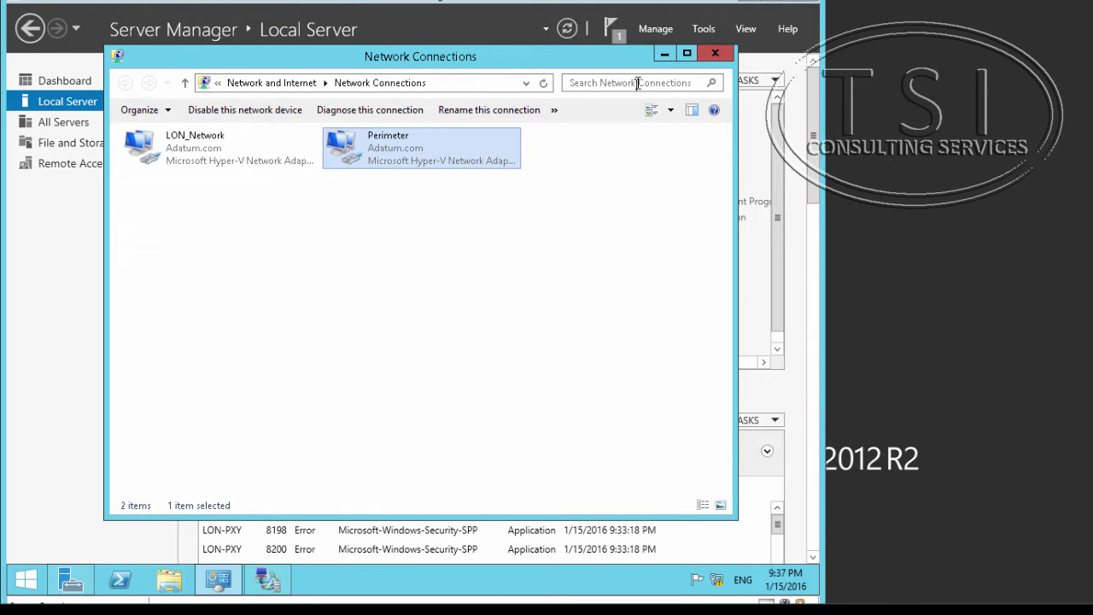
{"action": "left_click", "coordinate": [664, 53]}
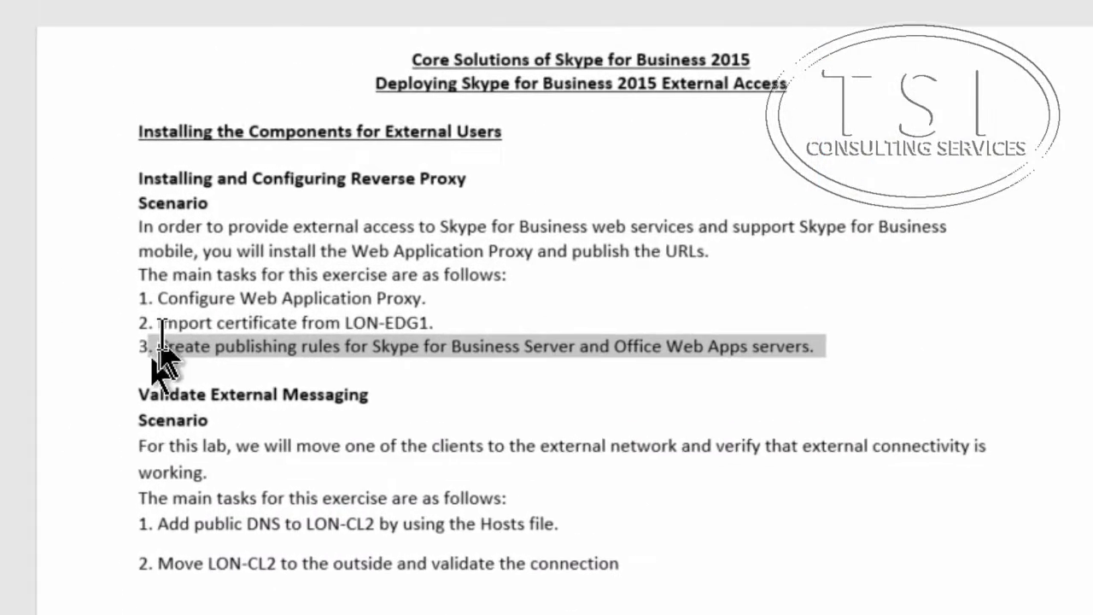
Highlight the lab guide's task about importing the LON-EDG1 certificate.
{"action": "left_click_drag", "start_coordinate": [158, 323], "coordinate": [444, 323]}
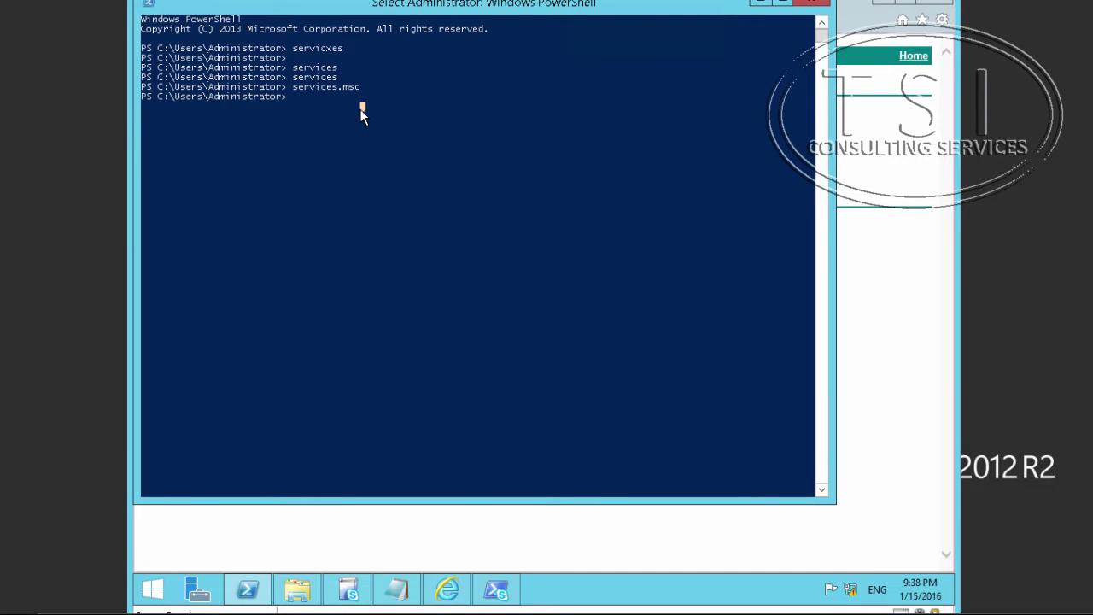
Start mmc and add the Certificates snap-in for the local computer account.
{"action": "type", "text": "mmc"}
{"action": "key", "text": "Return"}
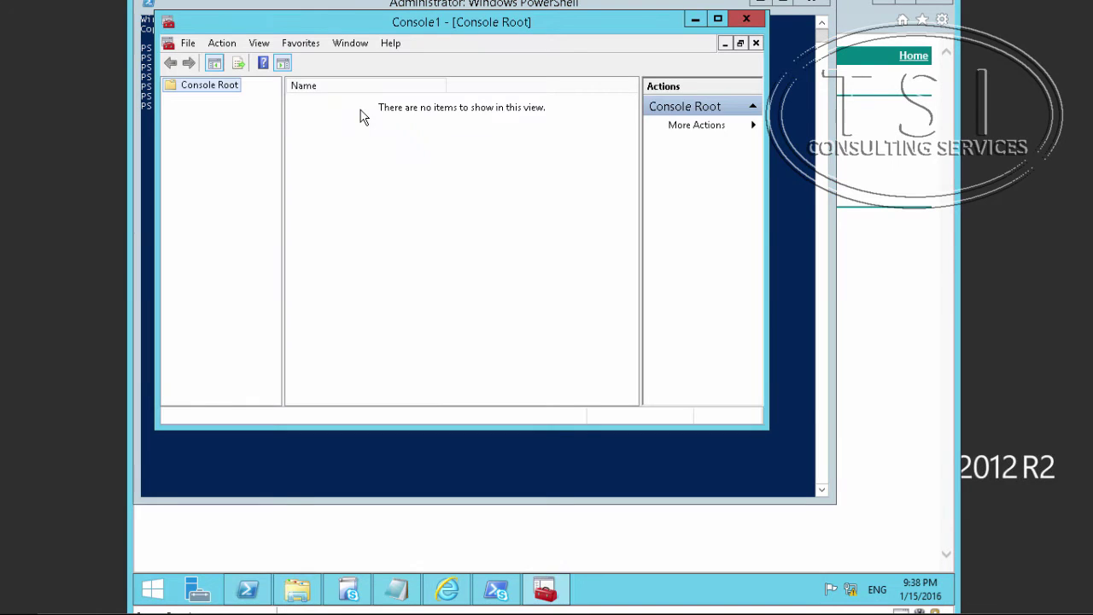
{"action": "left_click", "coordinate": [188, 43]}
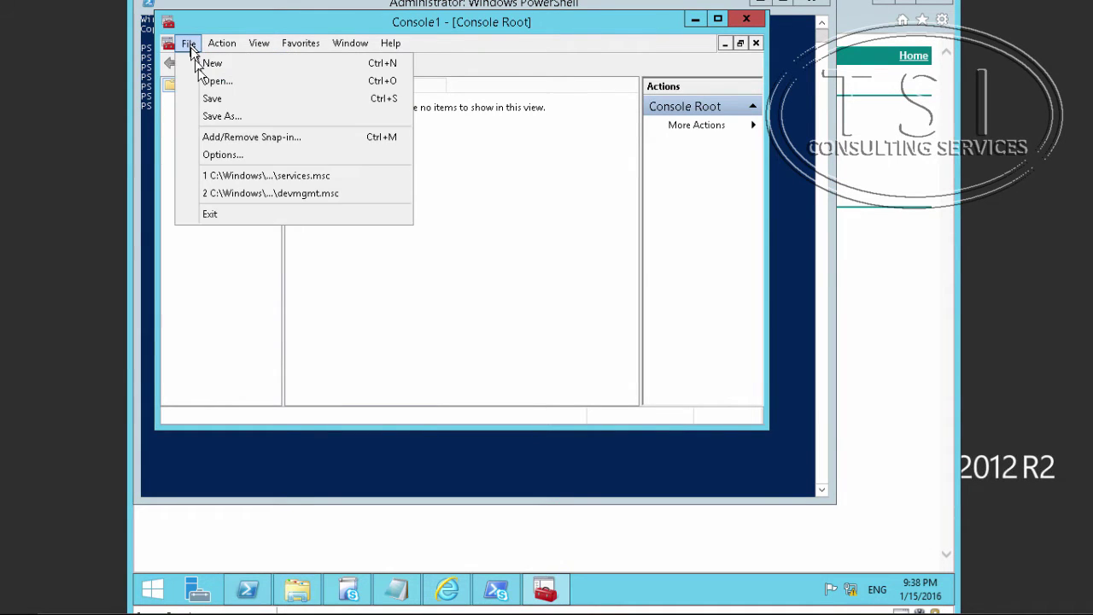
{"action": "left_click", "coordinate": [220, 138]}
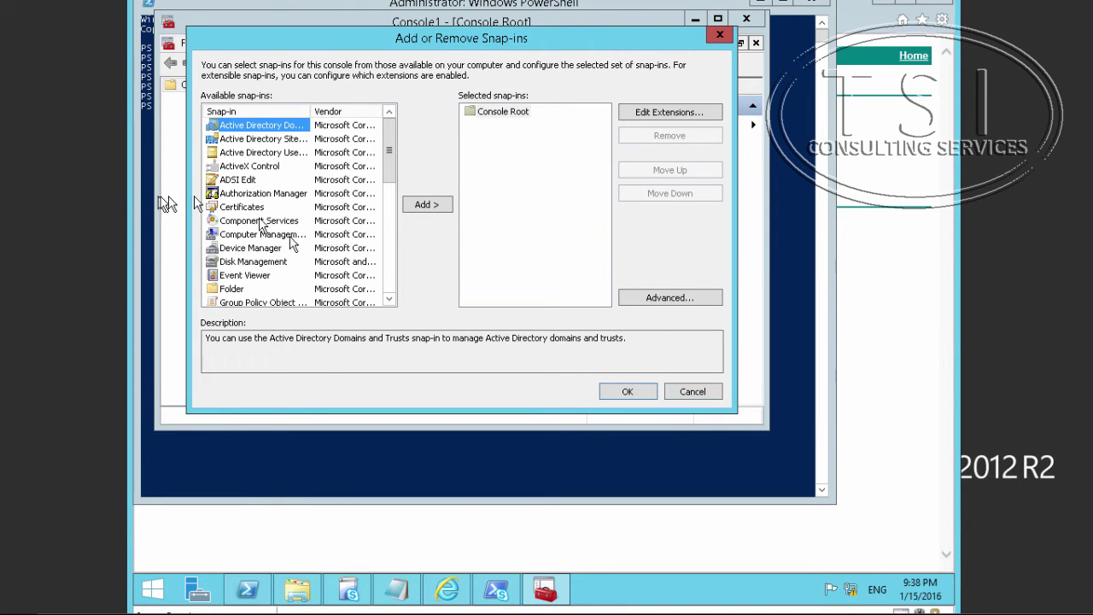
{"action": "left_click", "coordinate": [269, 210]}
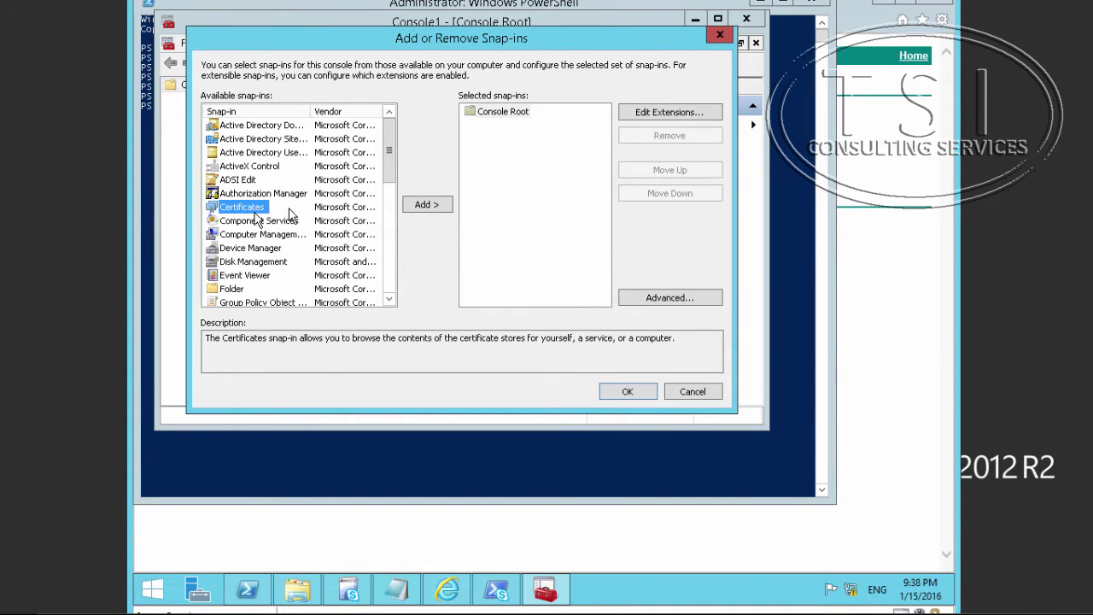
{"action": "left_click", "coordinate": [424, 206]}
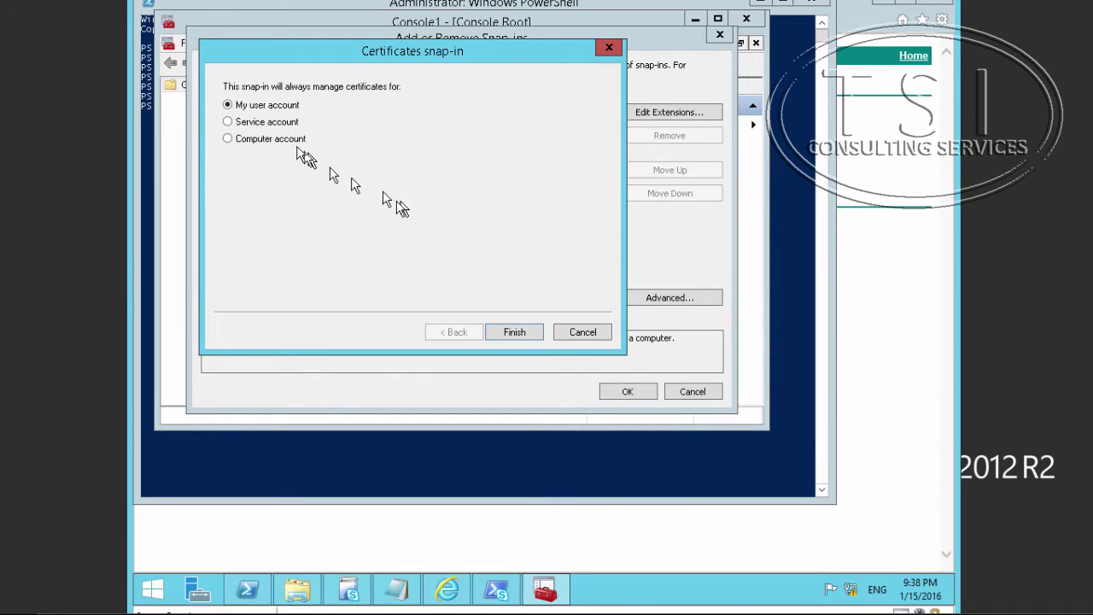
{"action": "left_click", "coordinate": [261, 139]}
{"action": "left_click", "coordinate": [515, 332]}
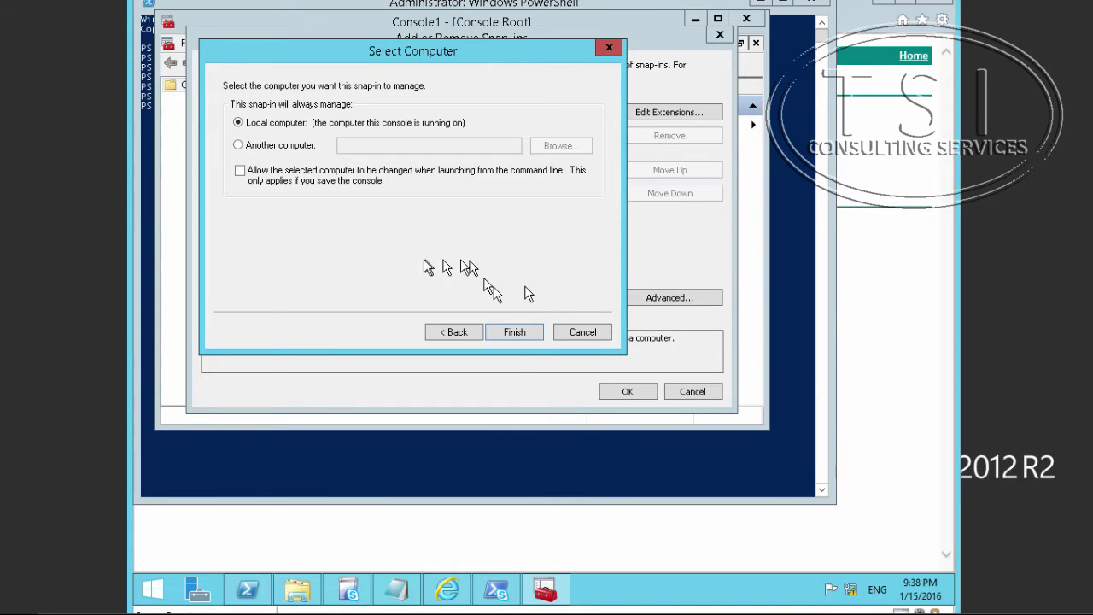
{"action": "left_click", "coordinate": [513, 339]}
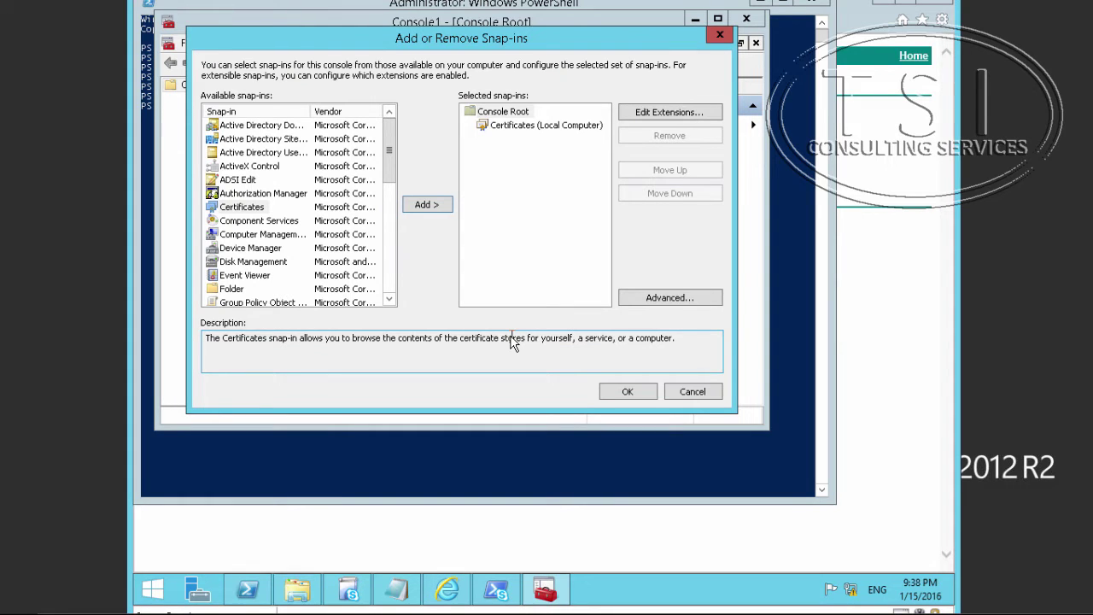
{"action": "left_click", "coordinate": [630, 392]}
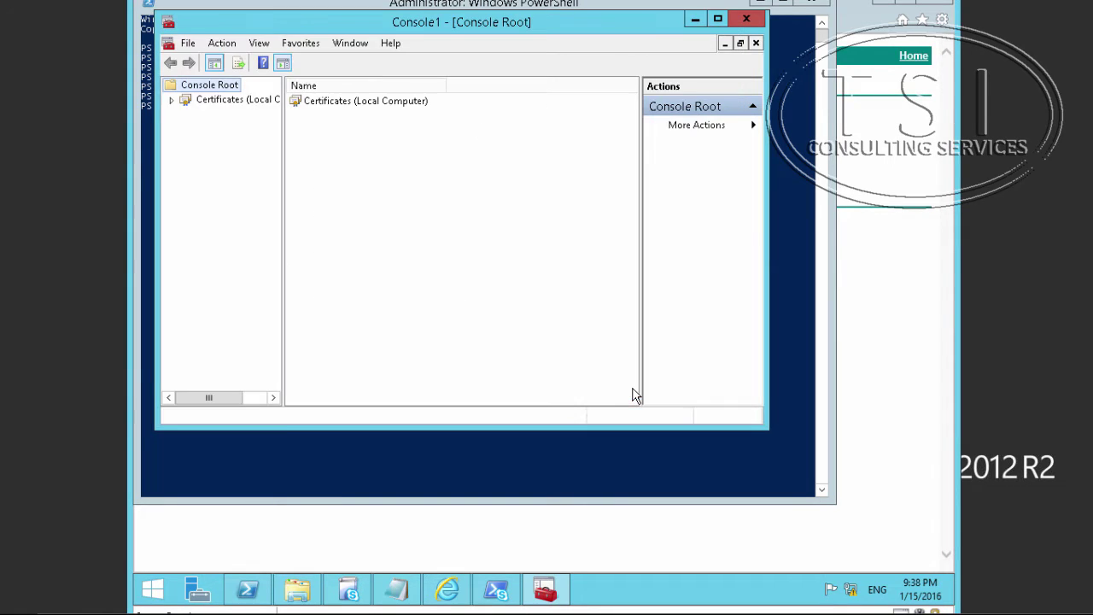
Expand Certificates (Local Computer) > Personal > Certificates to list its certificates.
{"action": "left_click", "coordinate": [172, 100]}
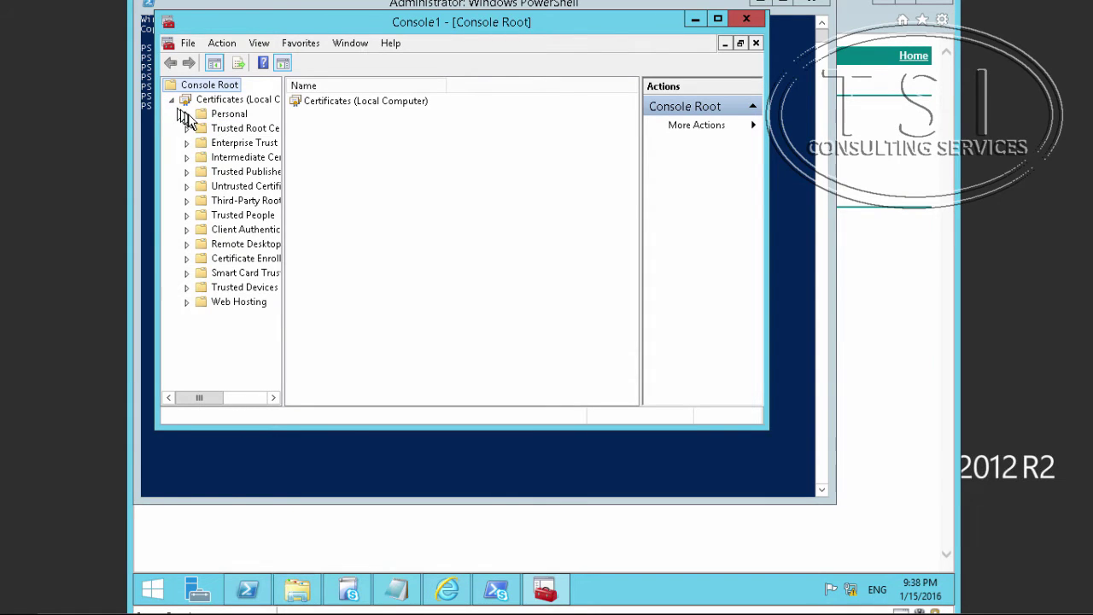
{"action": "left_click", "coordinate": [185, 114]}
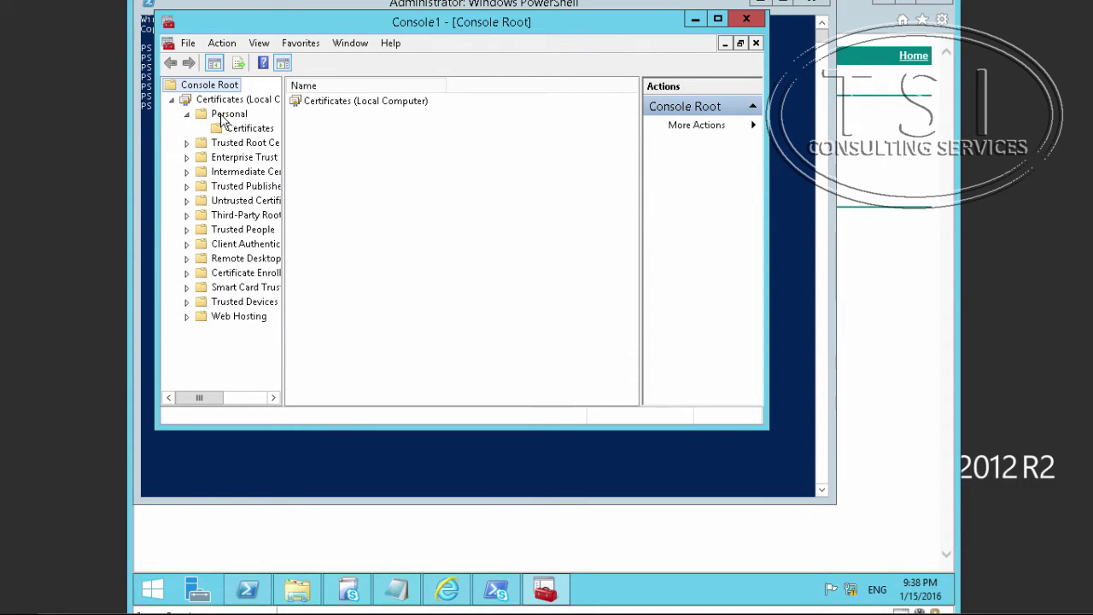
{"action": "left_click", "coordinate": [252, 130]}
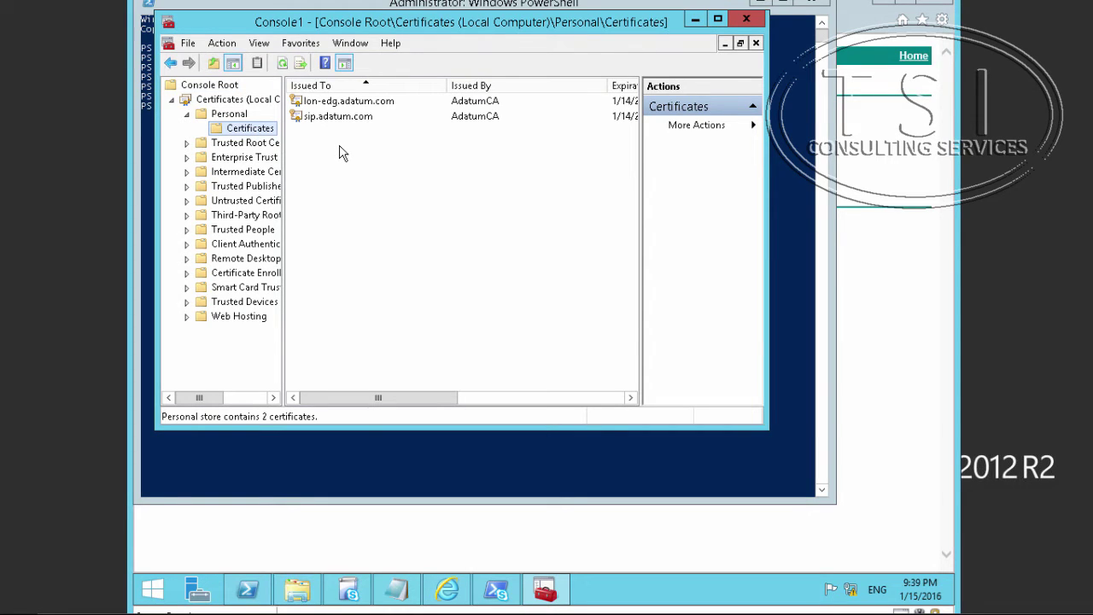
Start exporting the sip.adatum.com certificate, including its private key, in PFX format.
{"action": "right_click", "coordinate": [356, 116]}
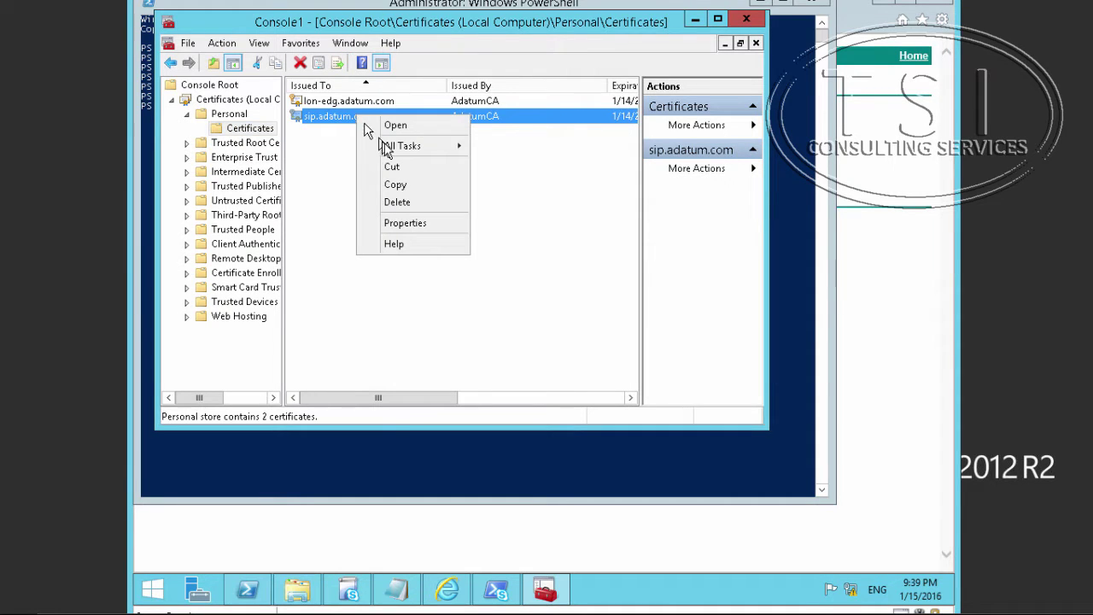
{"action": "mouse_move", "coordinate": [402, 150]}
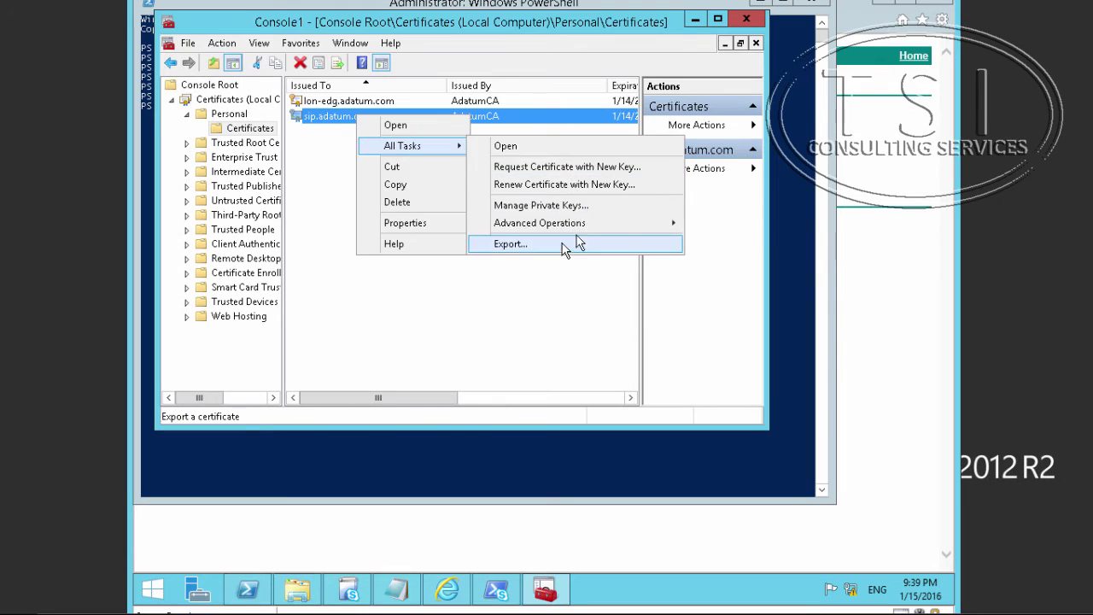
{"action": "left_click", "coordinate": [569, 244]}
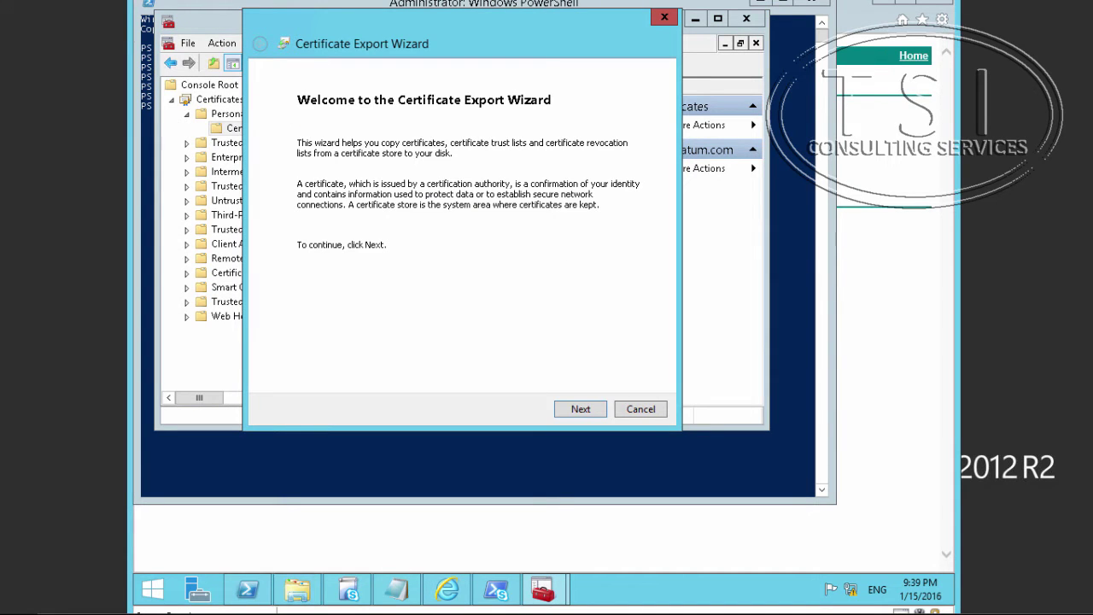
{"action": "left_click", "coordinate": [579, 413]}
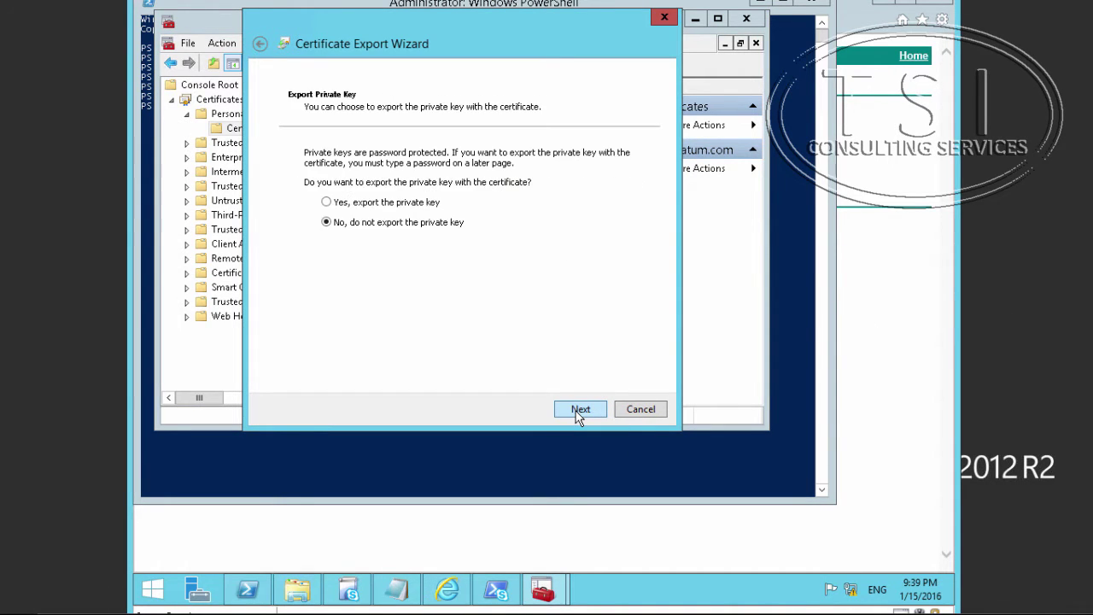
{"action": "left_click", "coordinate": [433, 203]}
{"action": "left_click", "coordinate": [581, 409]}
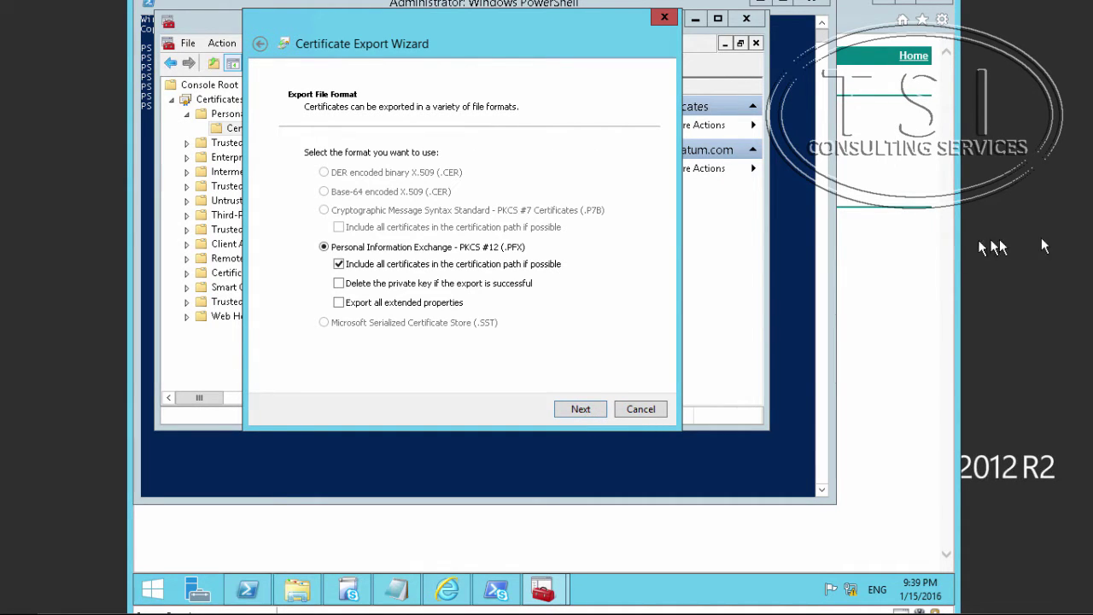
{"action": "left_click", "coordinate": [581, 409]}
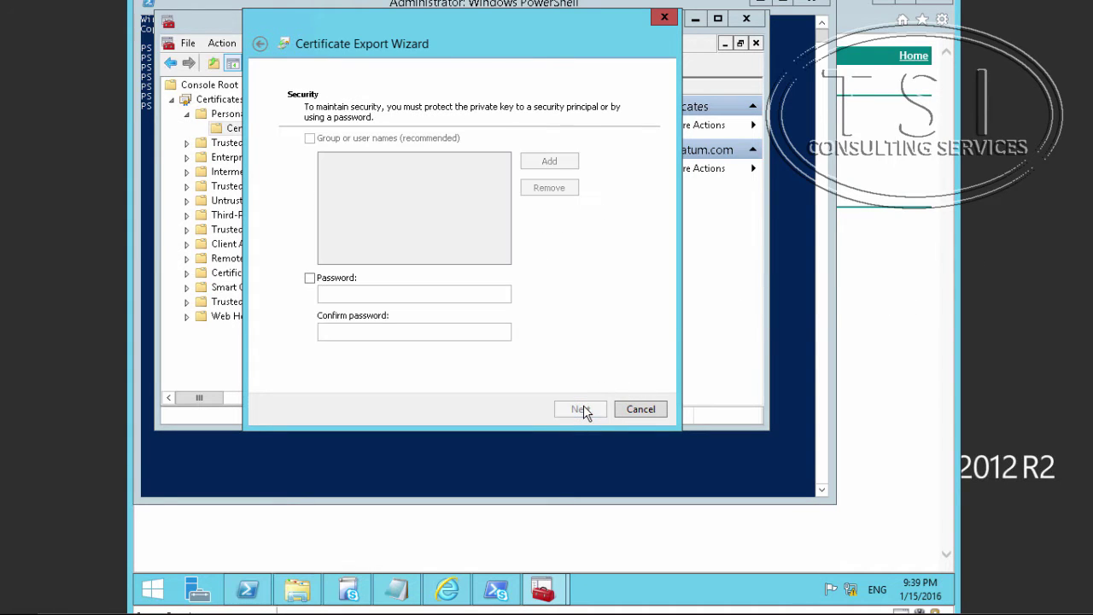
Protect the export with a password, entered and confirmed.
{"action": "left_click", "coordinate": [310, 278]}
{"action": "left_click", "coordinate": [383, 295]}
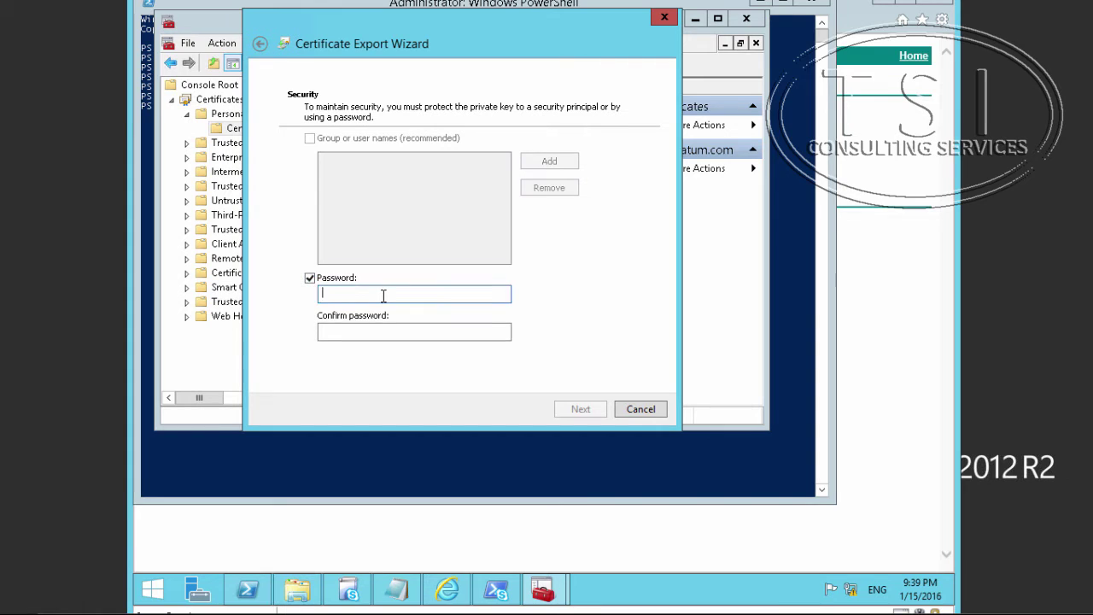
{"action": "type", "text": "Pa$$w0rd"}
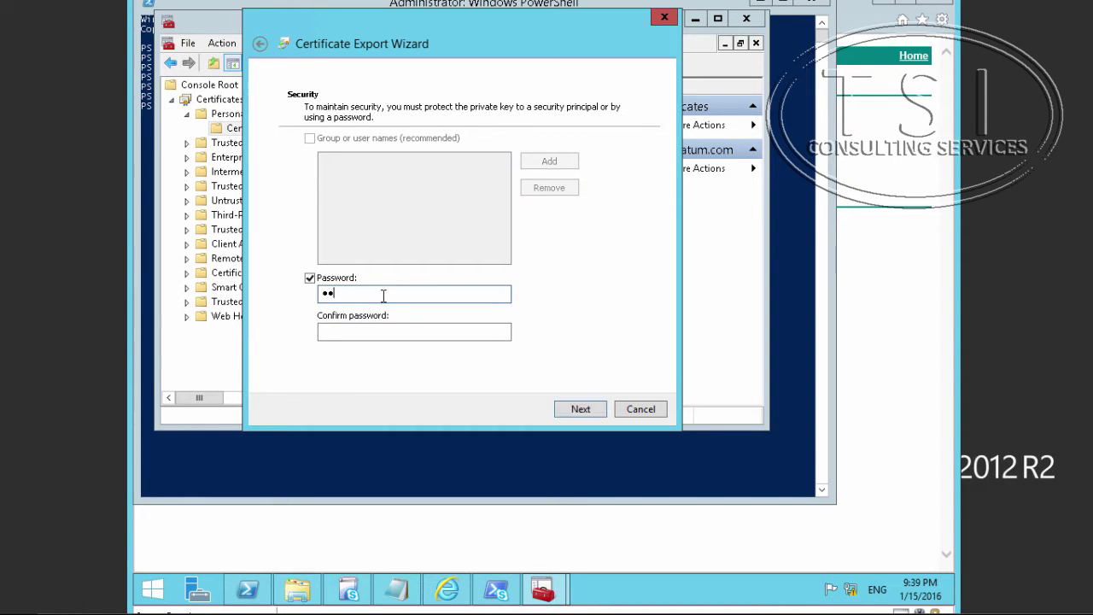
{"action": "key", "text": "Tab"}
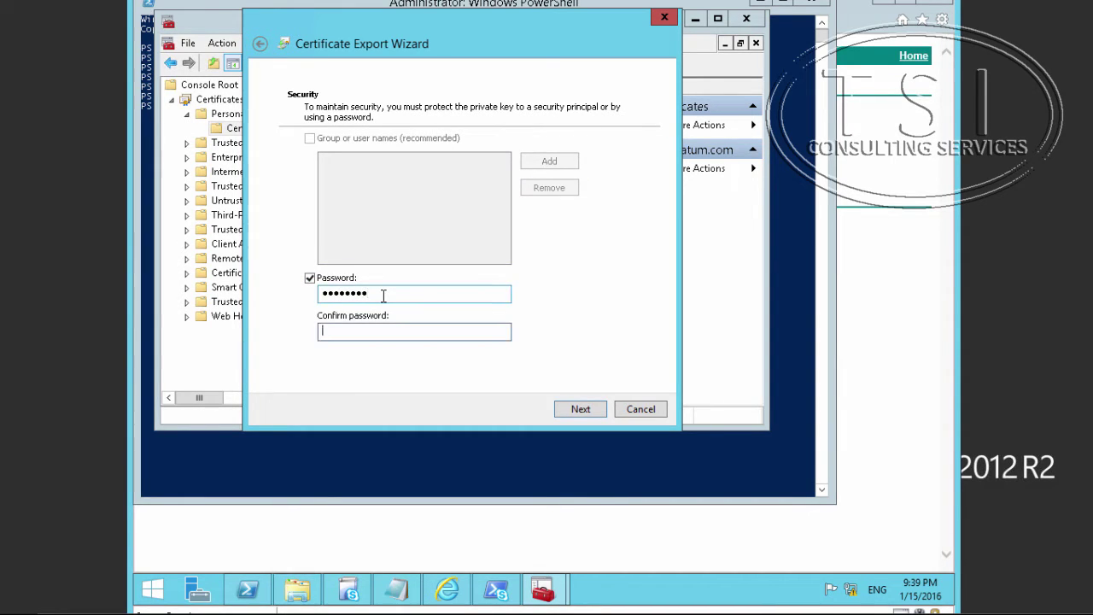
{"action": "type", "text": "Pa$$w0rd"}
{"action": "left_click", "coordinate": [582, 409]}
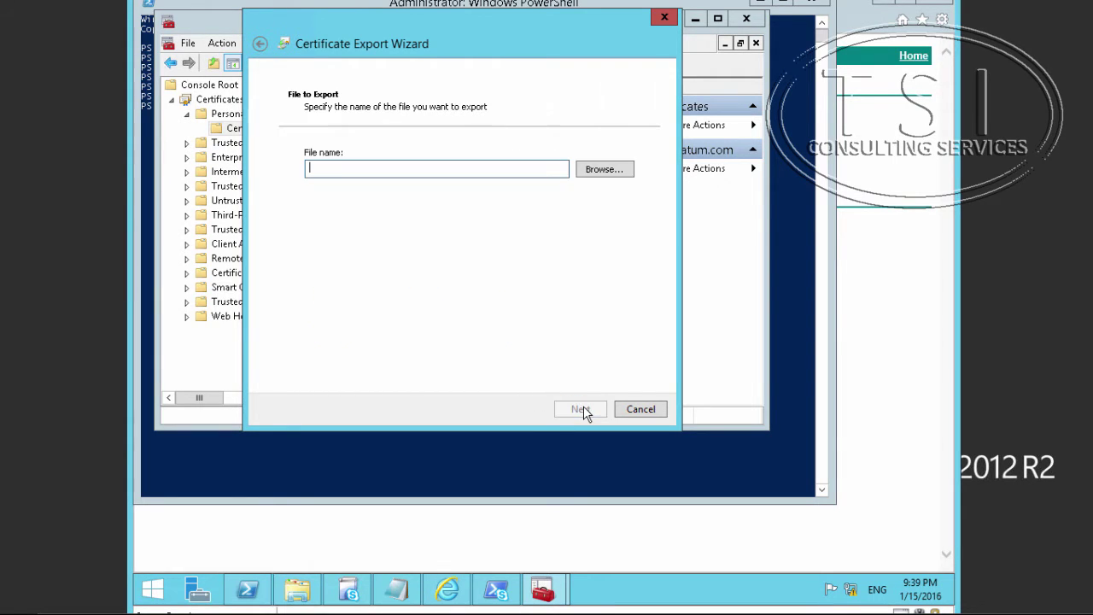
Save the export as C:\EdgeExport.pfx and finish the wizard.
{"action": "left_click", "coordinate": [620, 167]}
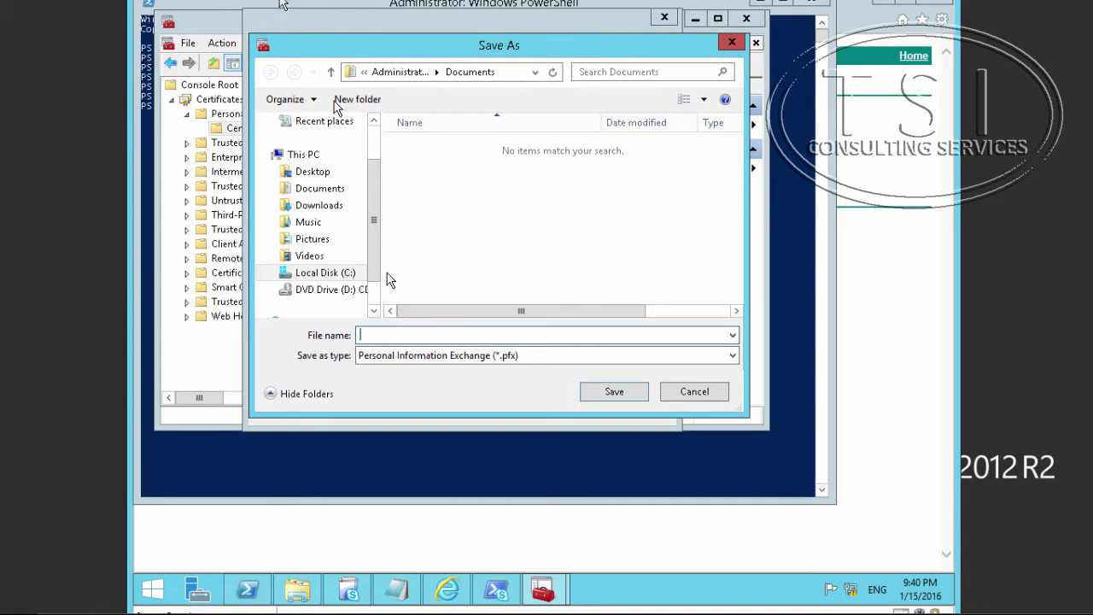
{"action": "type", "text": "C:\\EdgeExport.pfx"}
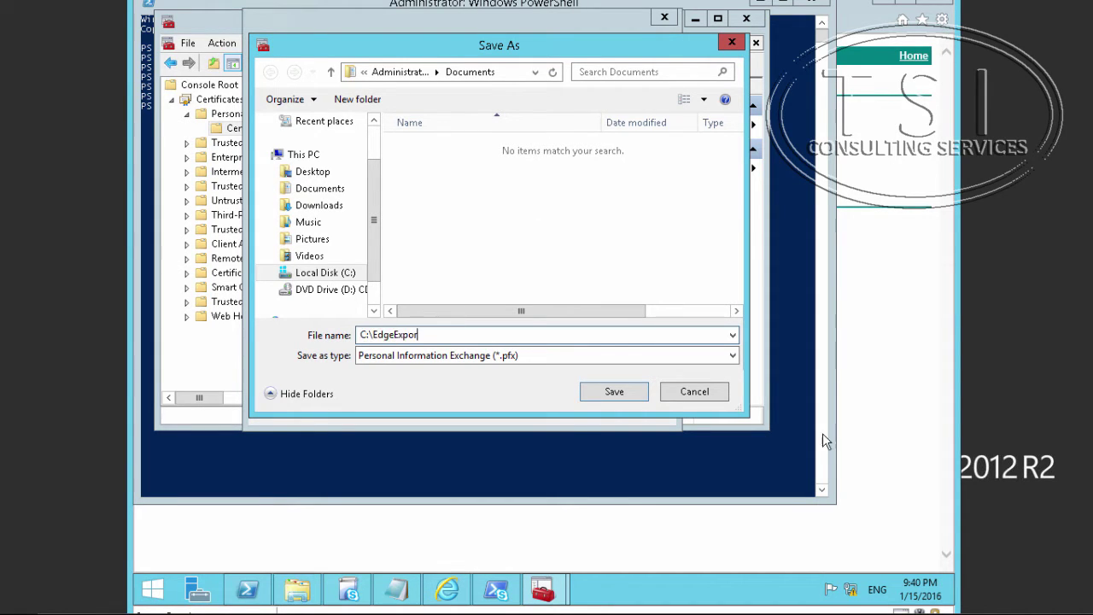
{"action": "left_click", "coordinate": [617, 392]}
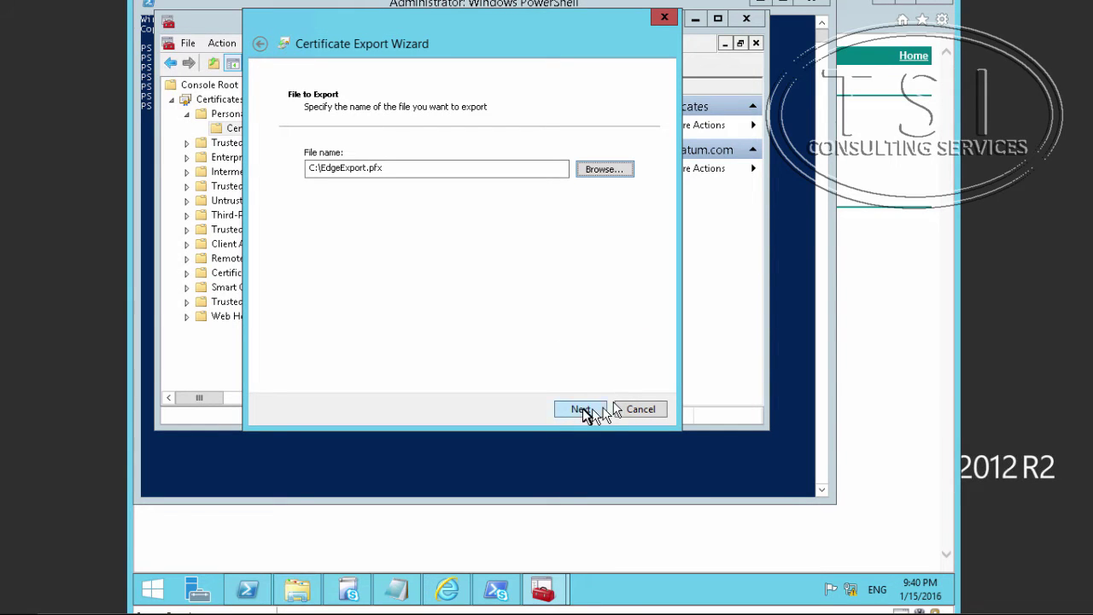
{"action": "left_click", "coordinate": [582, 410]}
{"action": "left_click", "coordinate": [579, 409]}
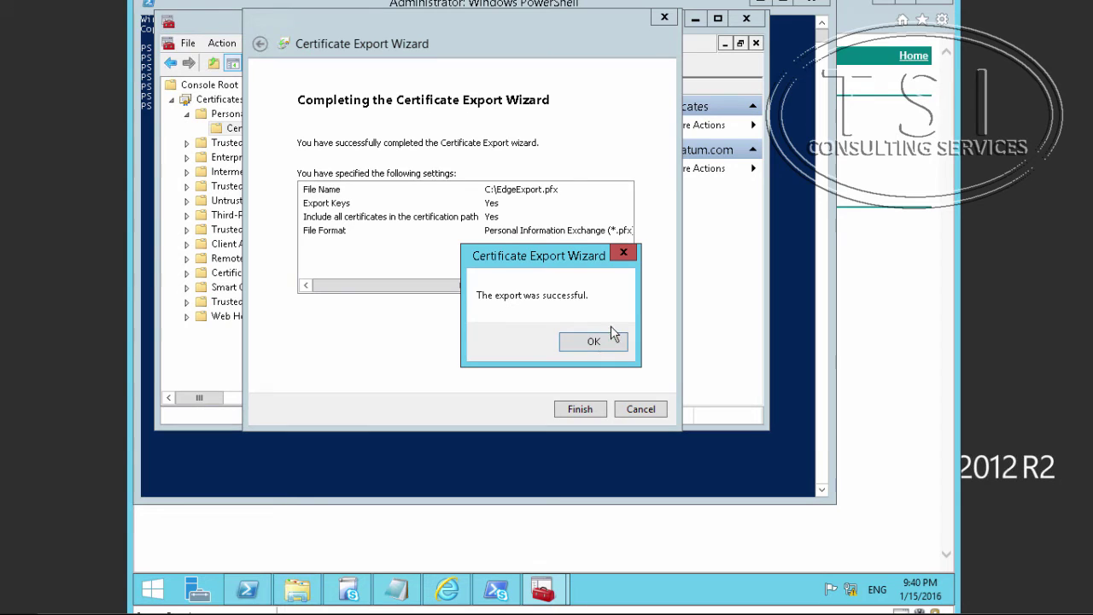
Close the export wizard, switch to the LON-PXY VM, and open File Explorer.
{"action": "left_click", "coordinate": [611, 342]}
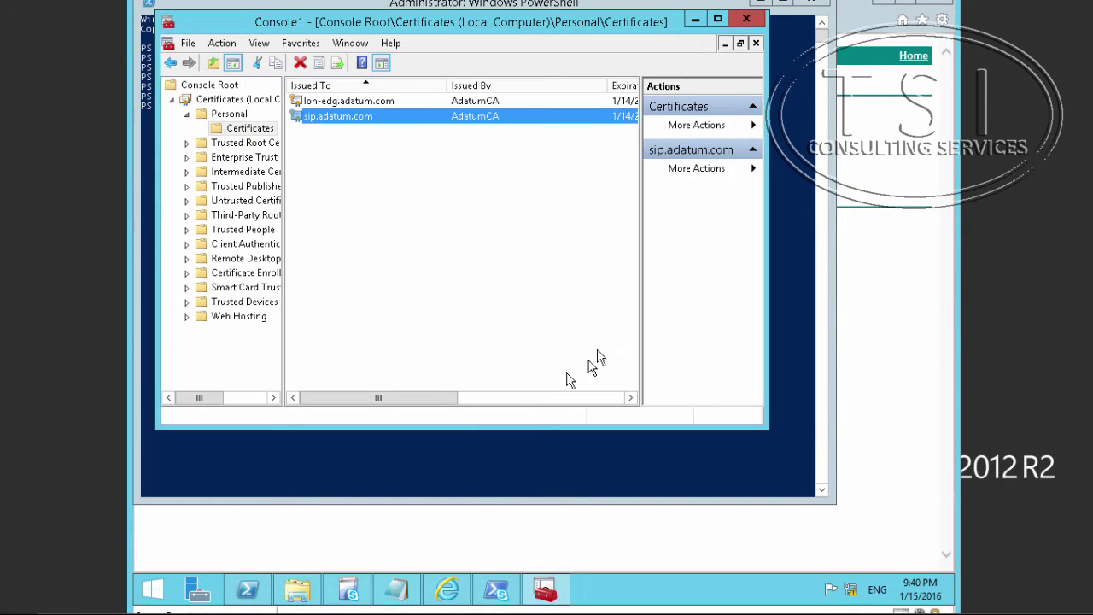
{"action": "mouse_move", "coordinate": [16, 599]}
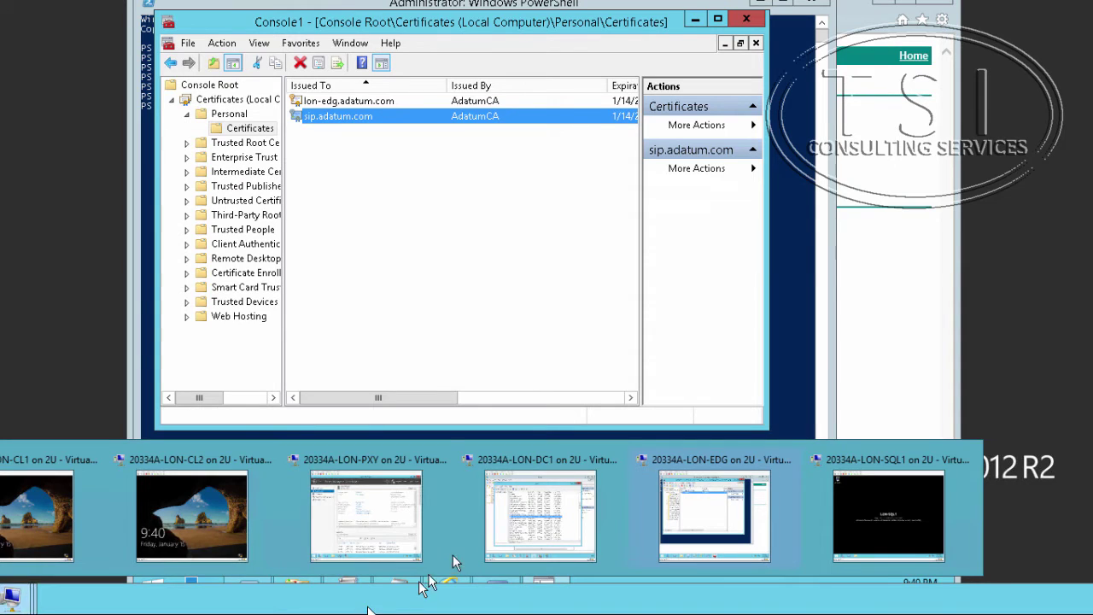
{"action": "left_click", "coordinate": [417, 513]}
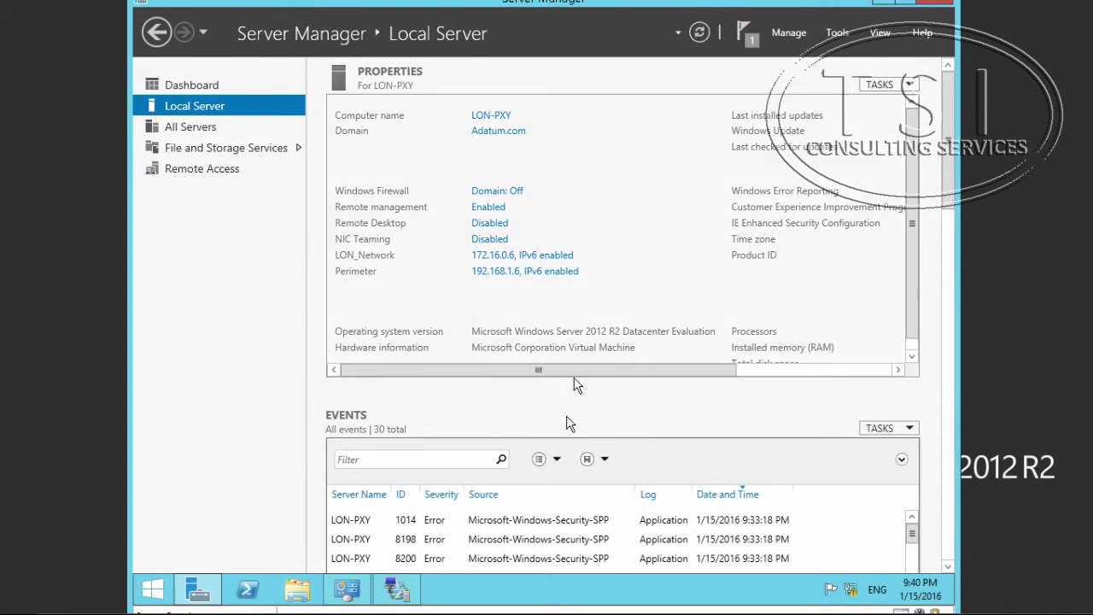
{"action": "key", "text": "super+e"}
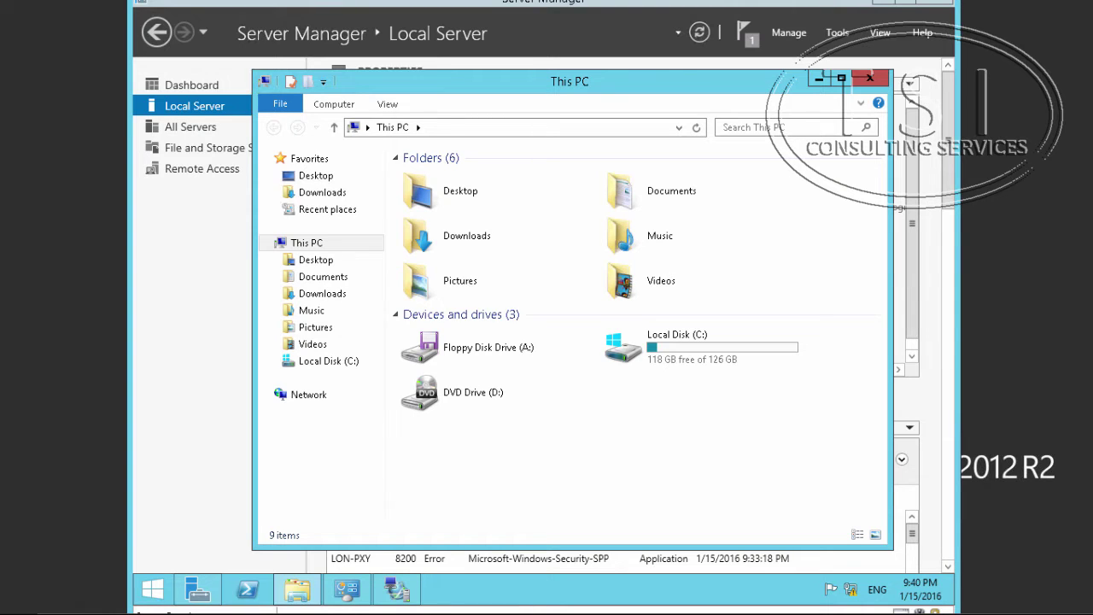
Go to \\lon-edg\c$\ and open EdgeExport.pfx.
{"action": "left_click", "coordinate": [429, 127]}
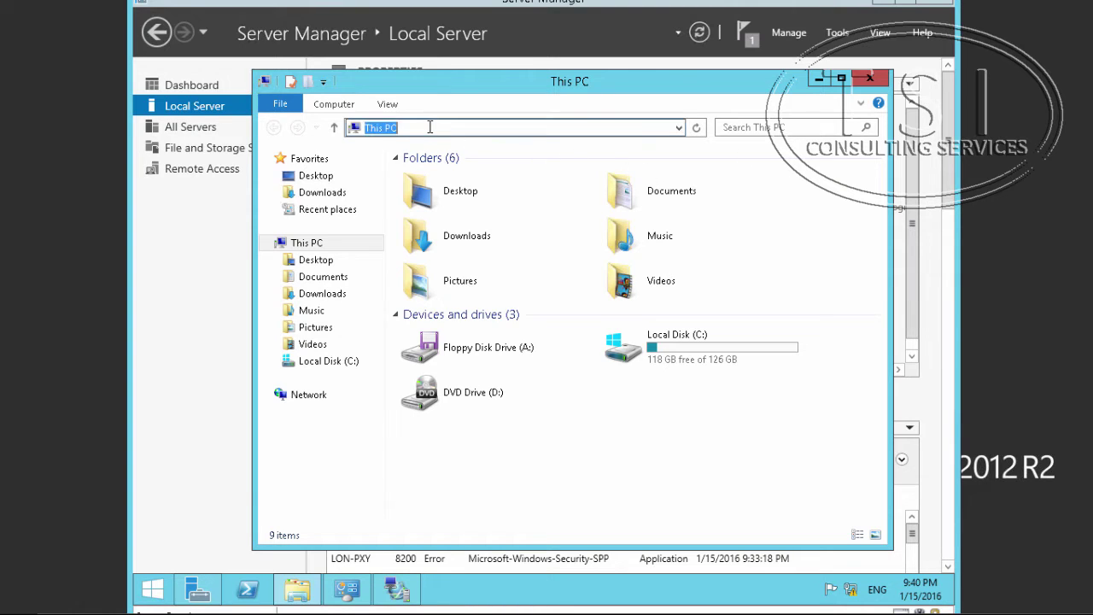
{"action": "right_click", "coordinate": [430, 127]}
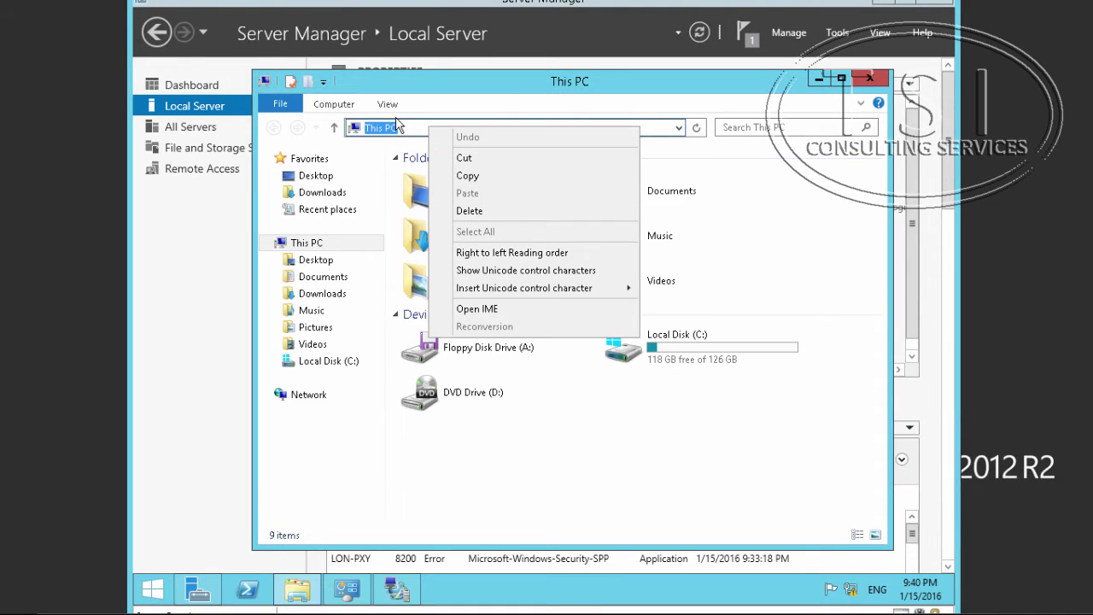
{"action": "key", "text": "Escape"}
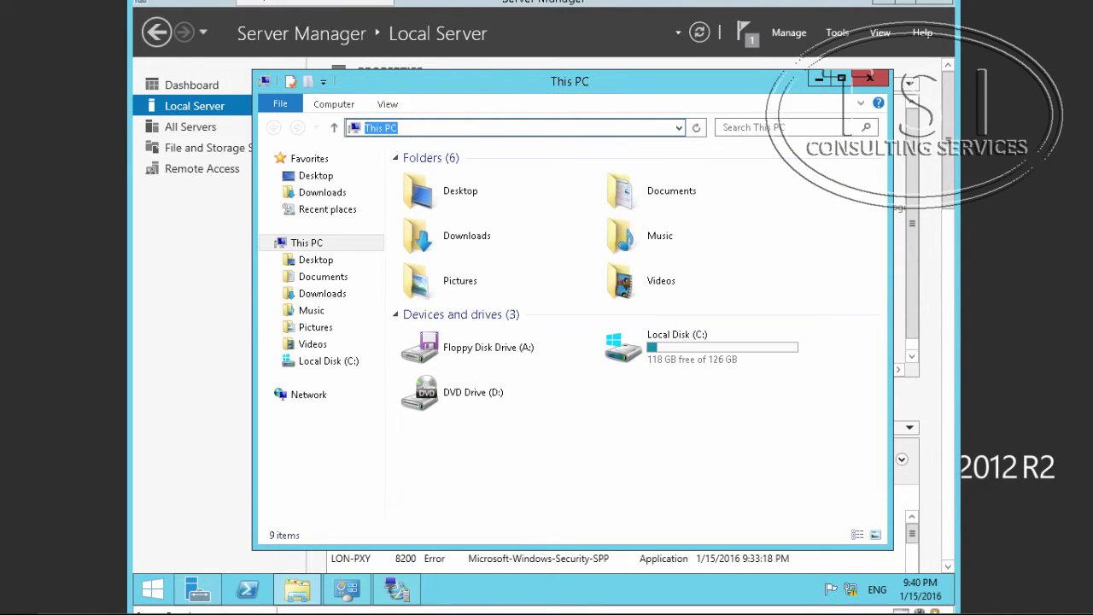
{"action": "type", "text": "\\\\lon-edg\\c$\\"}
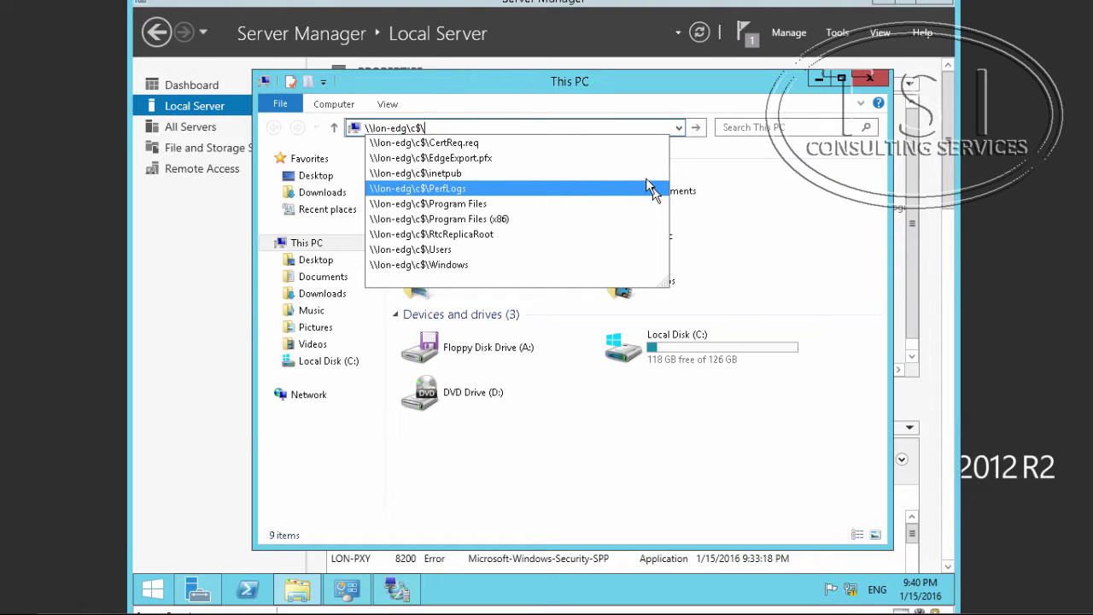
{"action": "left_click", "coordinate": [560, 164]}
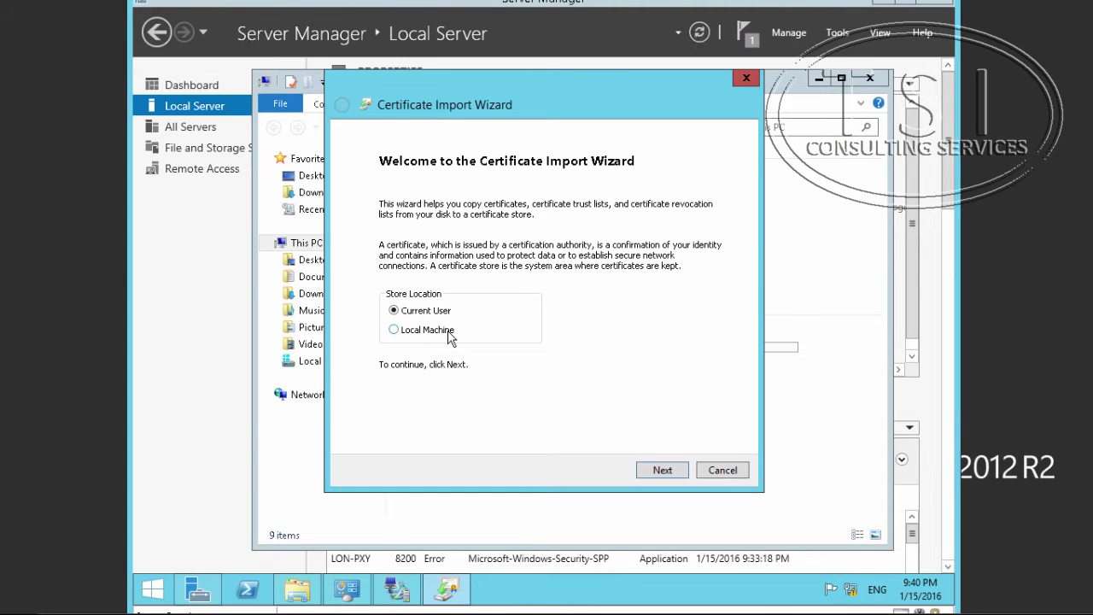
Import into the Local Machine store from EdgeExport.pfx, entering the export password.
{"action": "left_click", "coordinate": [443, 333]}
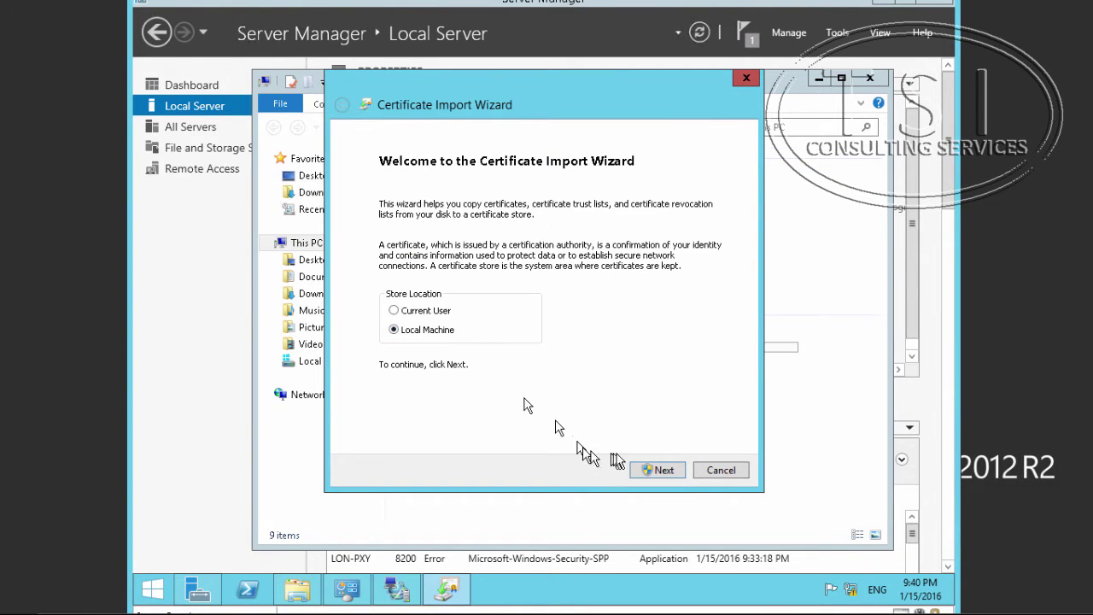
{"action": "left_click", "coordinate": [664, 471]}
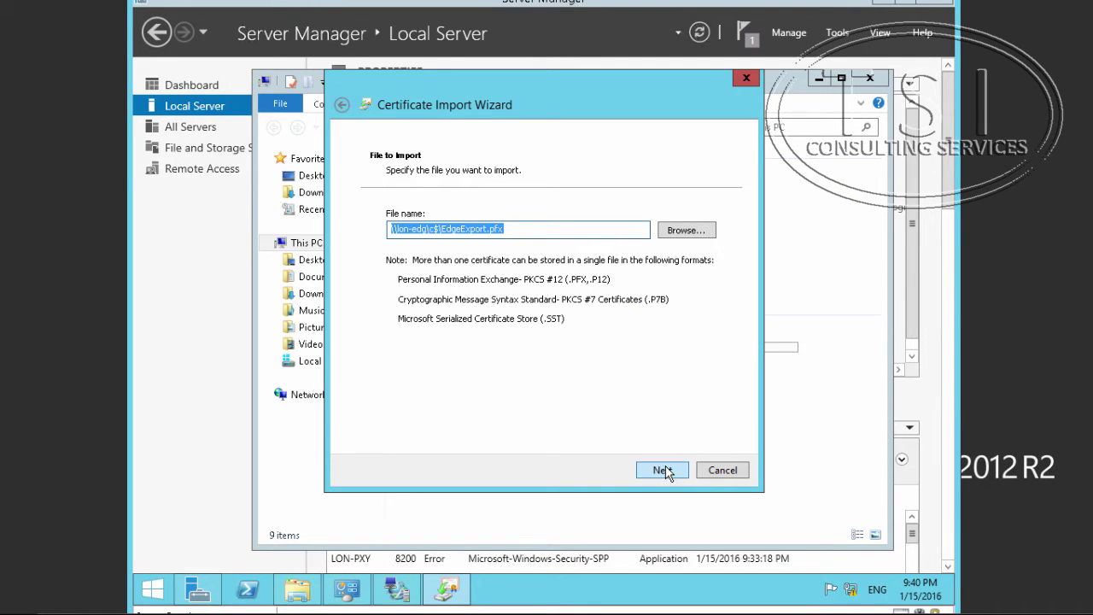
{"action": "left_click", "coordinate": [662, 470]}
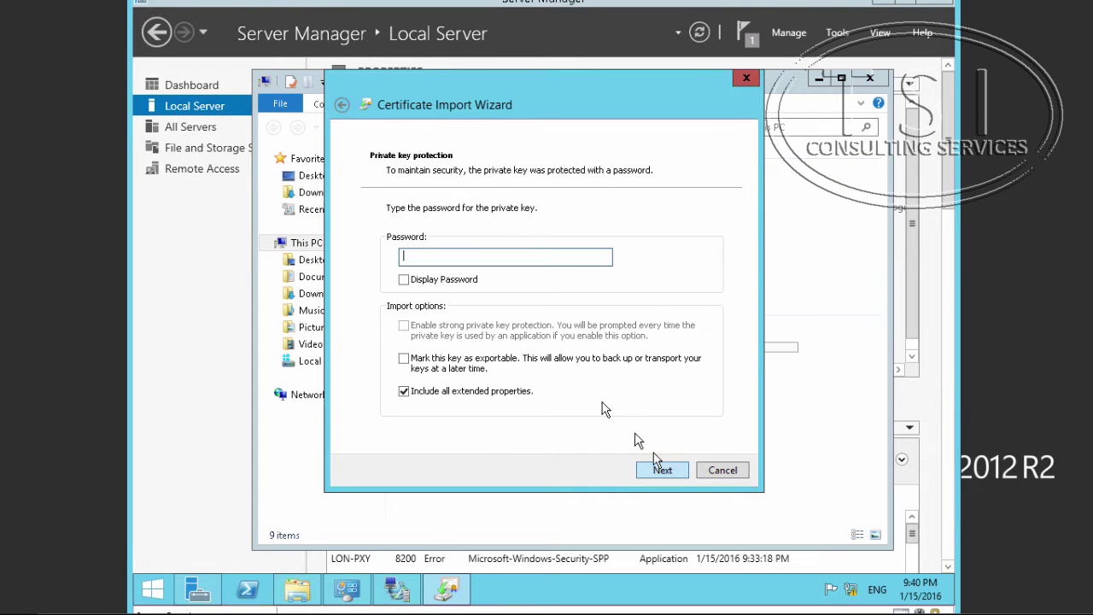
{"action": "type", "text": "Pa$$w0rd"}
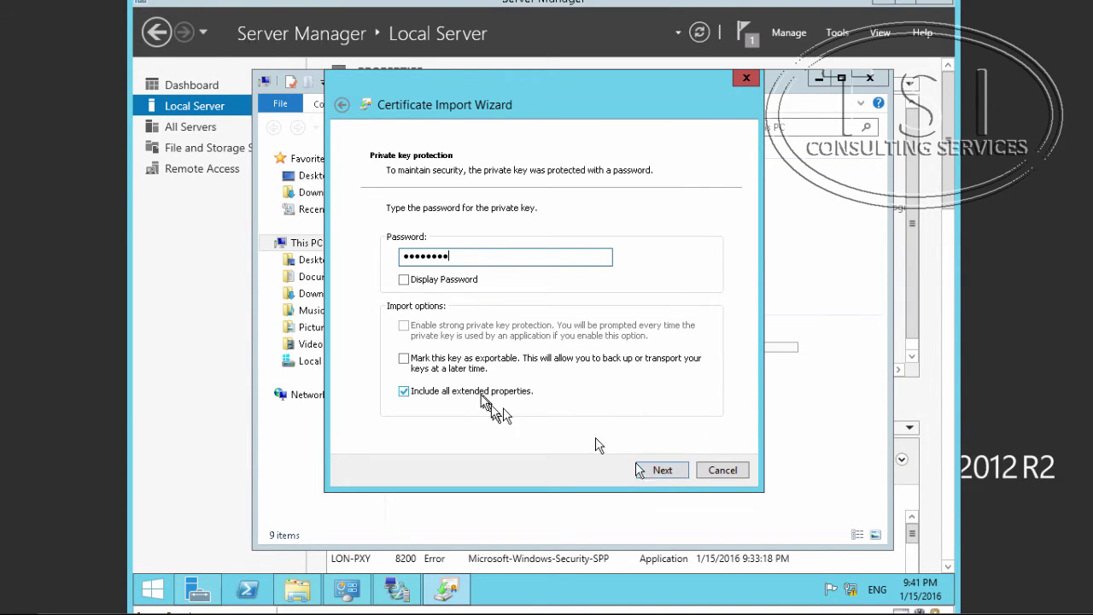
Mark the private key exportable, keep automatic store selection, and complete the import.
{"action": "left_click", "coordinate": [404, 358]}
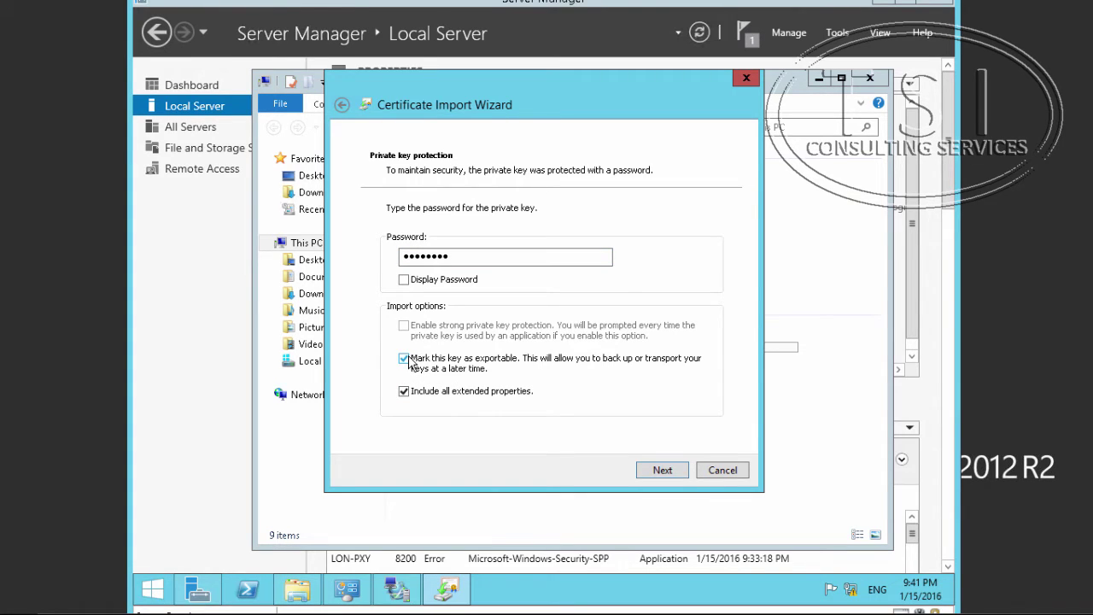
{"action": "left_click", "coordinate": [664, 470]}
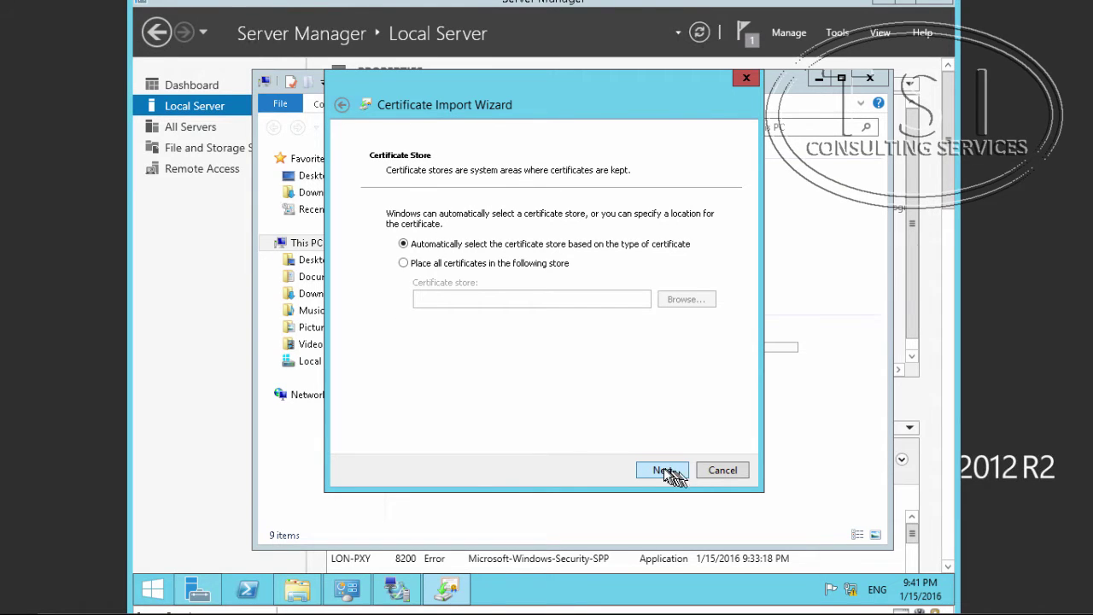
{"action": "left_click", "coordinate": [665, 472]}
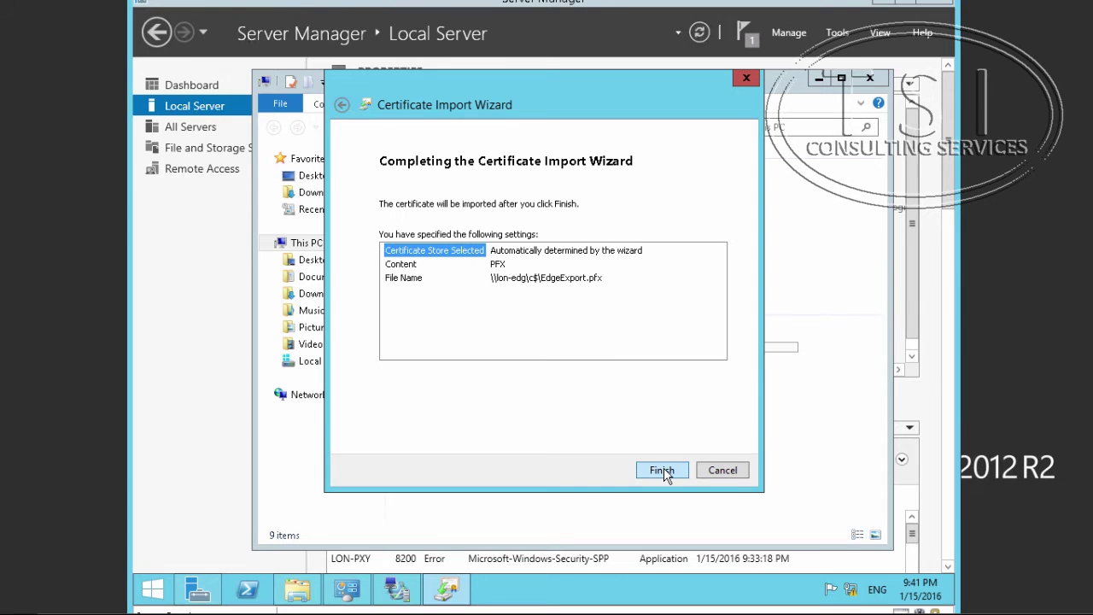
{"action": "left_click", "coordinate": [663, 470]}
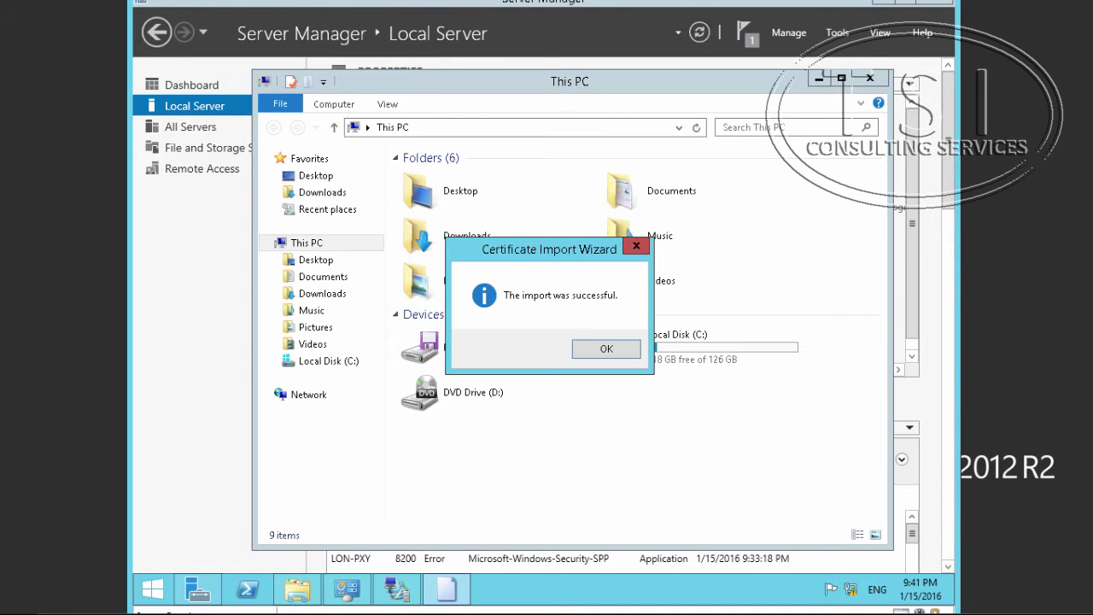
{"action": "left_click", "coordinate": [604, 349]}
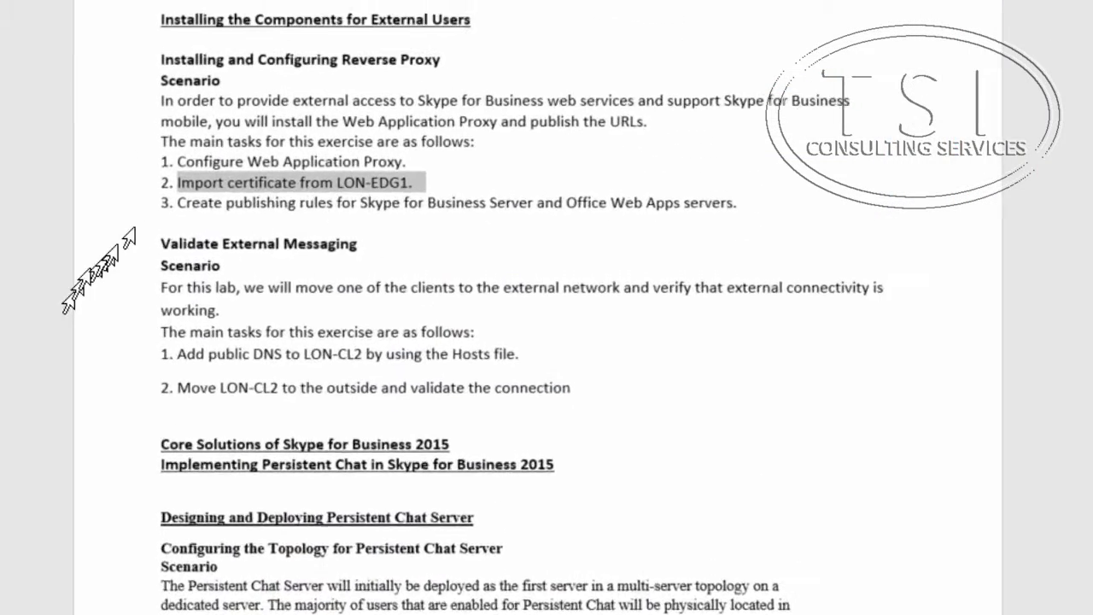
Highlight the publishing-rules task, then start publishing from the Web Application Proxy console.
{"action": "left_click_drag", "start_coordinate": [175, 202], "coordinate": [642, 209]}
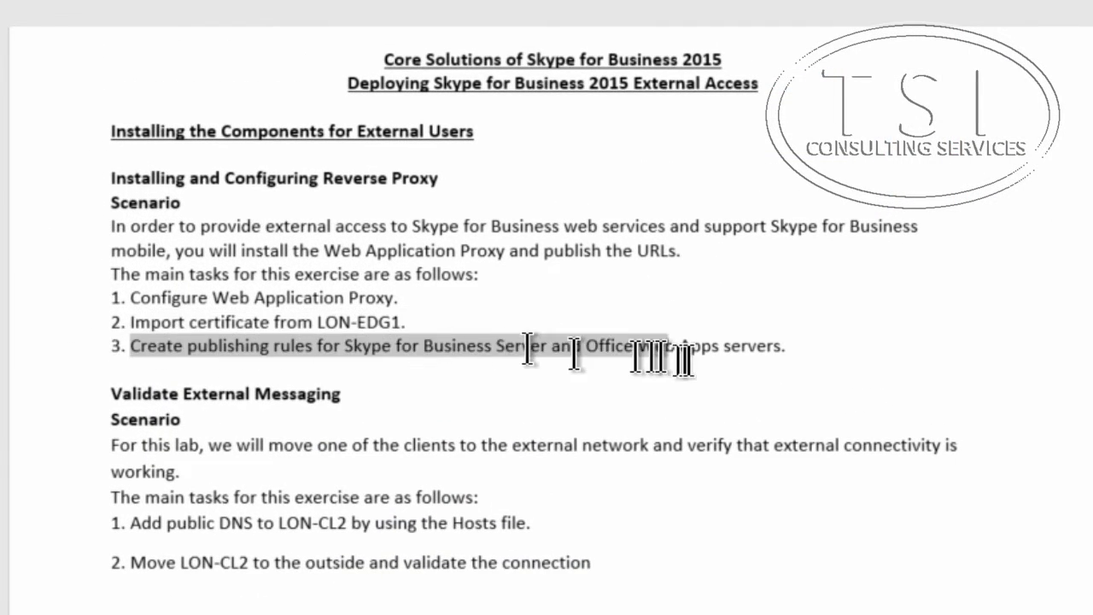
{"action": "left_click_drag", "start_coordinate": [683, 359], "coordinate": [842, 366]}
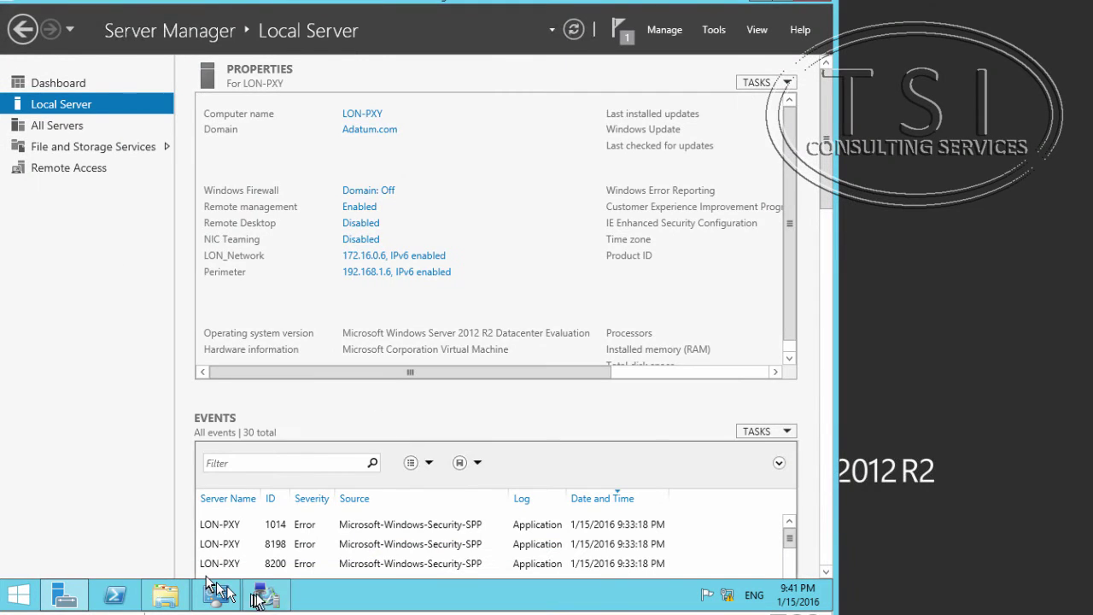
{"action": "left_click", "coordinate": [268, 594]}
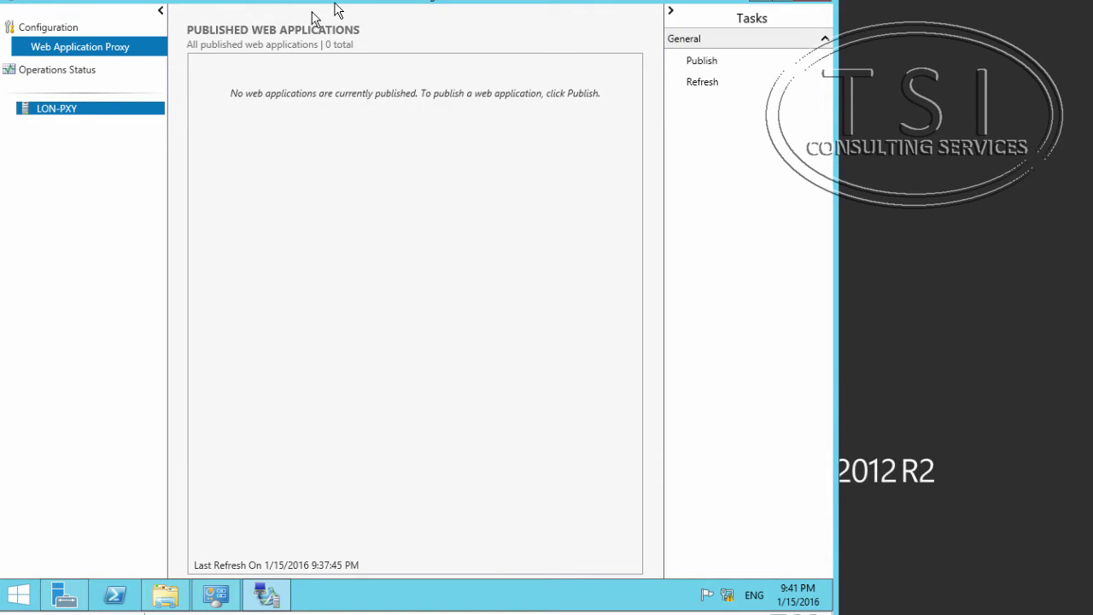
{"action": "left_click", "coordinate": [68, 109]}
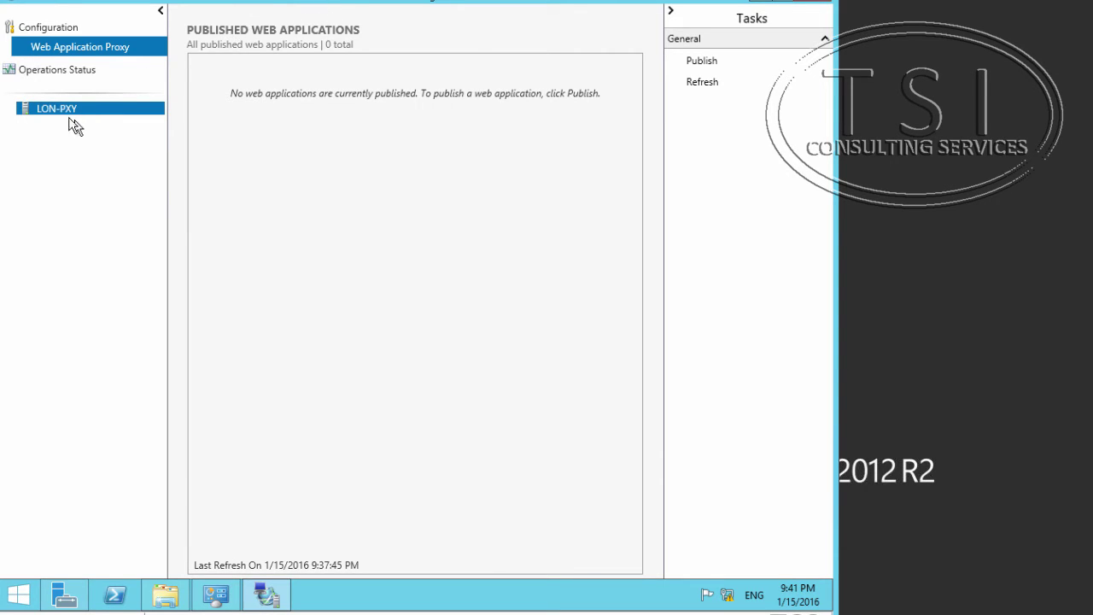
{"action": "left_click", "coordinate": [716, 59]}
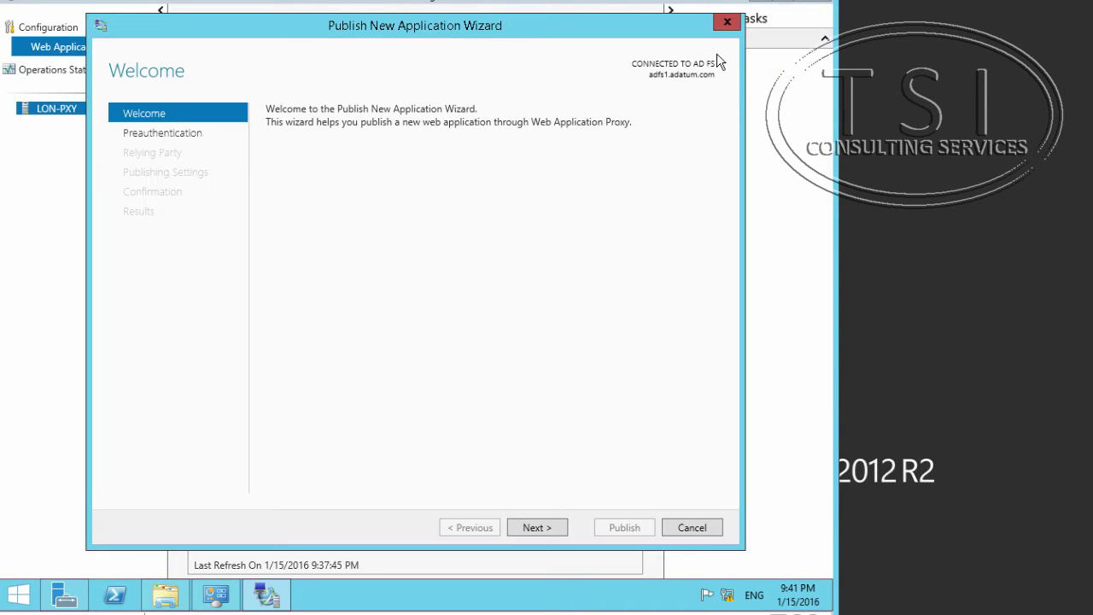
Choose Pass-through preauthentication and advance to the Publishing Settings page.
{"action": "left_click", "coordinate": [538, 527]}
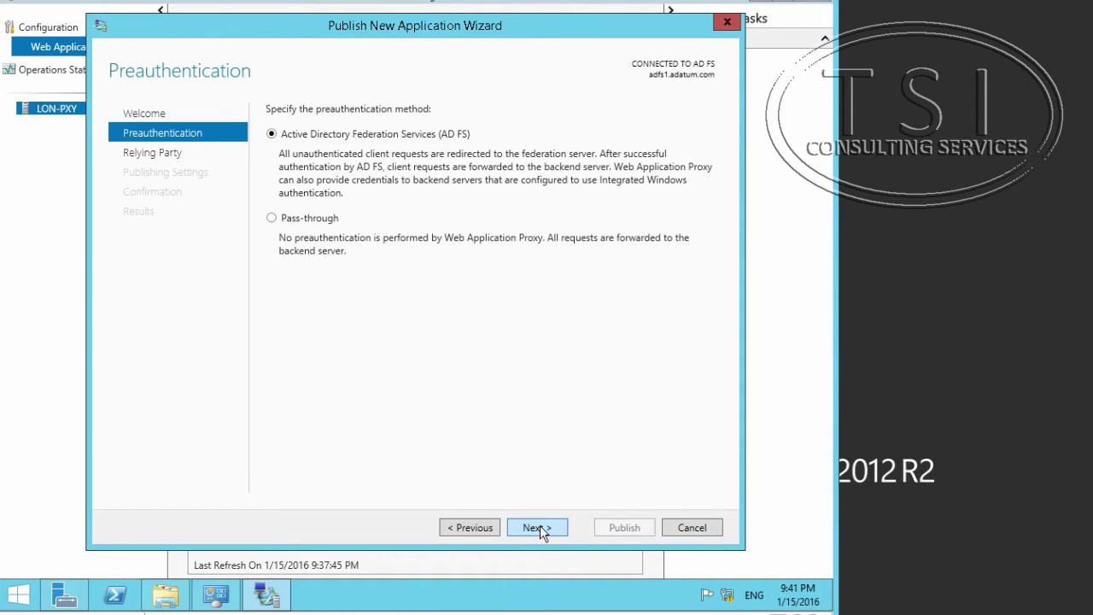
{"action": "left_click", "coordinate": [306, 218]}
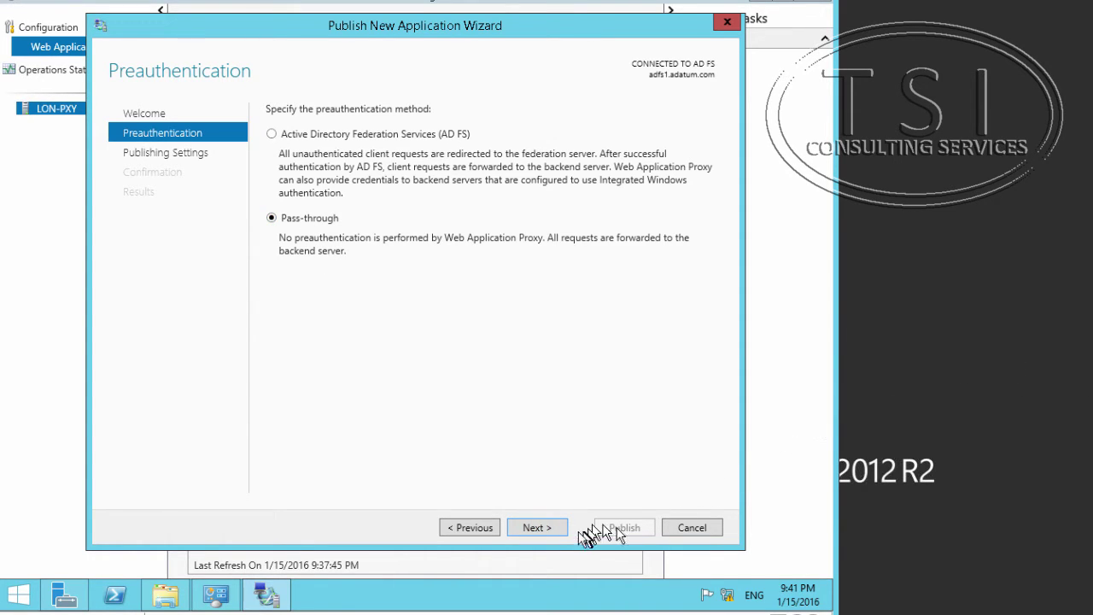
{"action": "left_click", "coordinate": [534, 530]}
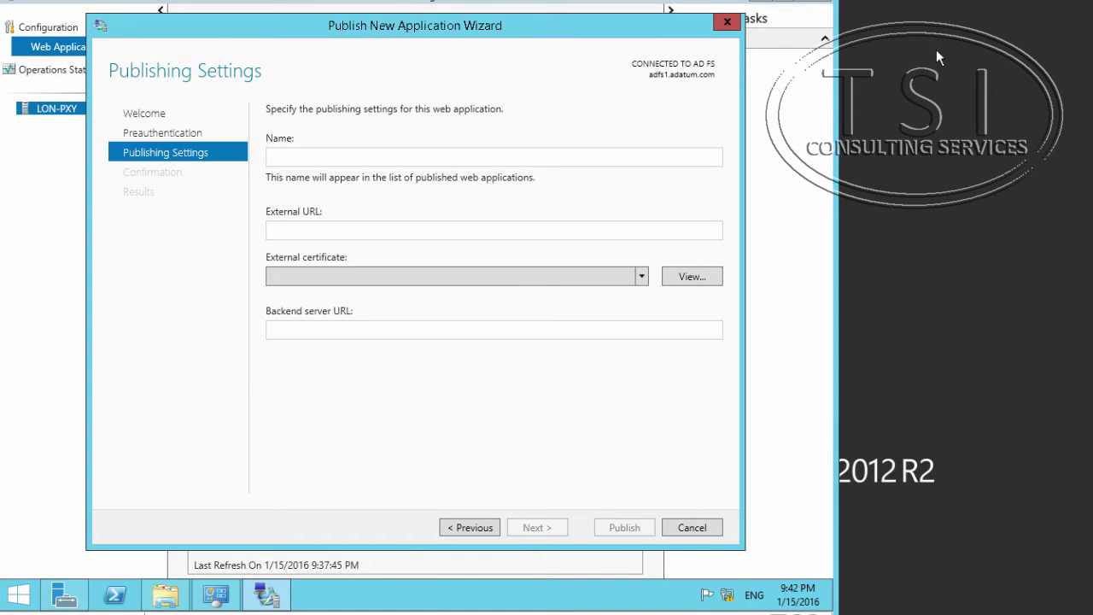
{"action": "left_click", "coordinate": [299, 158]}
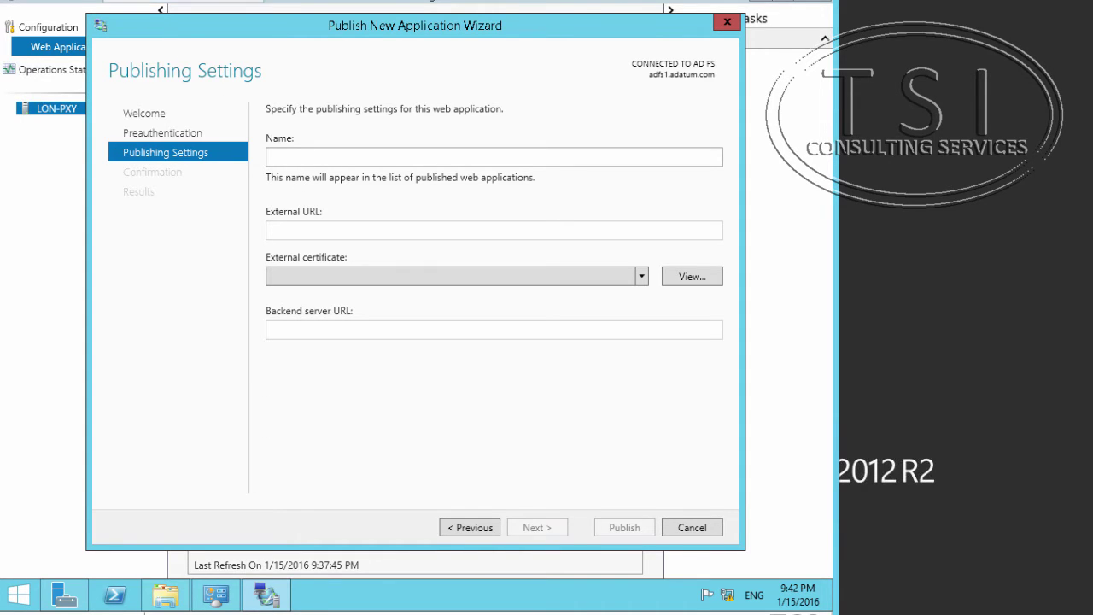
{"action": "type", "text": "lyncdiscover"}
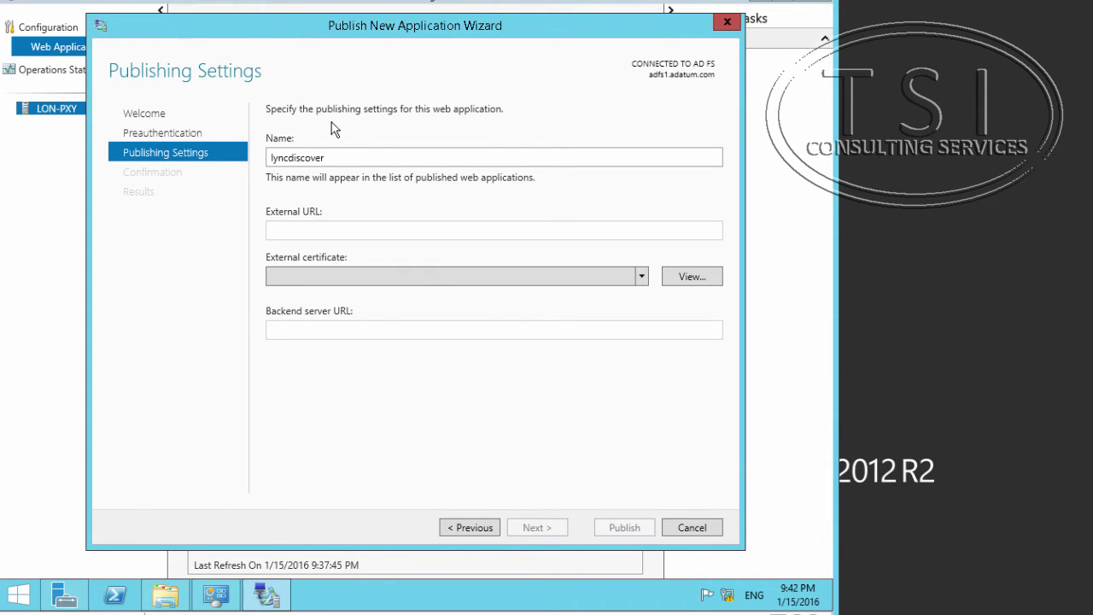
{"action": "left_click", "coordinate": [302, 230]}
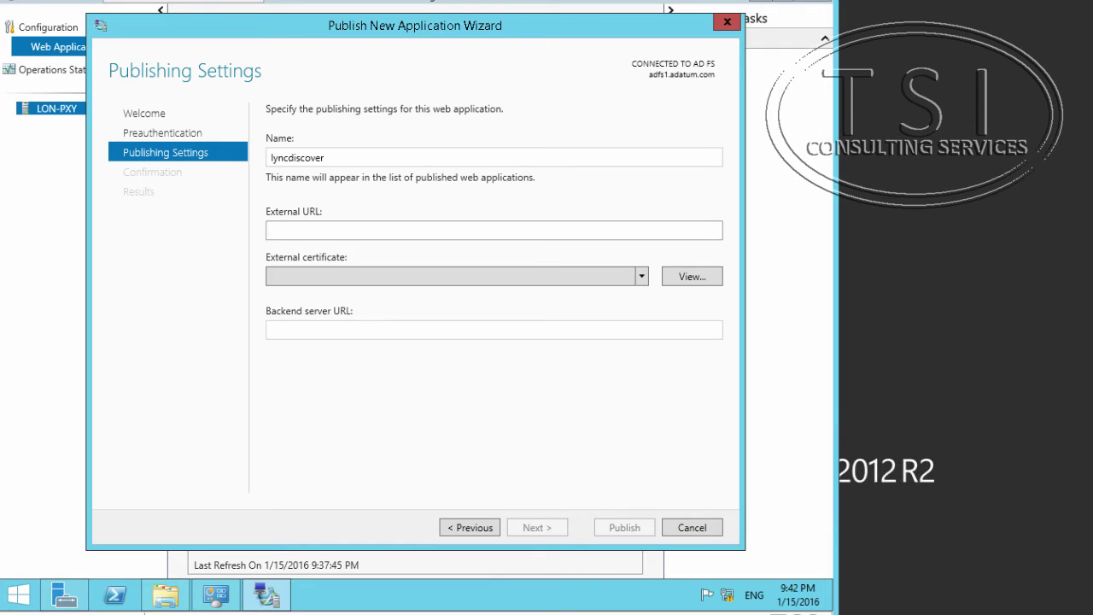
{"action": "type", "text": "https://lyncdiscover.adatum.com"}
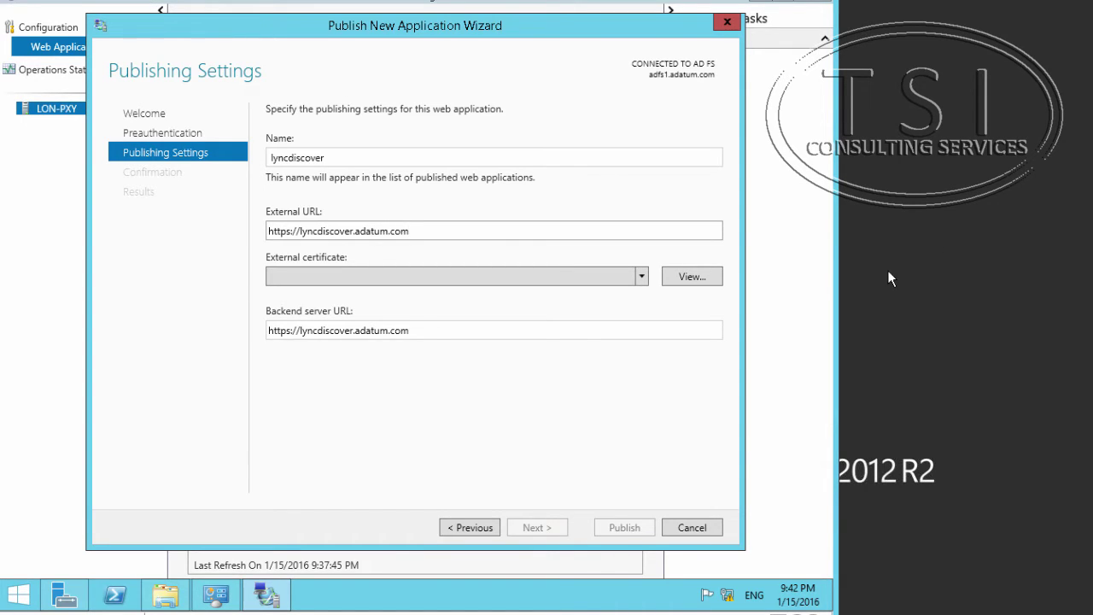
{"action": "left_click", "coordinate": [641, 276]}
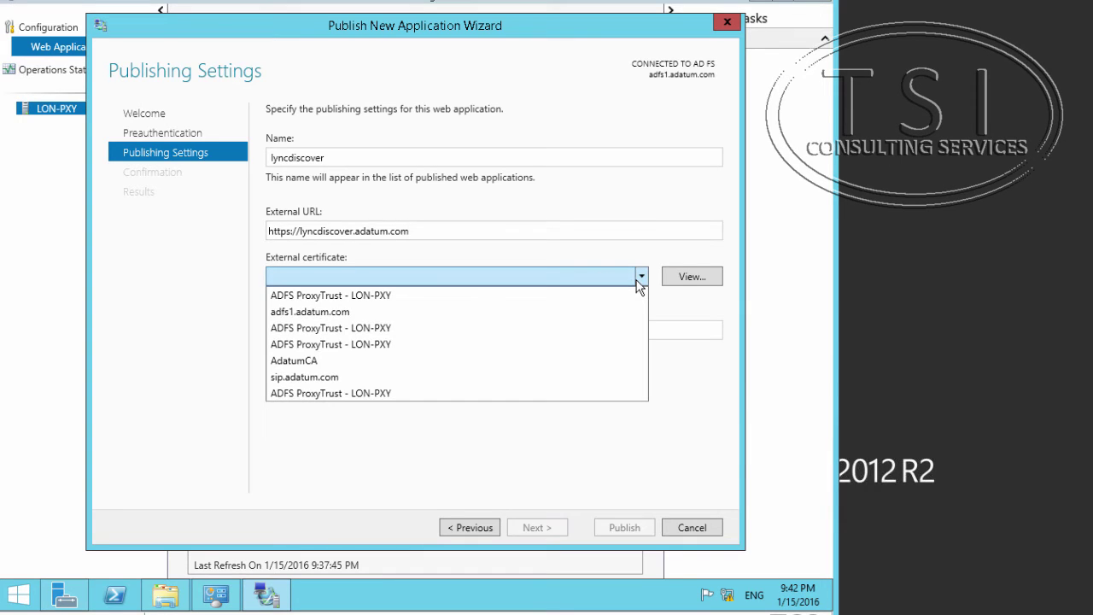
{"action": "left_click", "coordinate": [456, 379]}
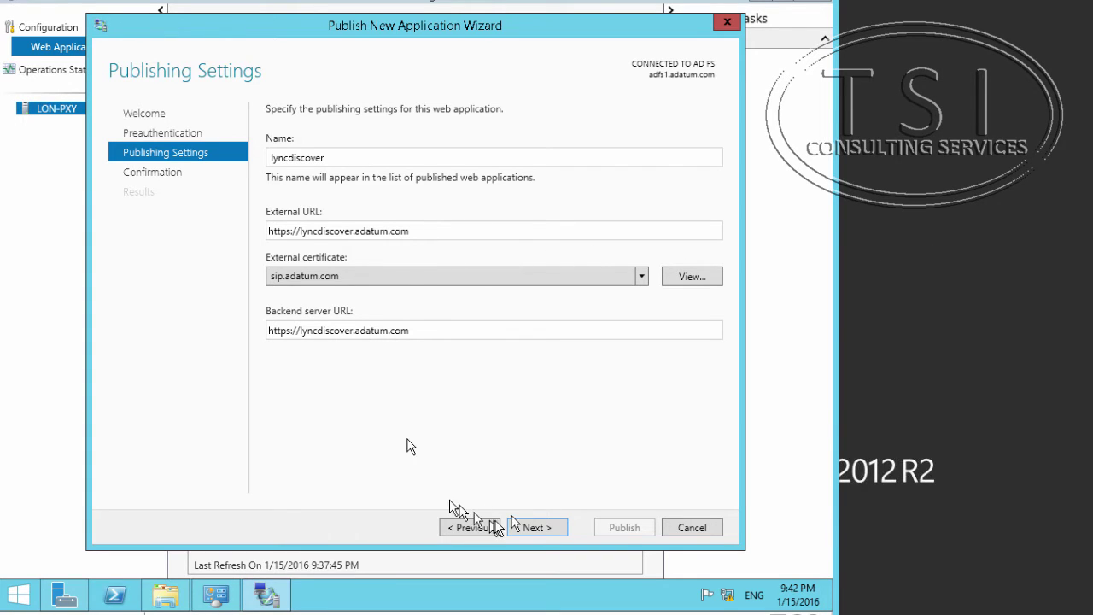
{"action": "left_click", "coordinate": [461, 335]}
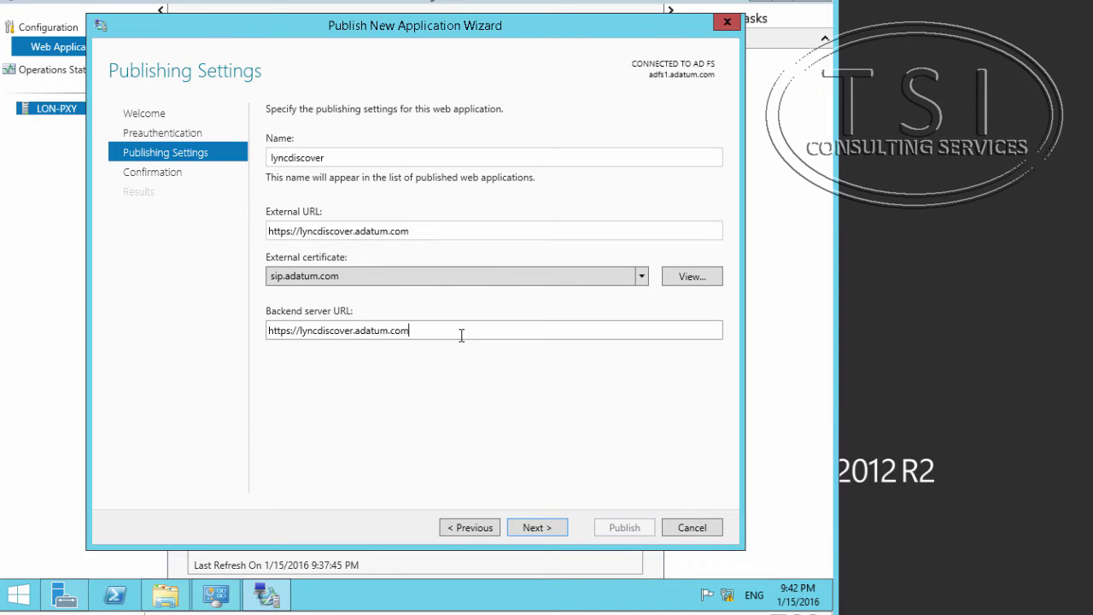
{"action": "type", "text": ":4443"}
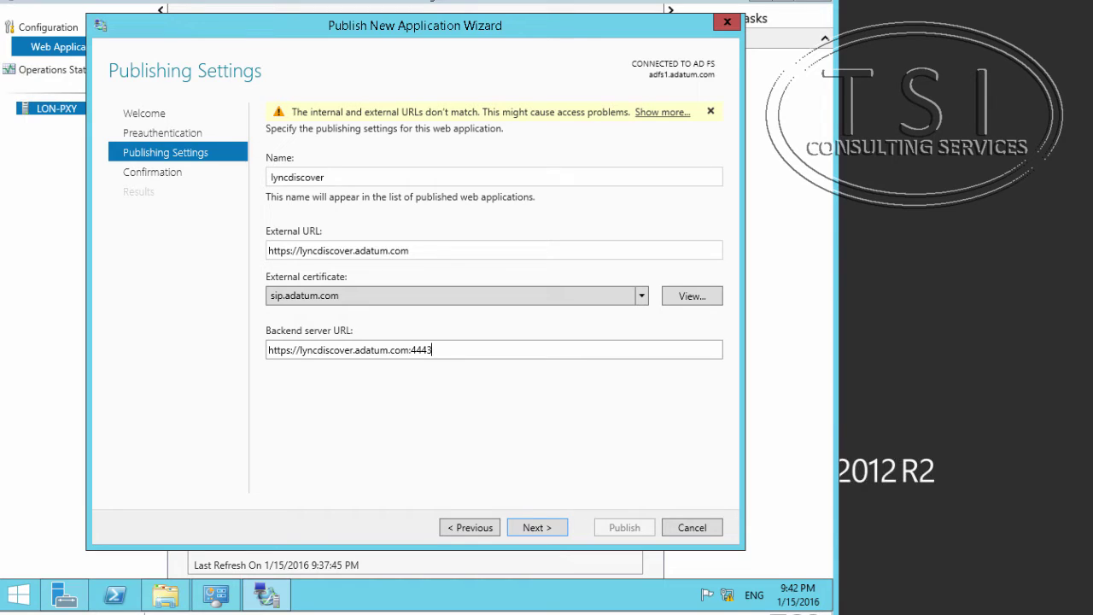
{"action": "left_click", "coordinate": [409, 251]}
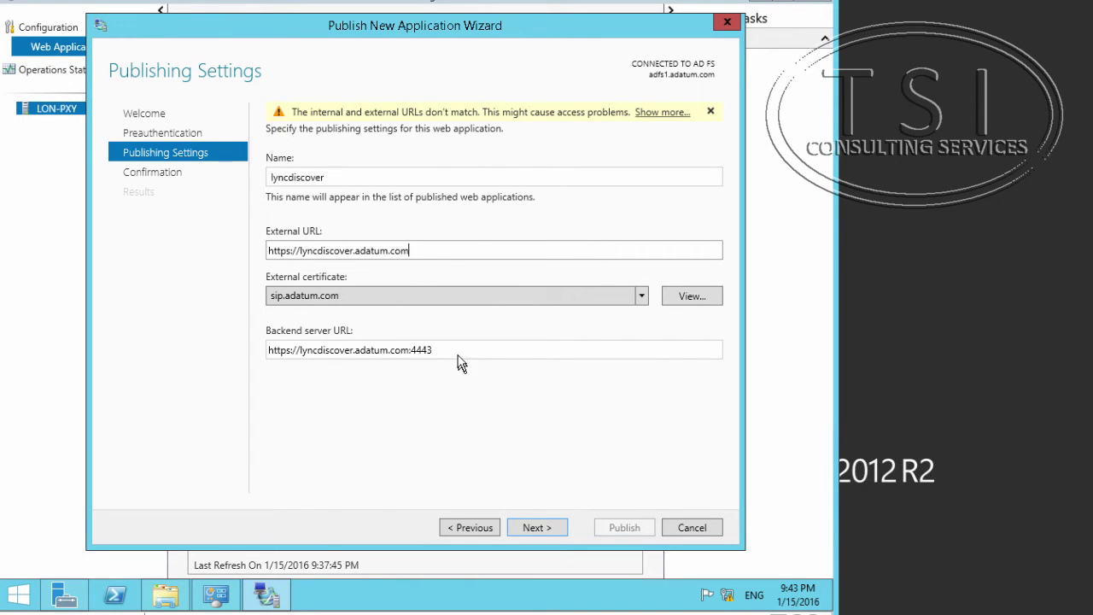
Confirm and publish the lyncdiscover application, then close the Results page.
{"action": "left_click", "coordinate": [540, 527]}
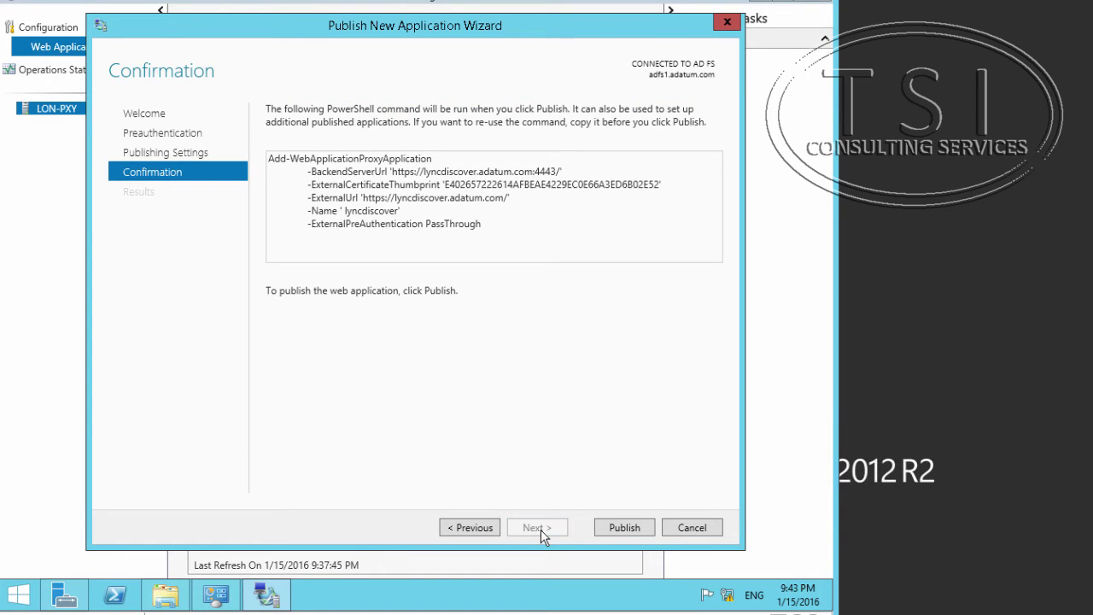
{"action": "left_click", "coordinate": [636, 529]}
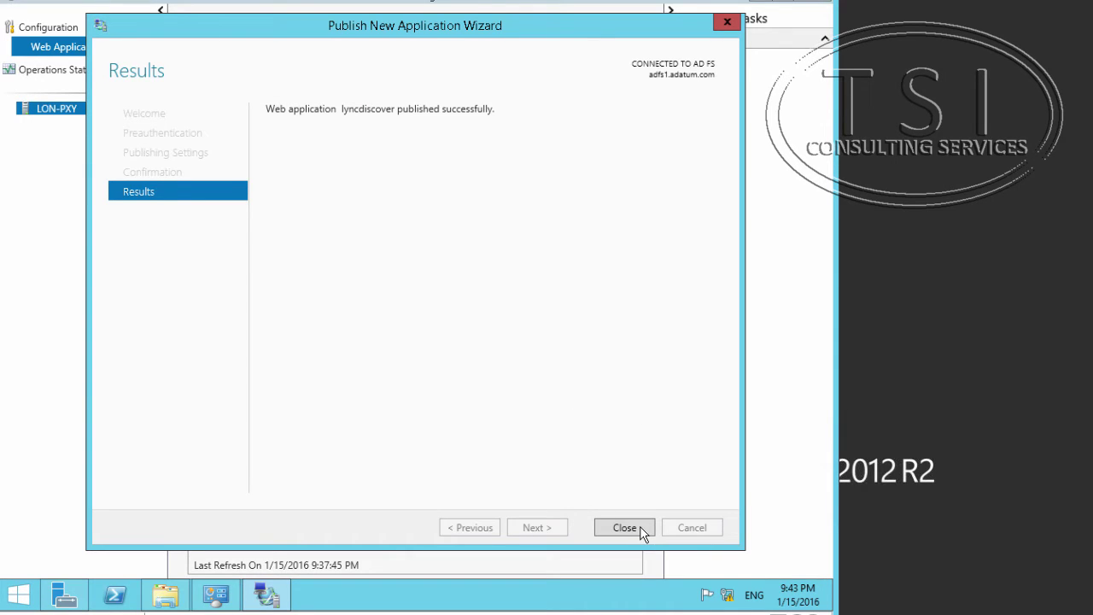
{"action": "left_click", "coordinate": [626, 527]}
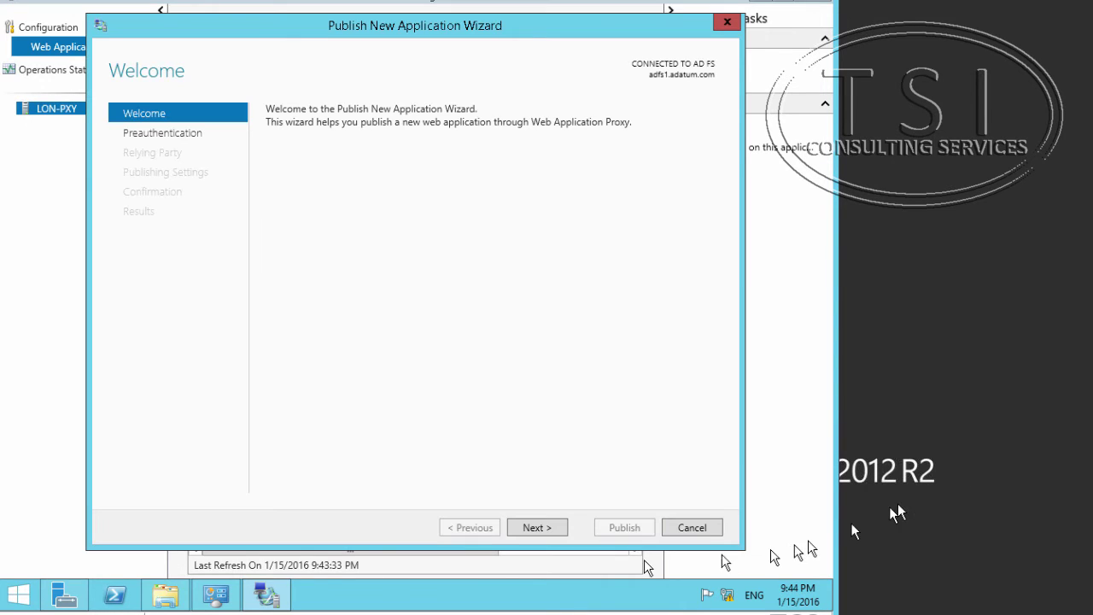
Cancel the automatically opened wizard and start a fresh Publish New Application Wizard.
{"action": "left_click", "coordinate": [702, 528]}
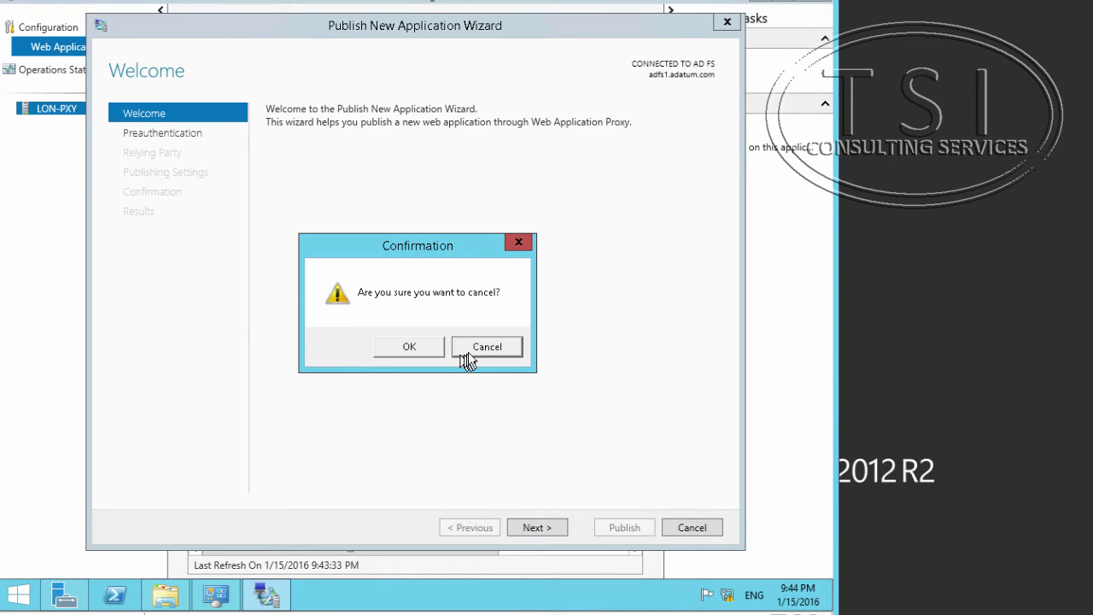
{"action": "left_click", "coordinate": [433, 346]}
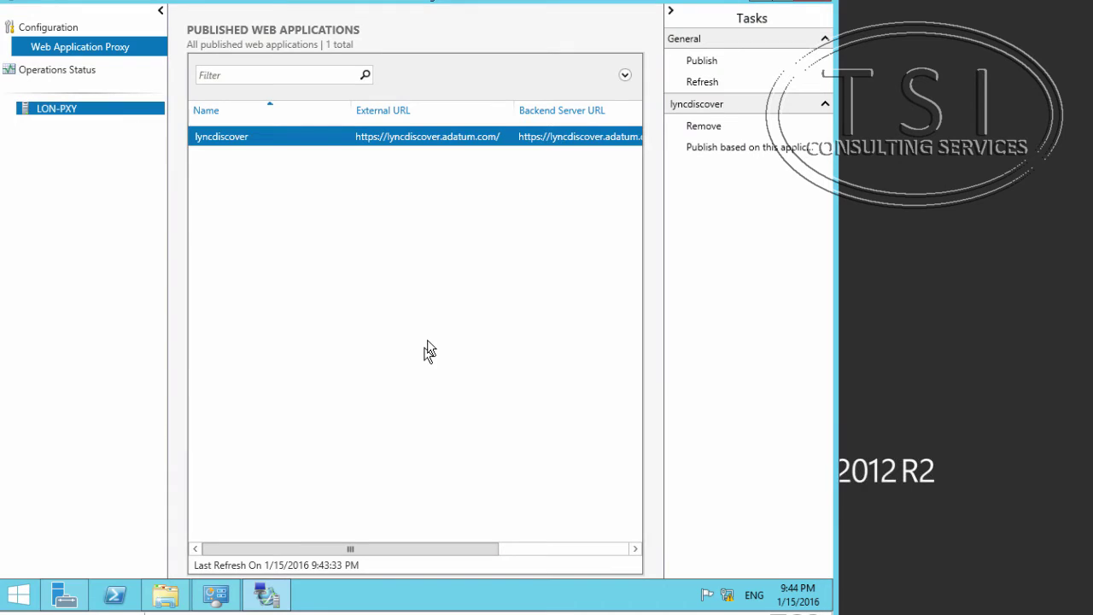
{"action": "left_click", "coordinate": [707, 62]}
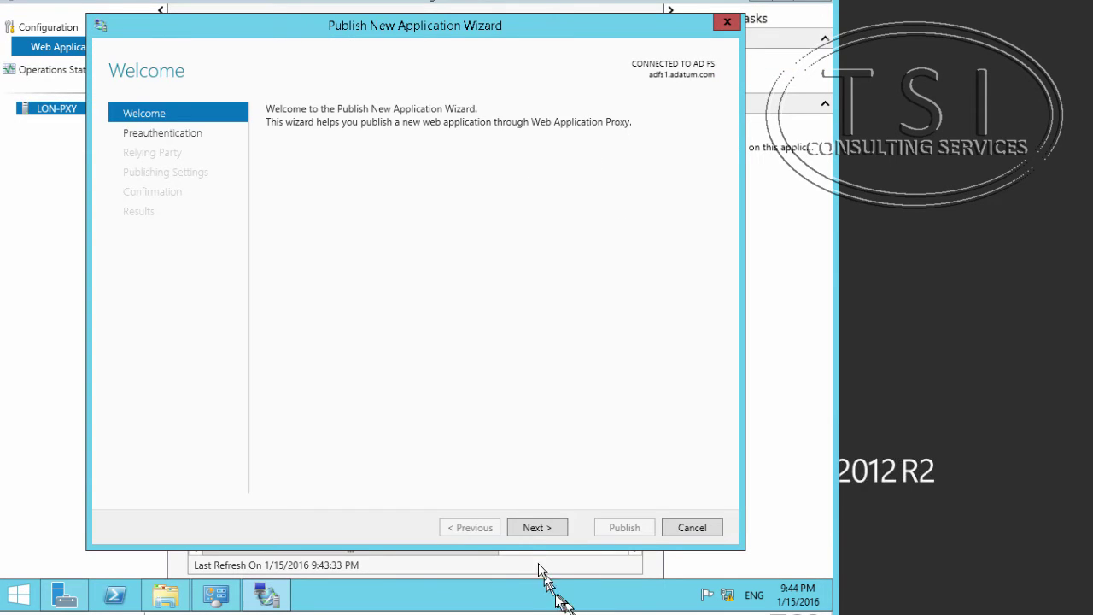
Choose Pass-through preauthentication and advance to the Publishing Settings page.
{"action": "left_click", "coordinate": [524, 527]}
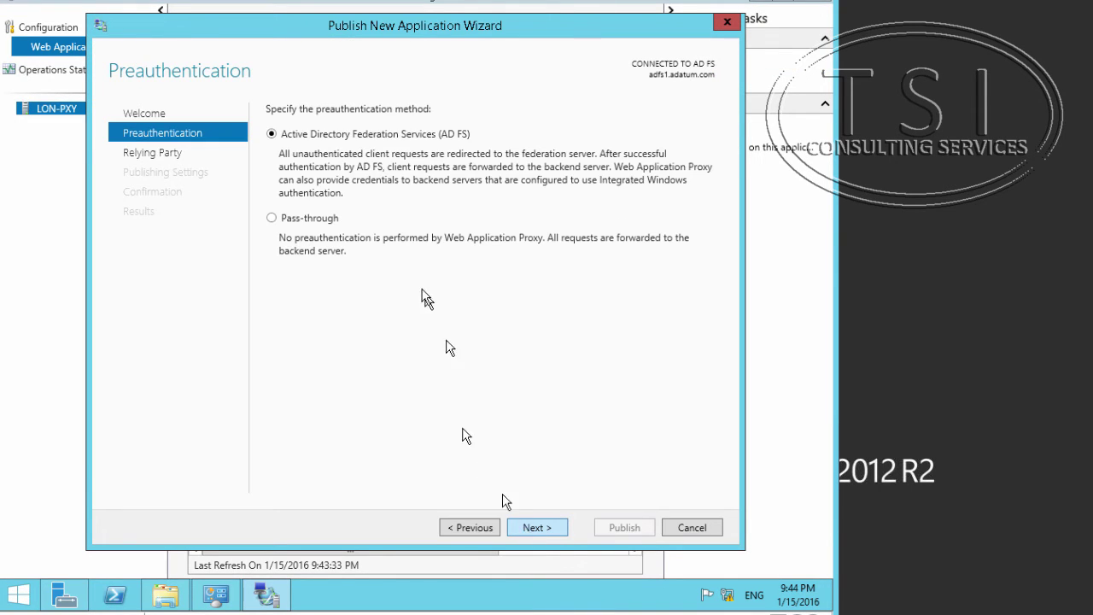
{"action": "left_click", "coordinate": [314, 221]}
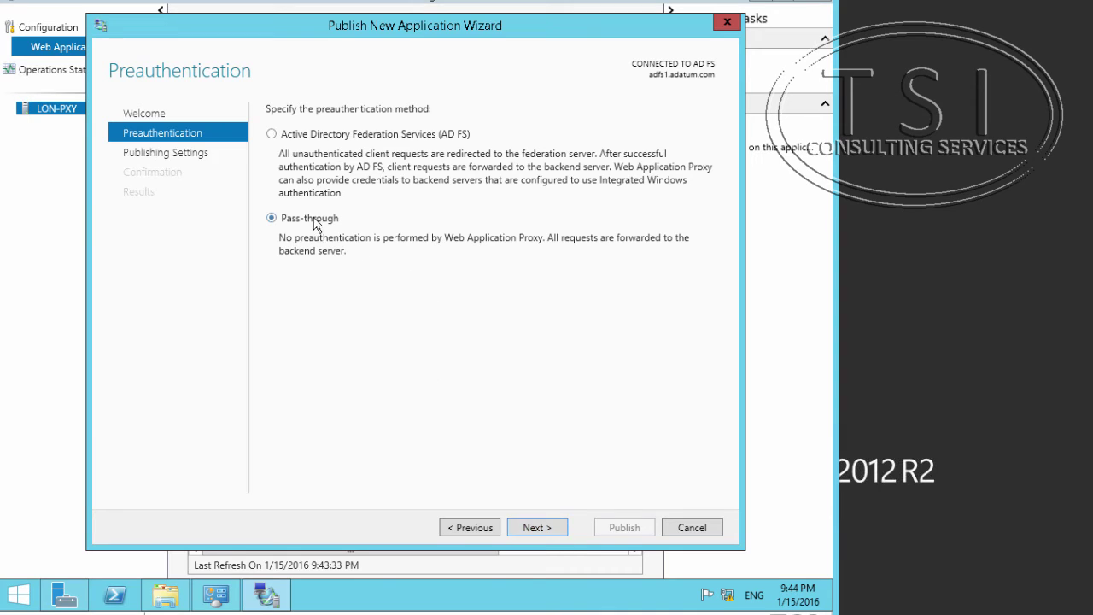
{"action": "left_click", "coordinate": [539, 521]}
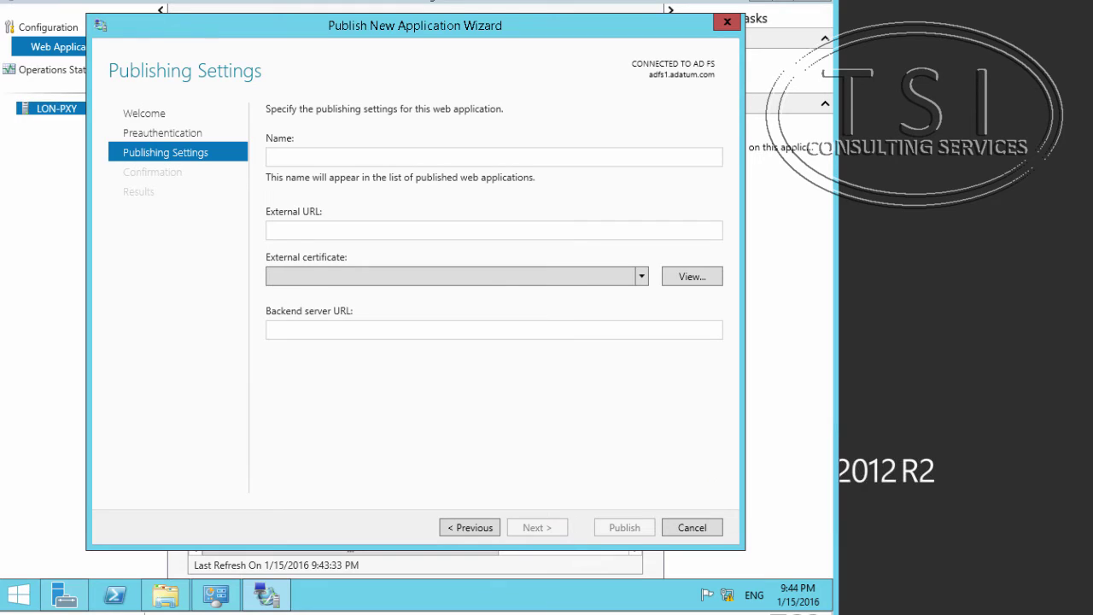
{"action": "left_click", "coordinate": [338, 153]}
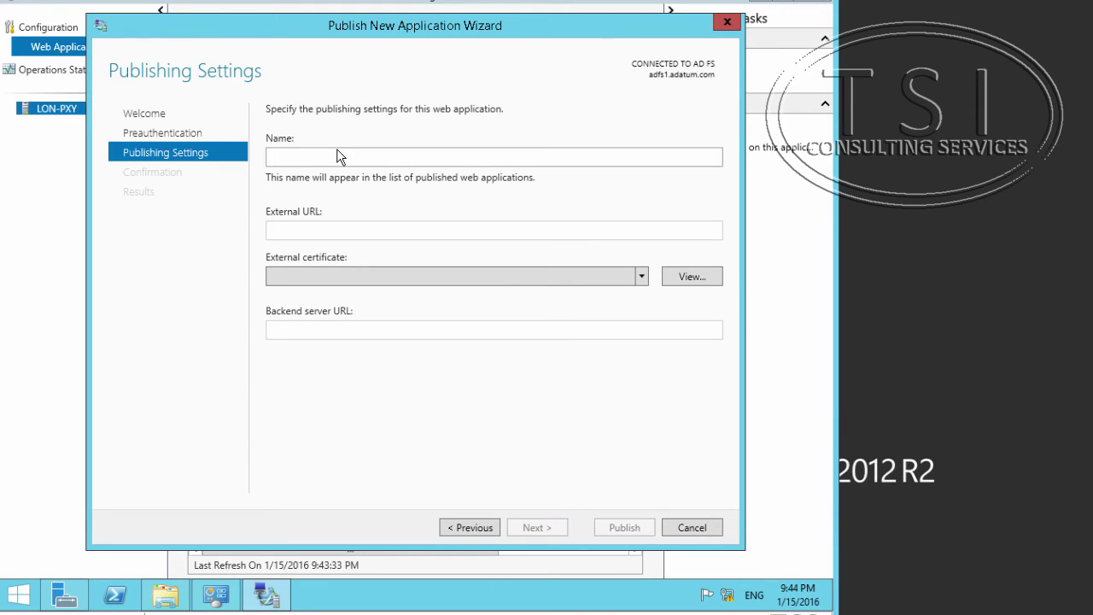
{"action": "type", "text": "Meet.adatum.com"}
{"action": "left_click", "coordinate": [398, 227]}
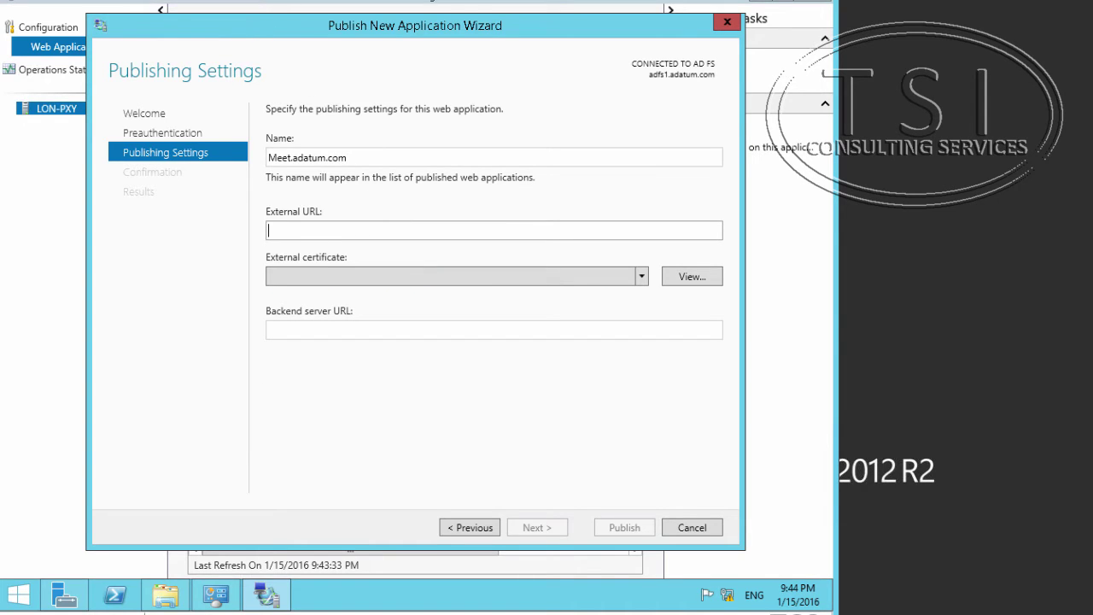
{"action": "type", "text": "https://lyncdiscover.adatum.com"}
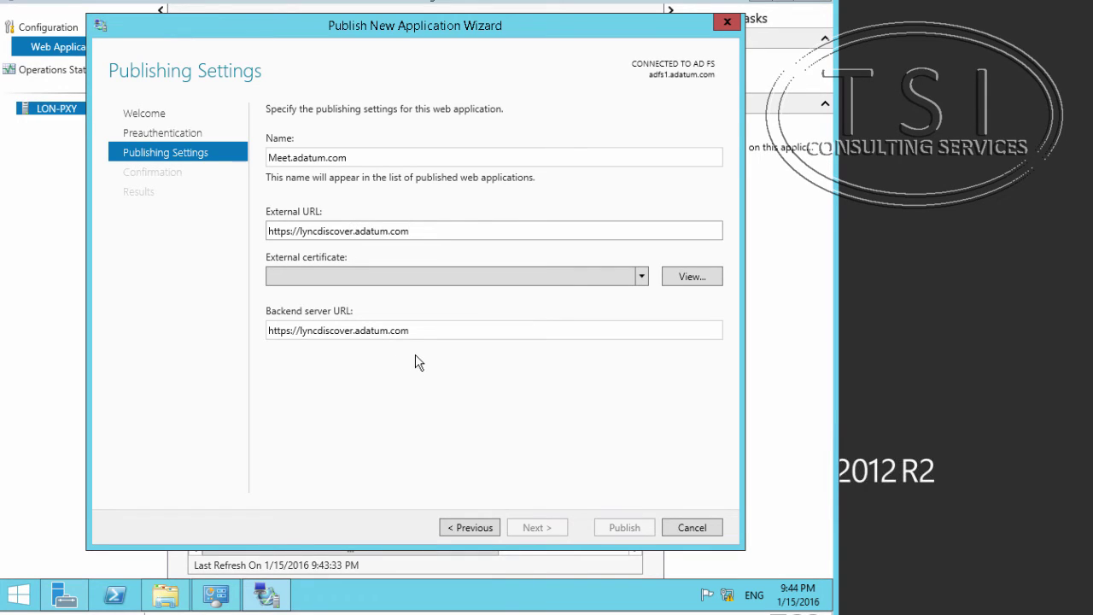
{"action": "key", "text": "Delete"}
{"action": "key", "text": "BackSpace"}
{"action": "key", "text": "BackSpace"}
{"action": "key", "text": "BackSpace"}
{"action": "key", "text": "BackSpace"}
{"action": "key", "text": "BackSpace"}
{"action": "key", "text": "BackSpace"}
{"action": "key", "text": "BackSpace"}
{"action": "key", "text": "BackSpace"}
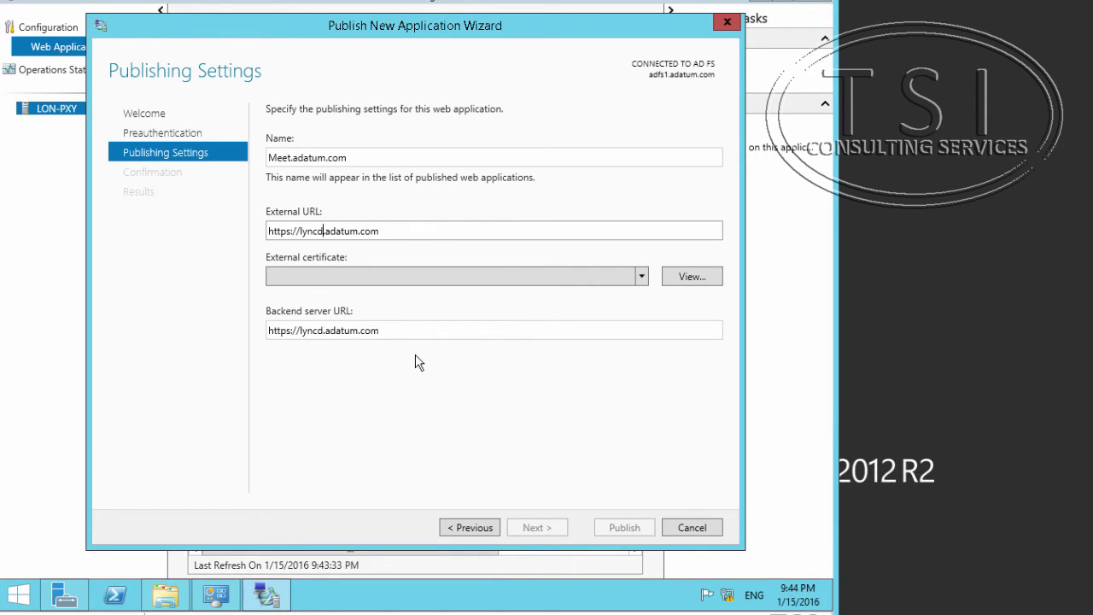
{"action": "key", "text": "BackSpace"}
{"action": "key", "text": "BackSpace"}
{"action": "key", "text": "BackSpace"}
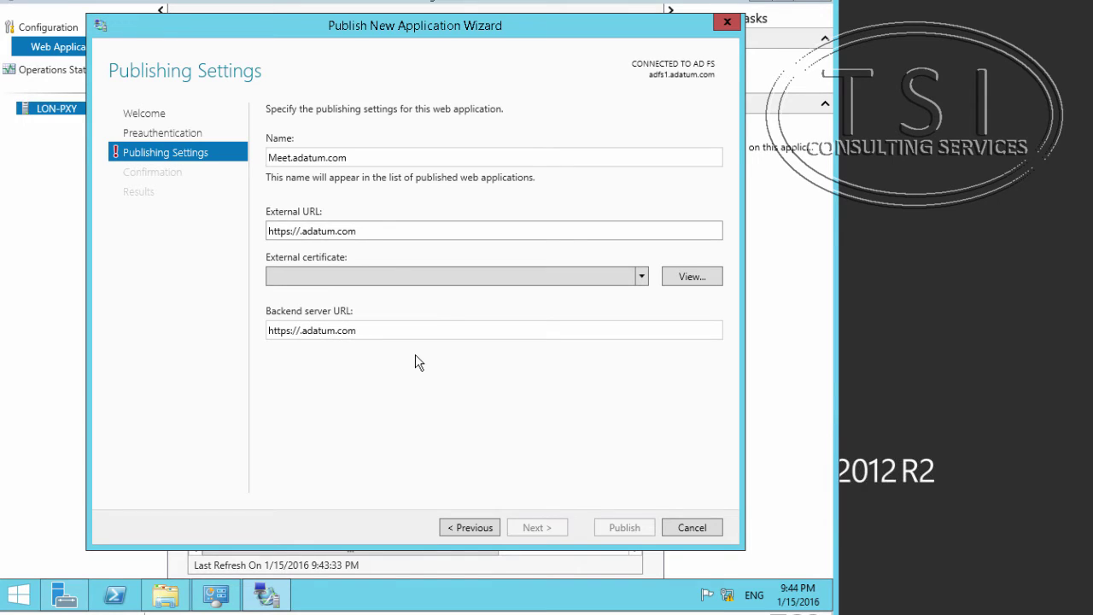
{"action": "type", "text": "Meet"}
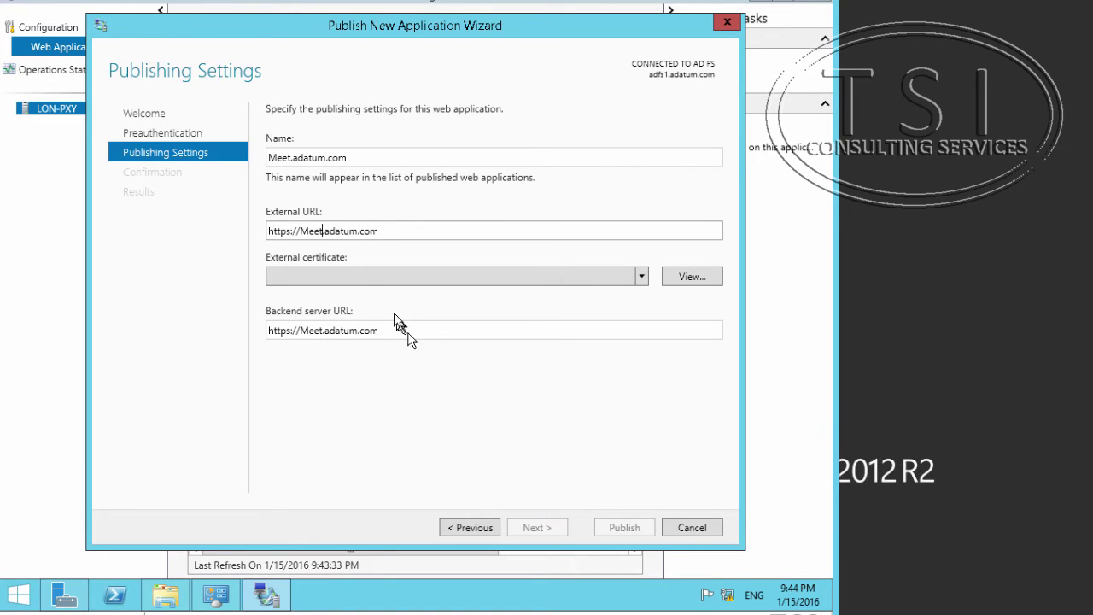
Select the sip.adatum.com certificate, append port 4443 to the backend URL, and shorten the name to Meet.
{"action": "left_click", "coordinate": [641, 276]}
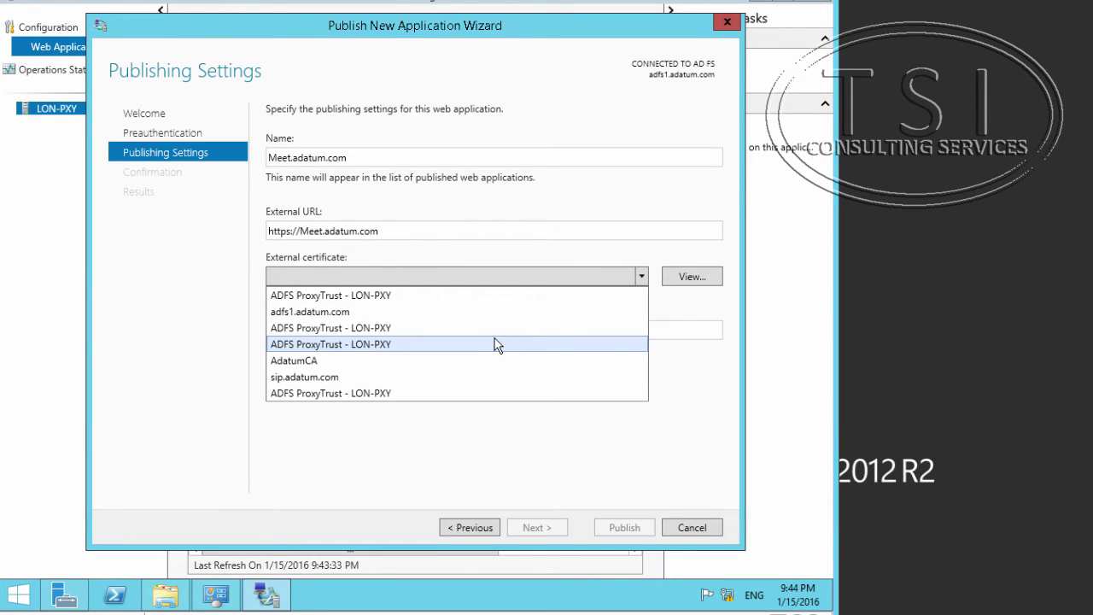
{"action": "left_click", "coordinate": [462, 376]}
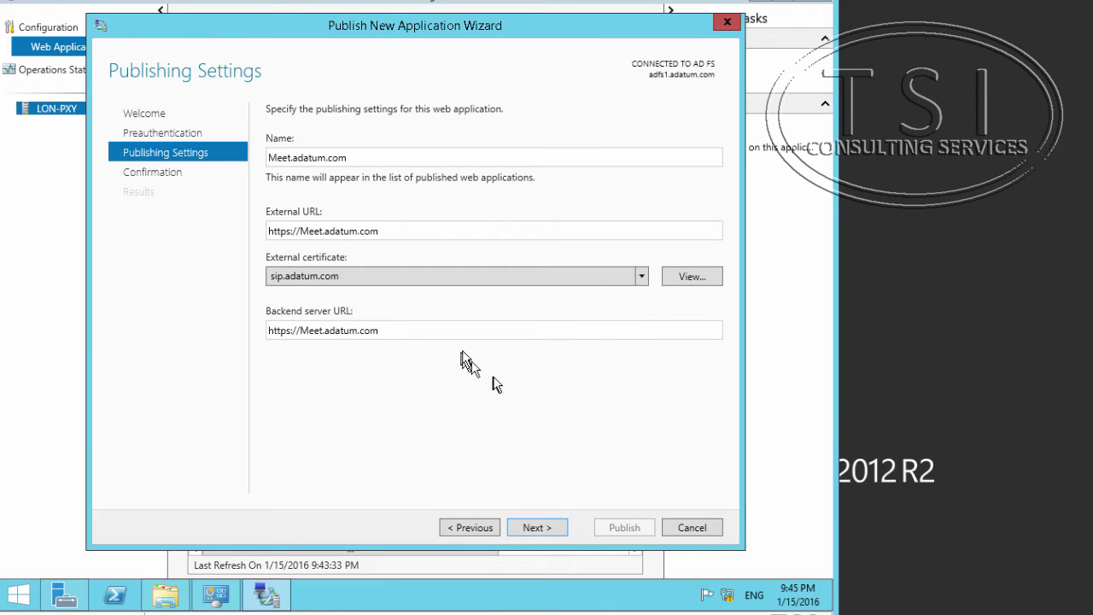
{"action": "left_click", "coordinate": [424, 330]}
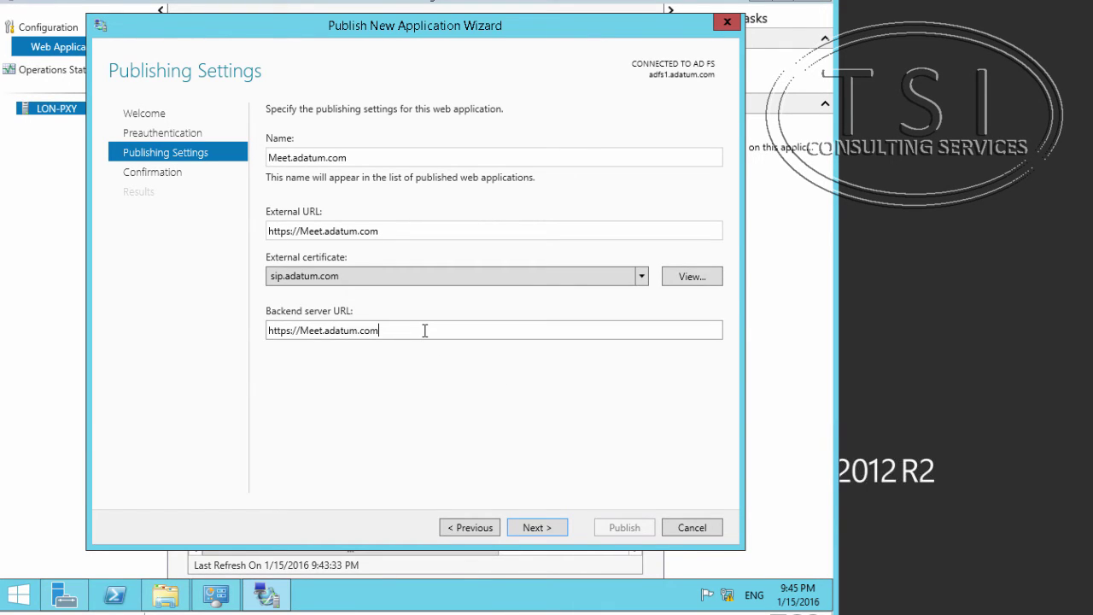
{"action": "type", "text": ":94"}
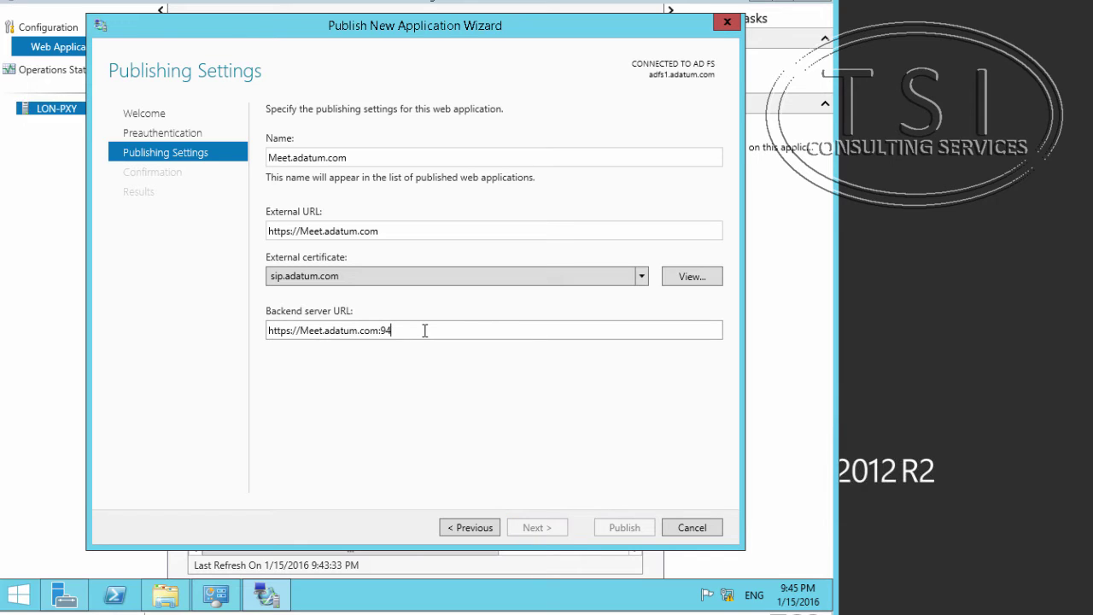
{"action": "key", "text": "BackSpace"}
{"action": "key", "text": "BackSpace"}
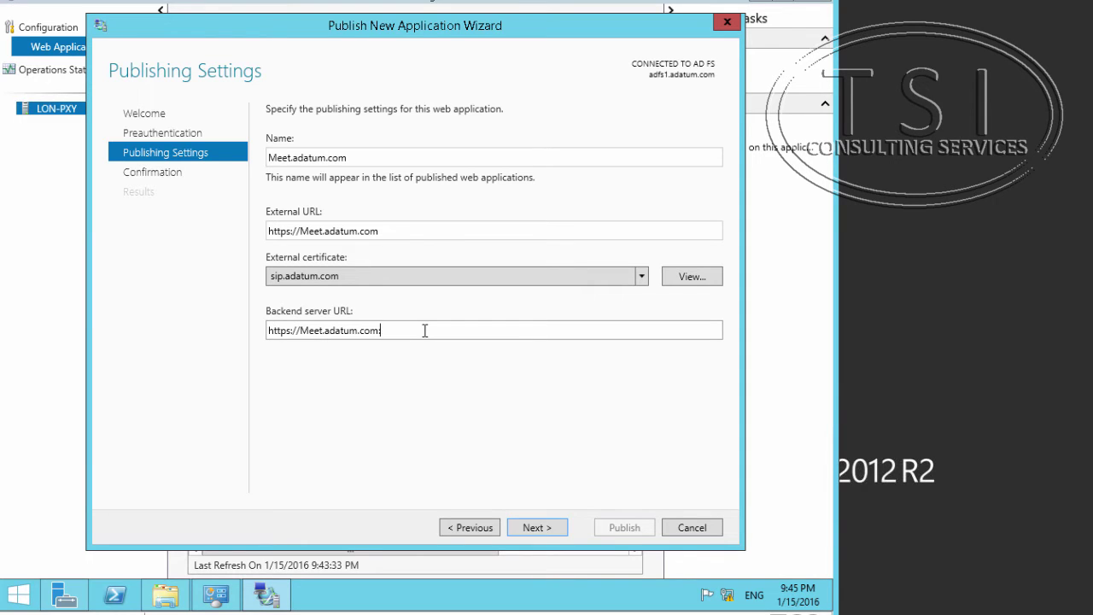
{"action": "type", "text": "4443"}
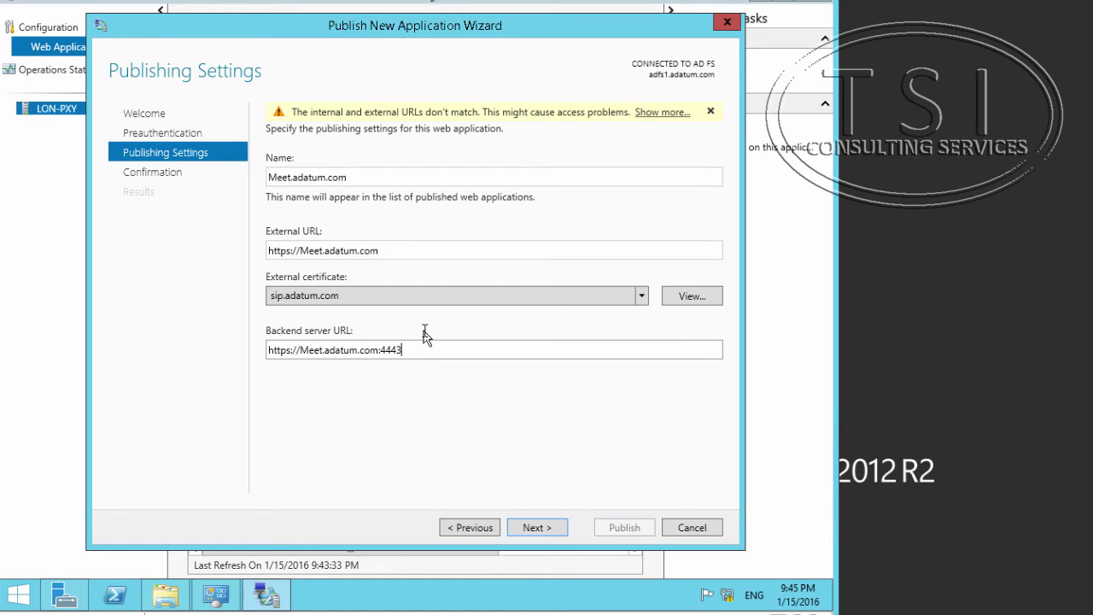
{"action": "left_click", "coordinate": [361, 181]}
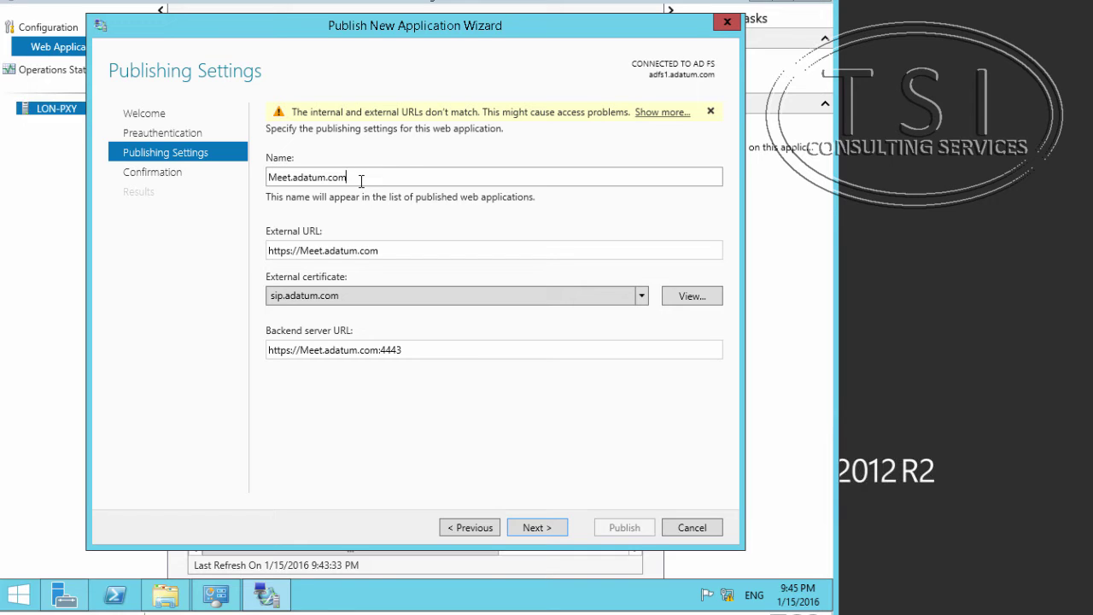
{"action": "key", "text": "BackSpace"}
{"action": "key", "text": "BackSpace"}
{"action": "key", "text": "BackSpace"}
{"action": "key", "text": "BackSpace"}
{"action": "key", "text": "BackSpace"}
{"action": "key", "text": "BackSpace"}
{"action": "key", "text": "BackSpace"}
{"action": "key", "text": "BackSpace"}
{"action": "key", "text": "BackSpace"}
{"action": "key", "text": "BackSpace"}
{"action": "key", "text": "BackSpace"}
Publish the Meet application and open another Publish New Application Wizard.
{"action": "left_click", "coordinate": [543, 533]}
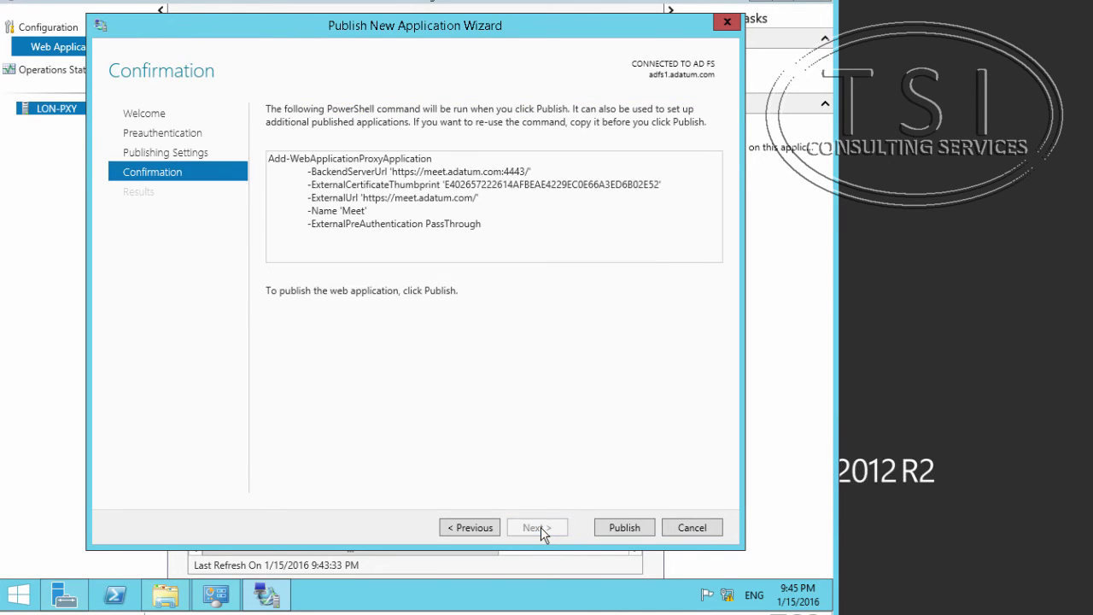
{"action": "left_click", "coordinate": [623, 526]}
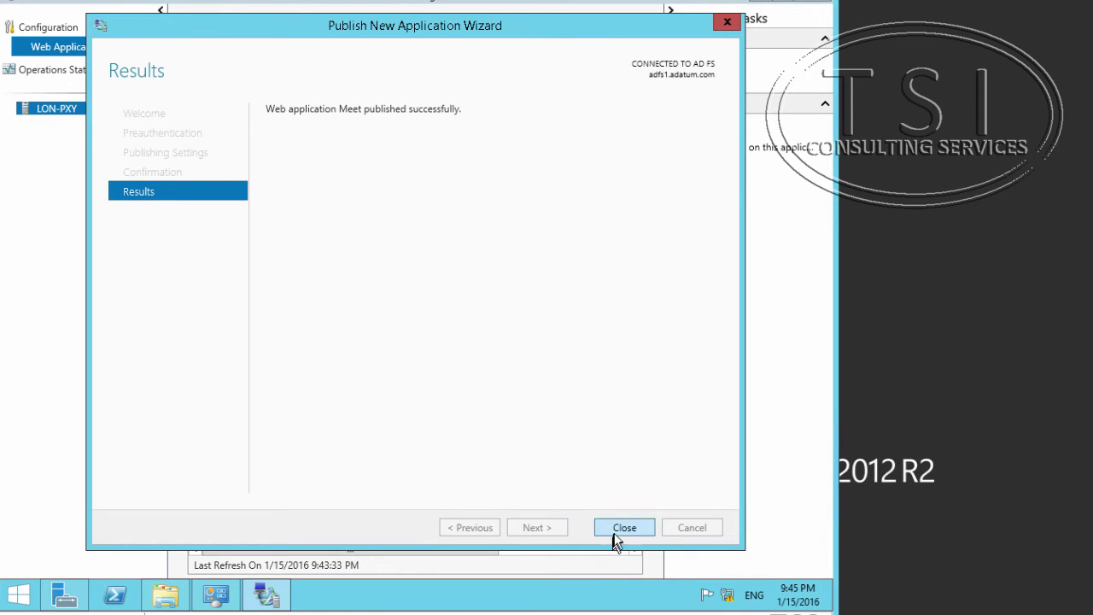
{"action": "left_click", "coordinate": [622, 528]}
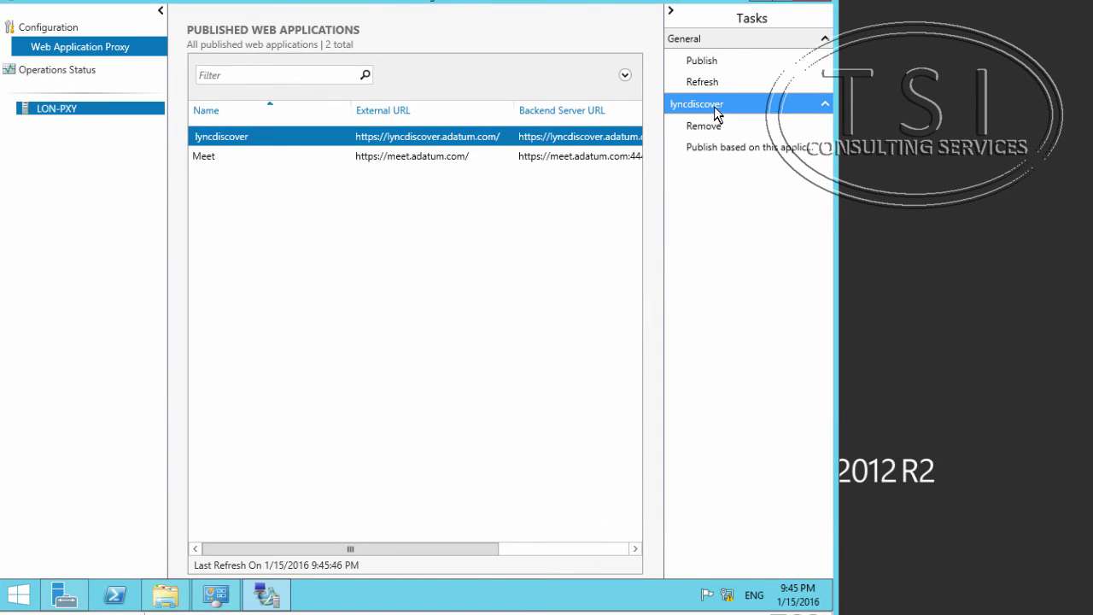
{"action": "left_click", "coordinate": [714, 61]}
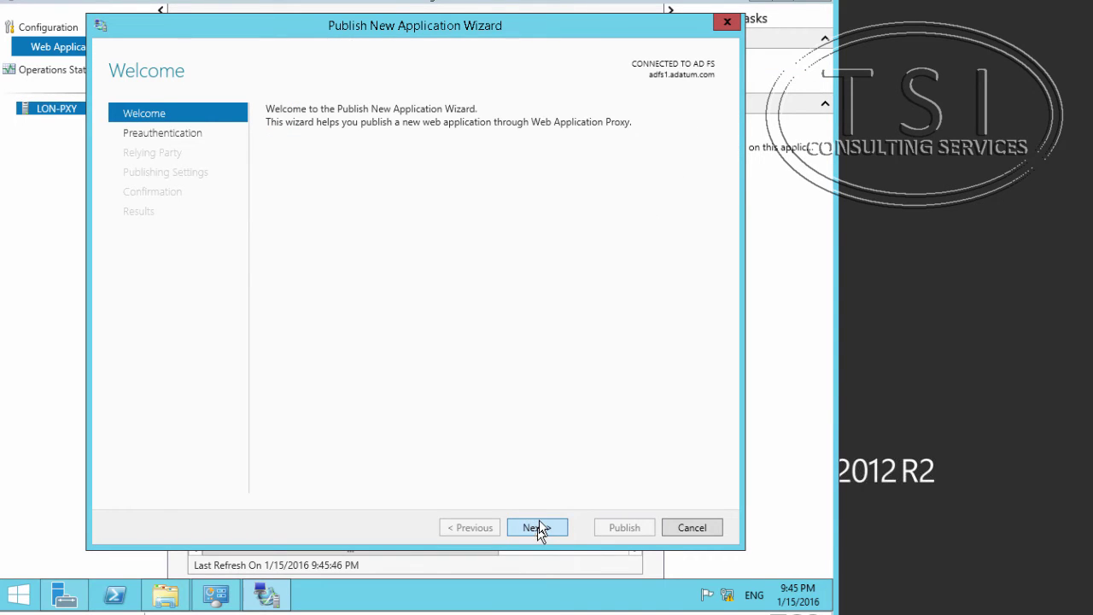
Publish Dialin as a pass-through app with backend port 4443, then open another publishing wizard.
{"action": "left_click", "coordinate": [539, 528]}
{"action": "left_click", "coordinate": [271, 218]}
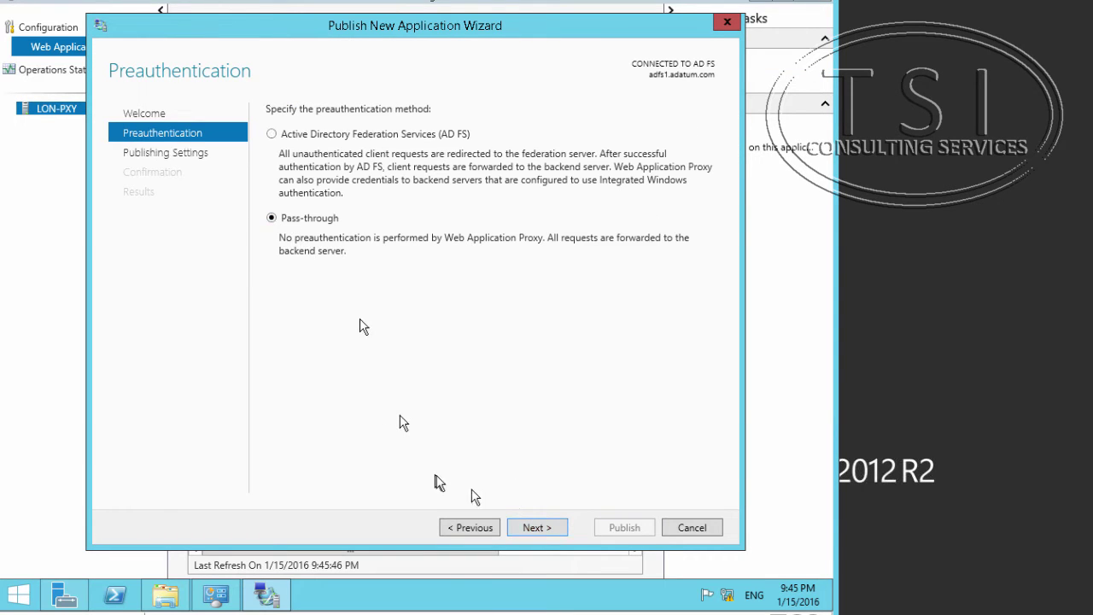
{"action": "left_click", "coordinate": [536, 527]}
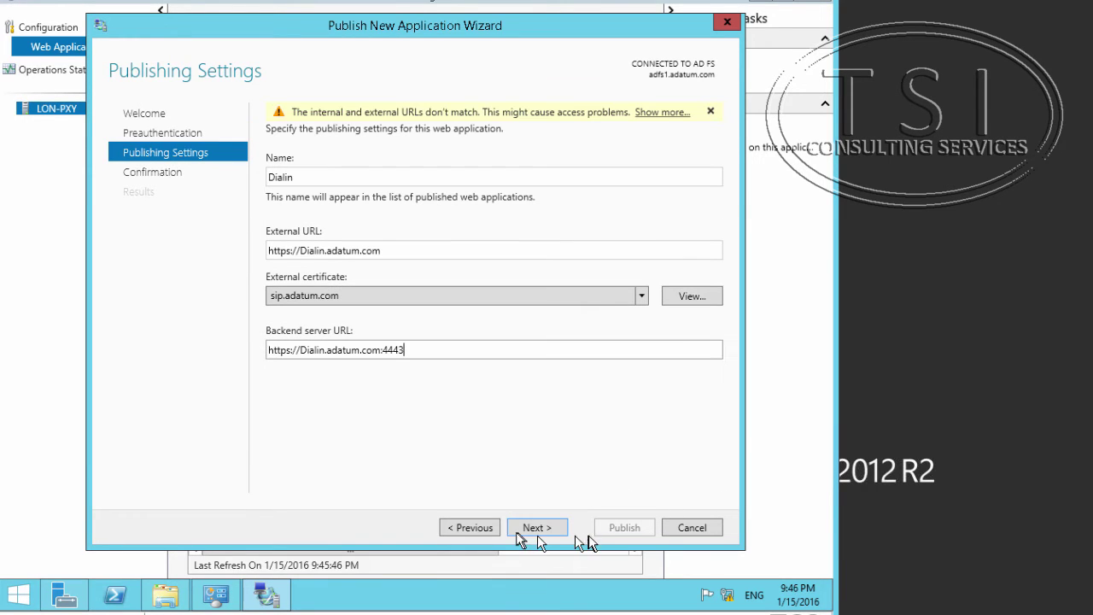
{"action": "left_click", "coordinate": [532, 527]}
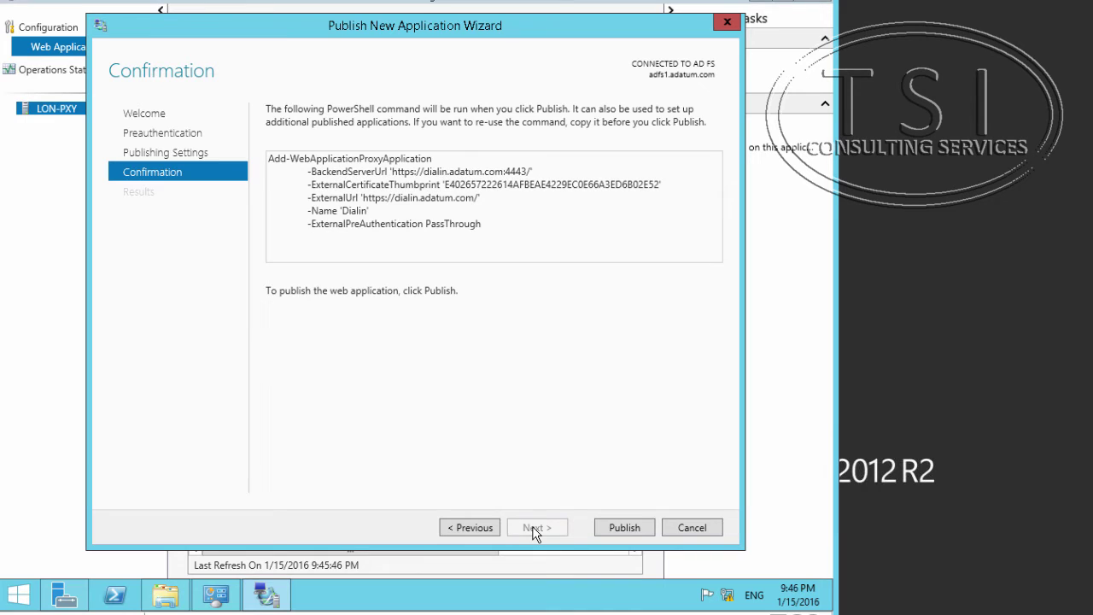
{"action": "left_click", "coordinate": [632, 530]}
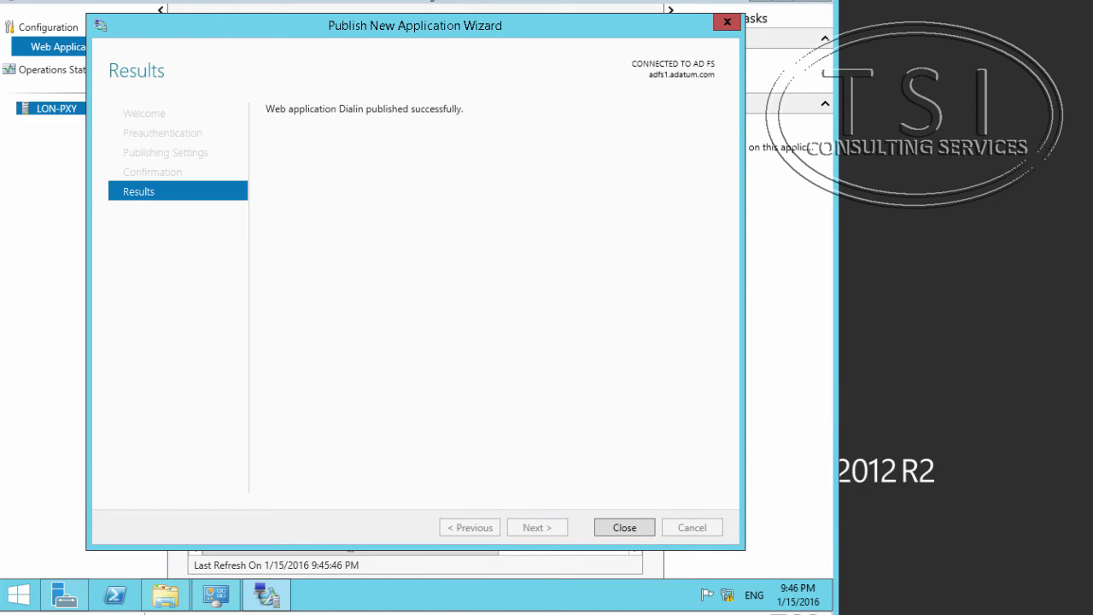
{"action": "left_click", "coordinate": [628, 531]}
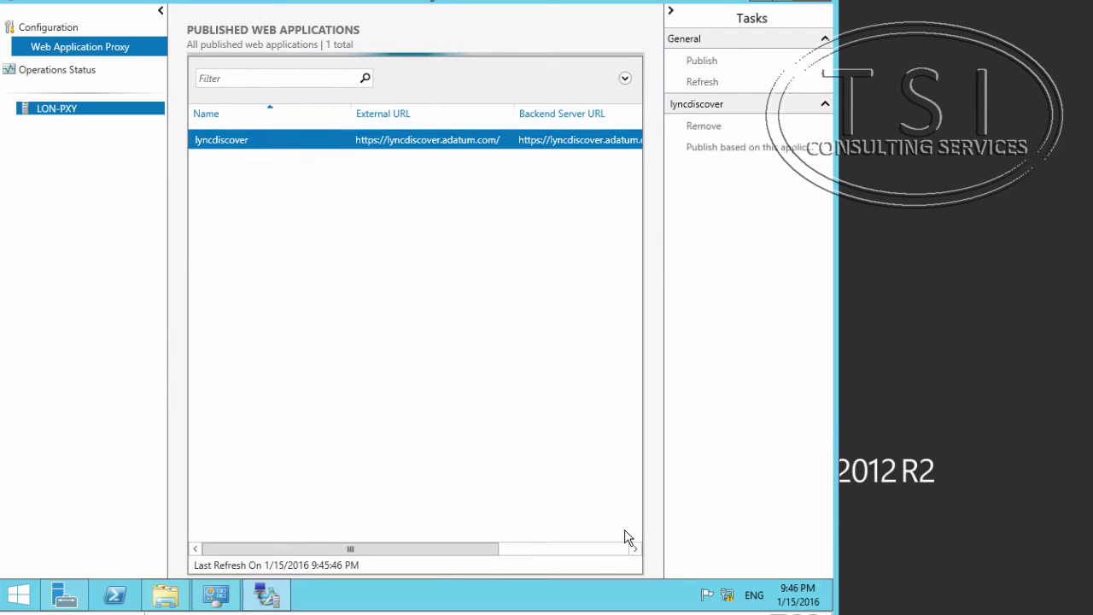
{"action": "left_click", "coordinate": [712, 62]}
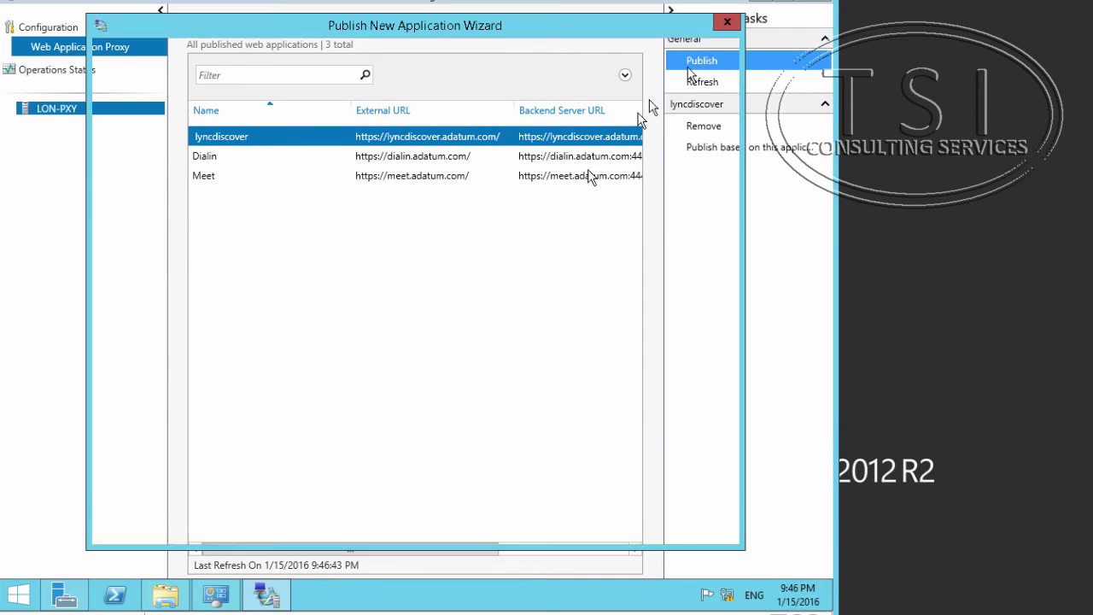
{"action": "left_click", "coordinate": [536, 528]}
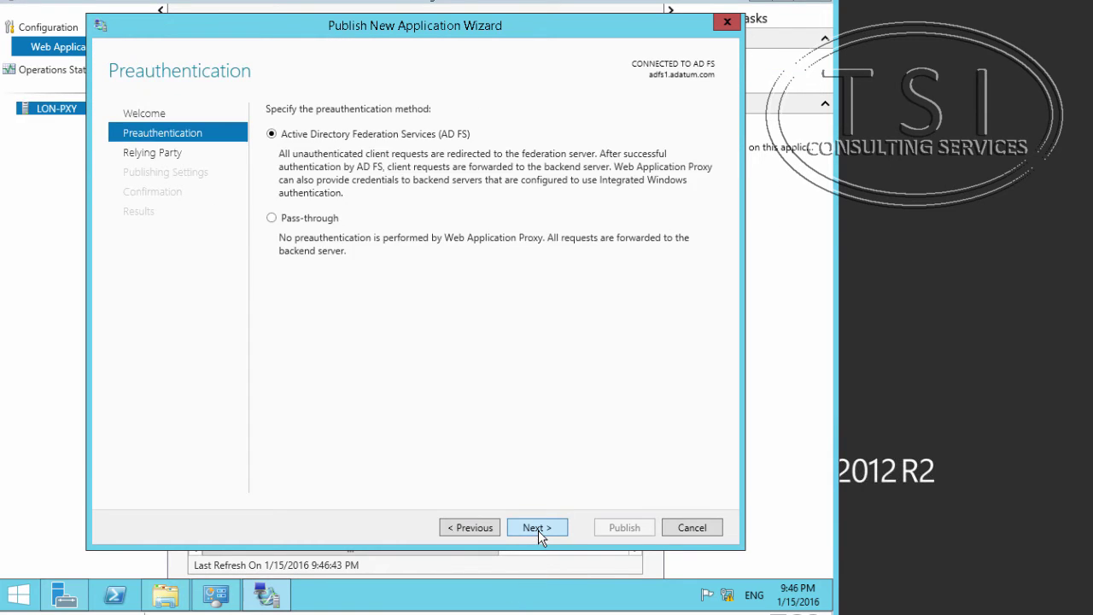
{"action": "left_click", "coordinate": [313, 220]}
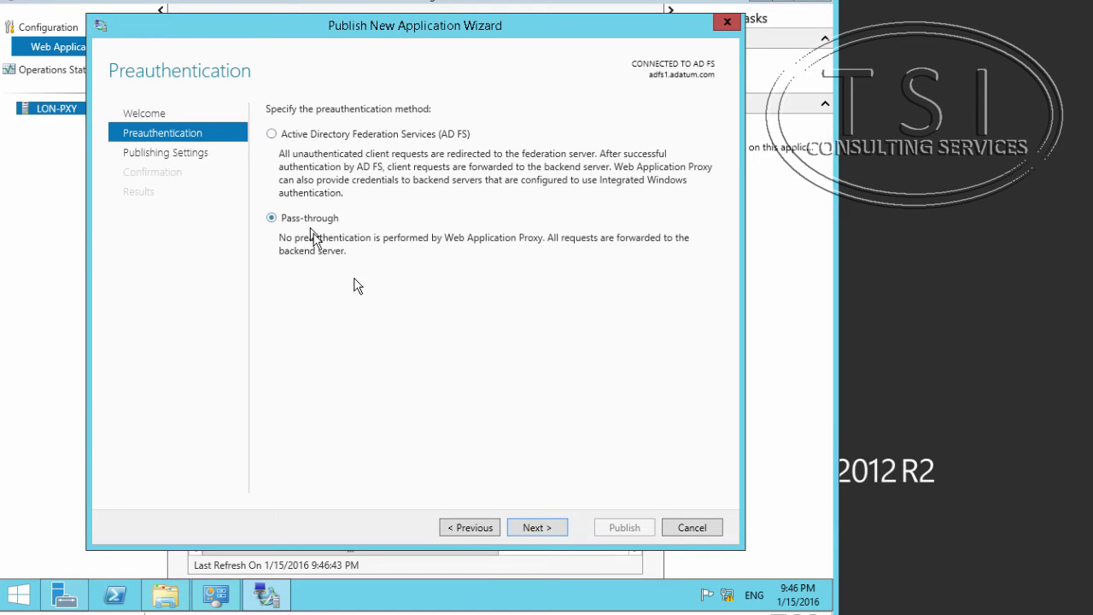
{"action": "left_click", "coordinate": [537, 527]}
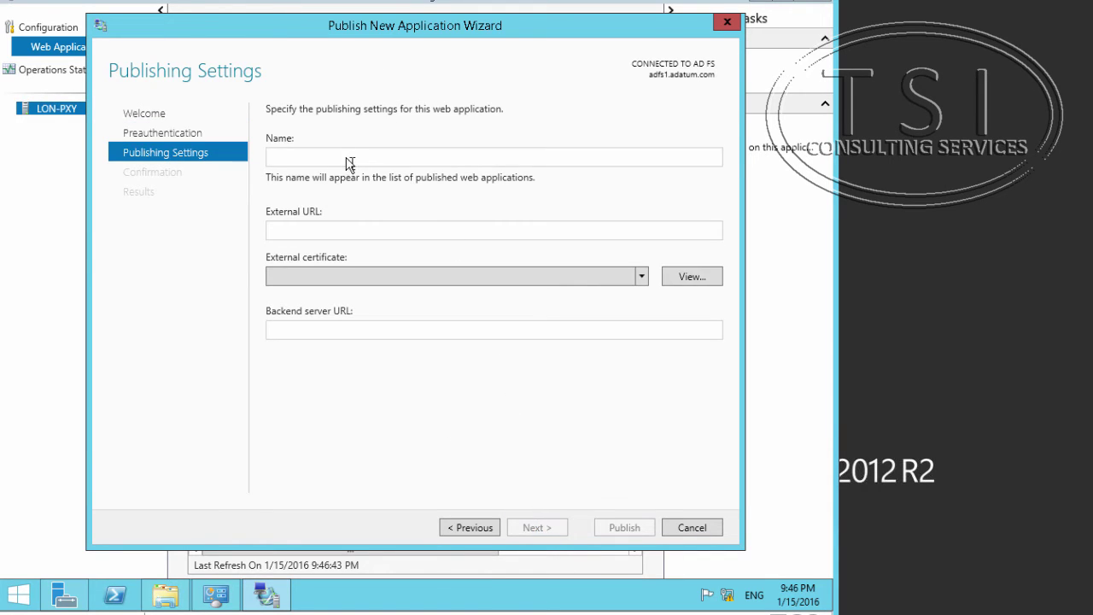
{"action": "left_click", "coordinate": [346, 154]}
{"action": "type", "text": "Pool"}
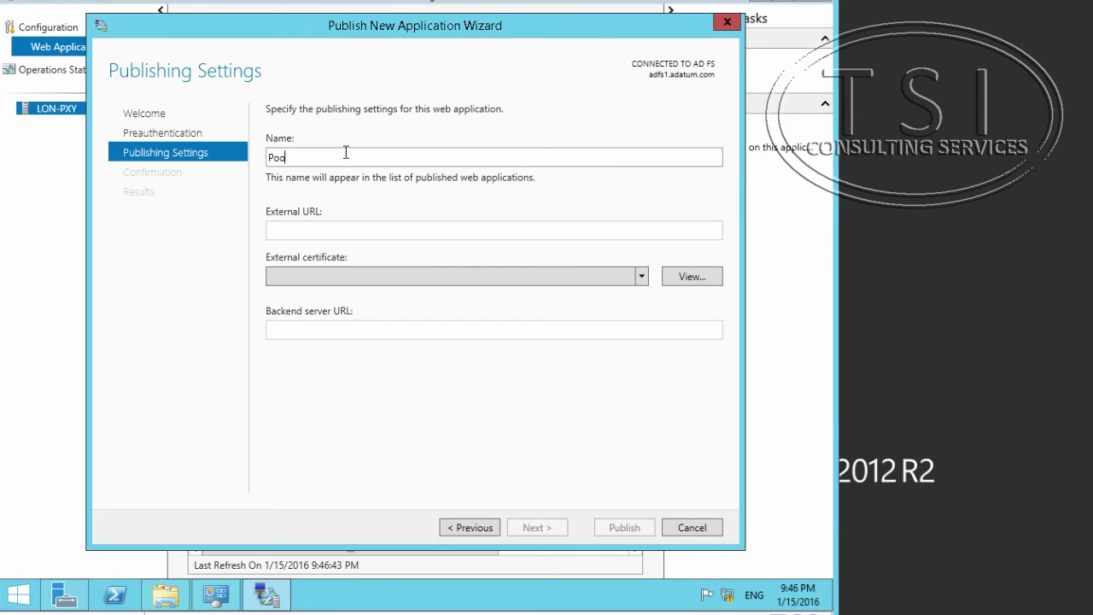
{"action": "left_click", "coordinate": [434, 231]}
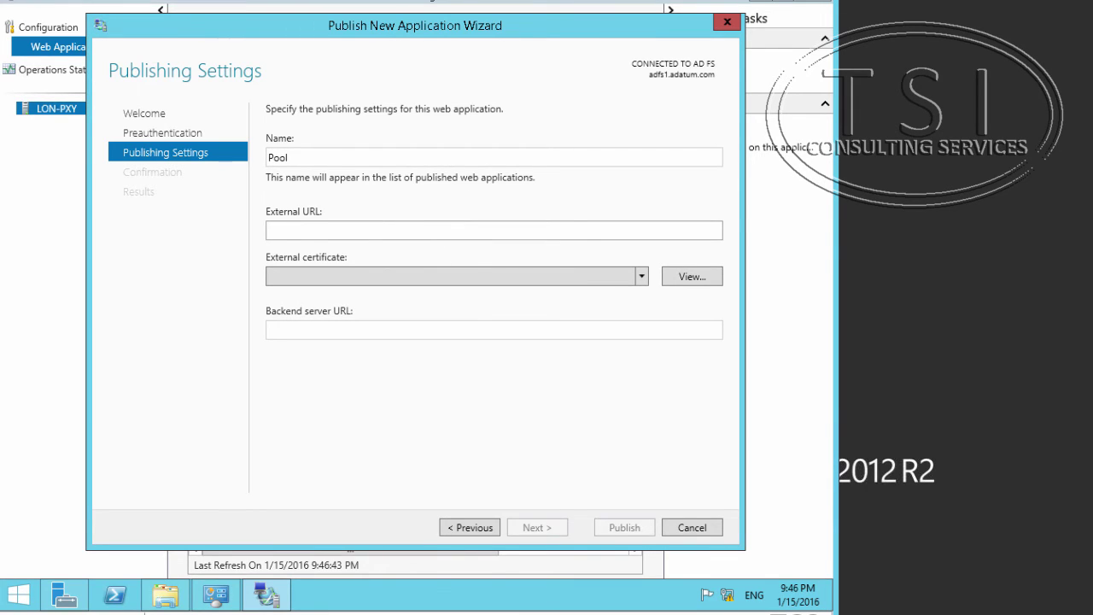
{"action": "type", "text": "https://lyncdiscover.adatum.com"}
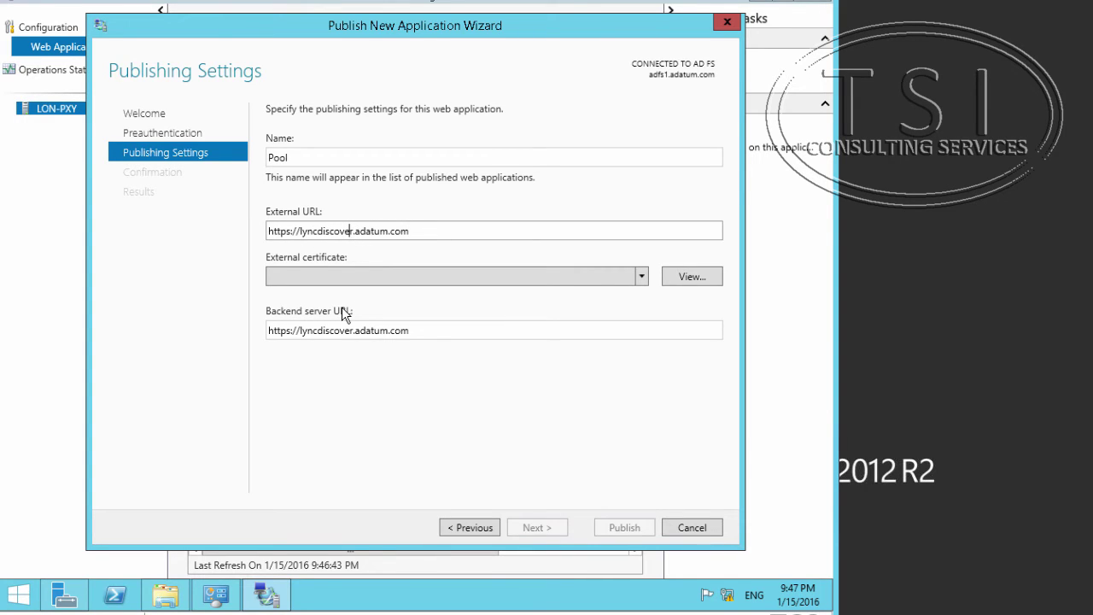
{"action": "key", "text": "BackSpace"}
{"action": "key", "text": "BackSpace"}
{"action": "key", "text": "BackSpace"}
{"action": "key", "text": "BackSpace"}
{"action": "key", "text": "BackSpace"}
{"action": "key", "text": "BackSpace"}
{"action": "key", "text": "BackSpace"}
{"action": "key", "text": "BackSpace"}
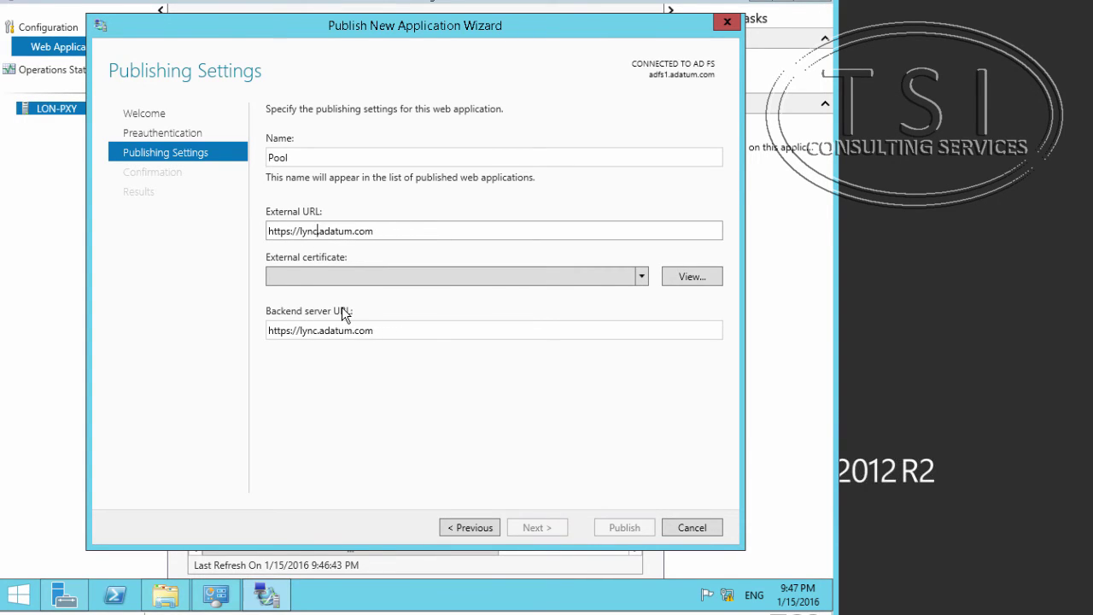
{"action": "key", "text": "BackSpace"}
{"action": "key", "text": "BackSpace"}
{"action": "key", "text": "BackSpace"}
{"action": "key", "text": "BackSpace"}
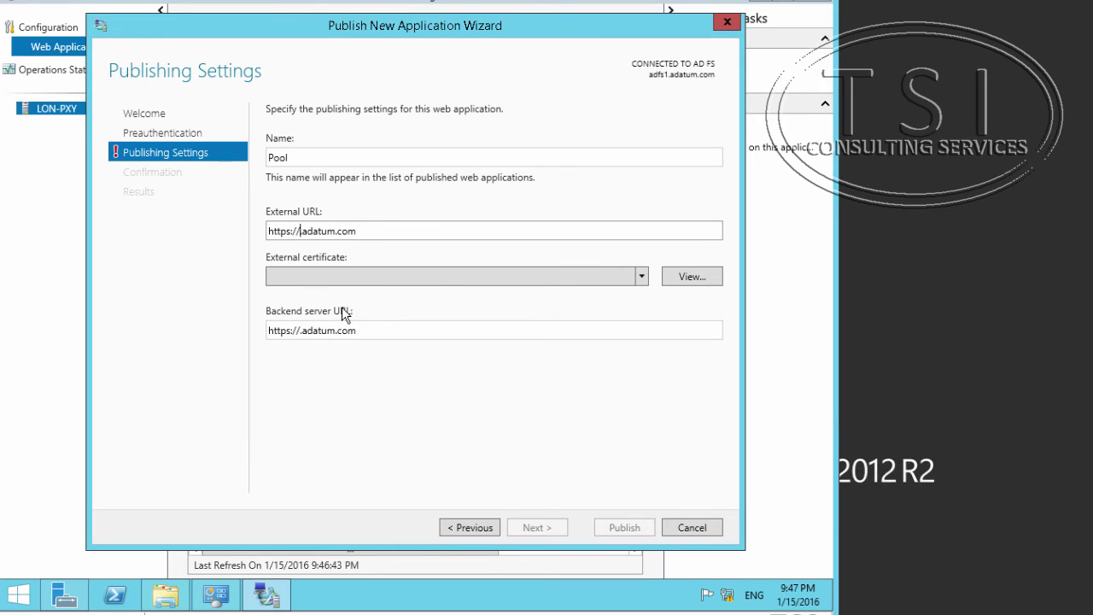
{"action": "type", "text": "Pool"}
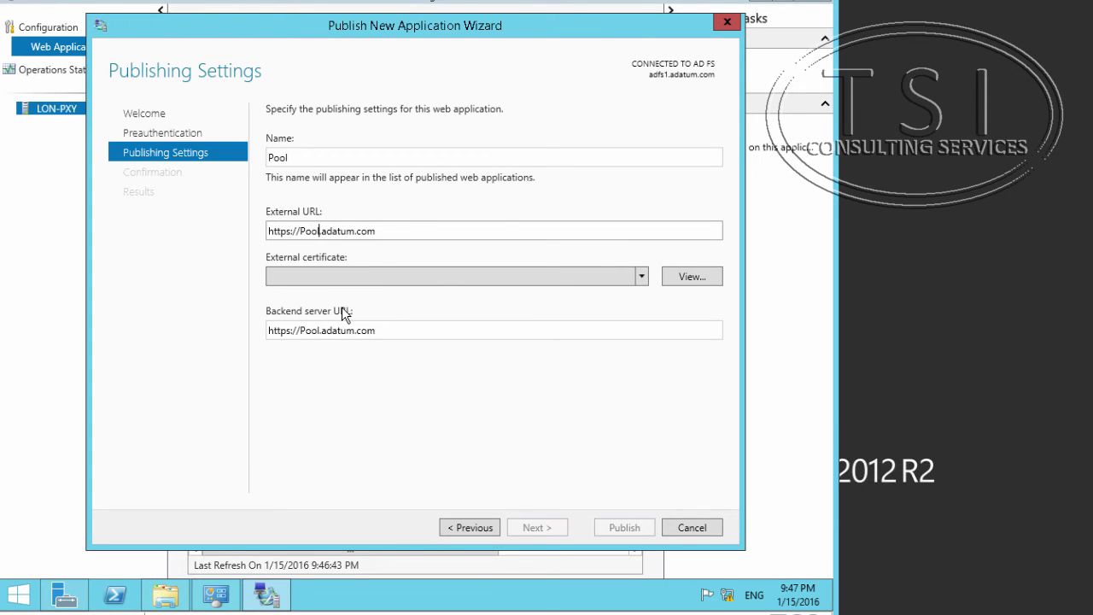
Select the sip.adatum.com certificate, append :4443 to the backend URL, and publish Pool.
{"action": "left_click", "coordinate": [339, 277]}
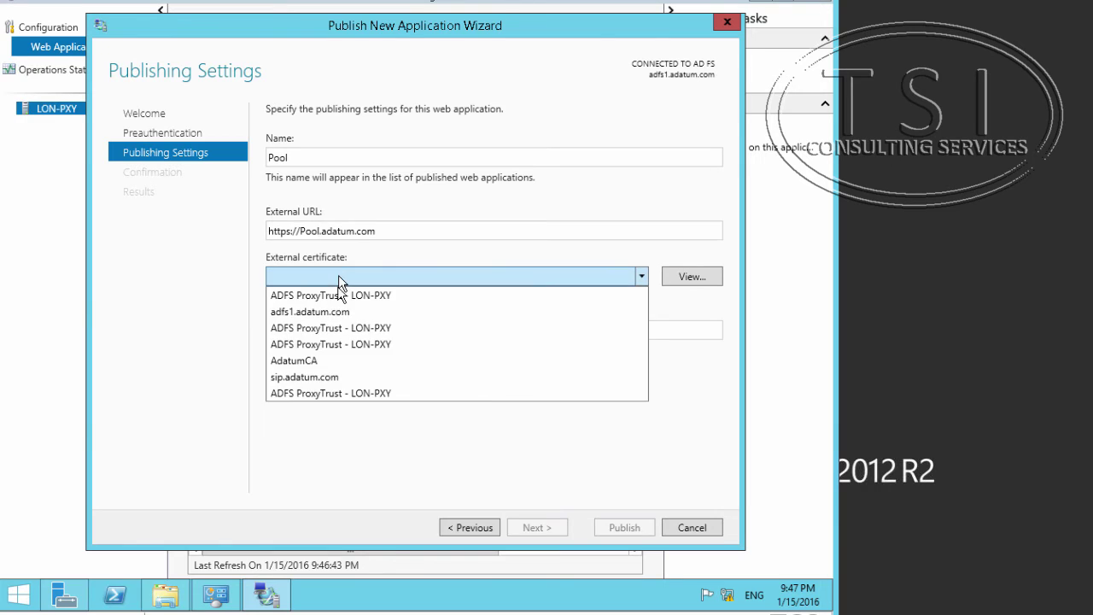
{"action": "left_click", "coordinate": [305, 376]}
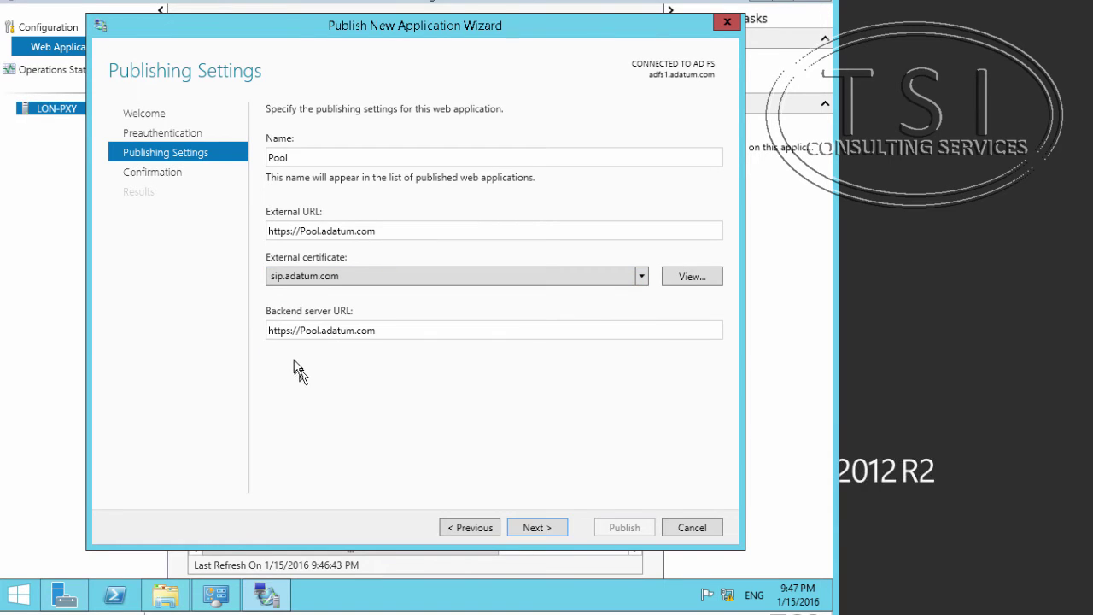
{"action": "left_click", "coordinate": [414, 331]}
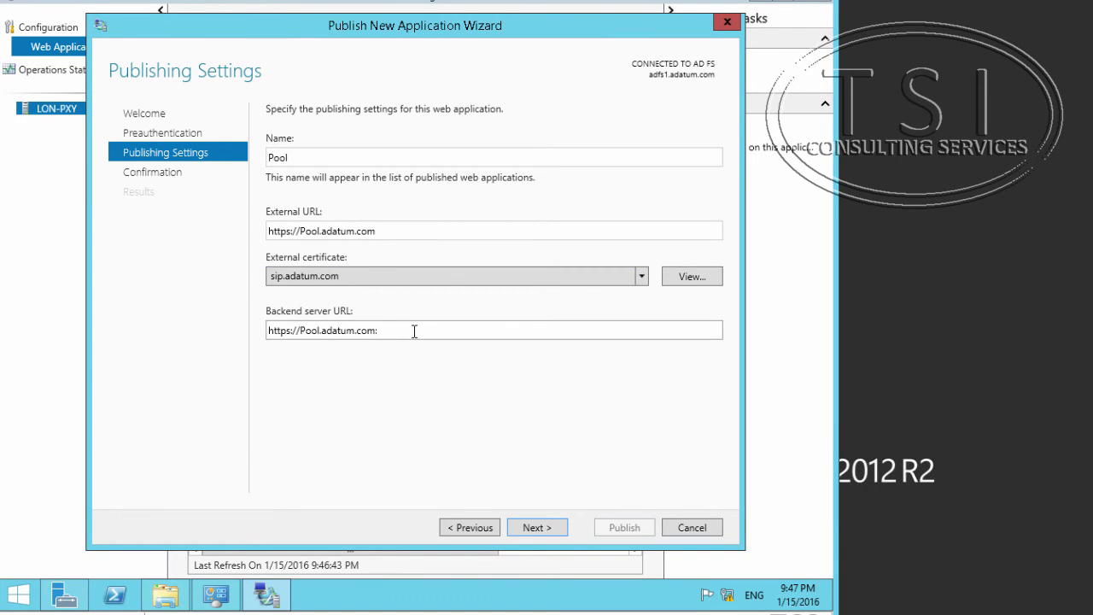
{"action": "type", "text": ":444"}
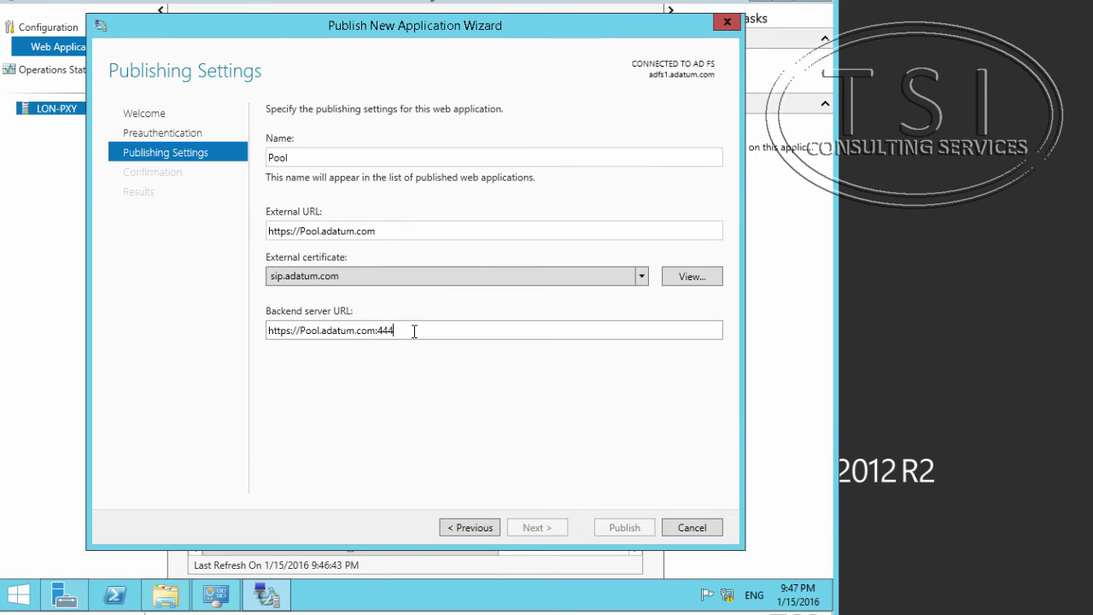
{"action": "type", "text": "3"}
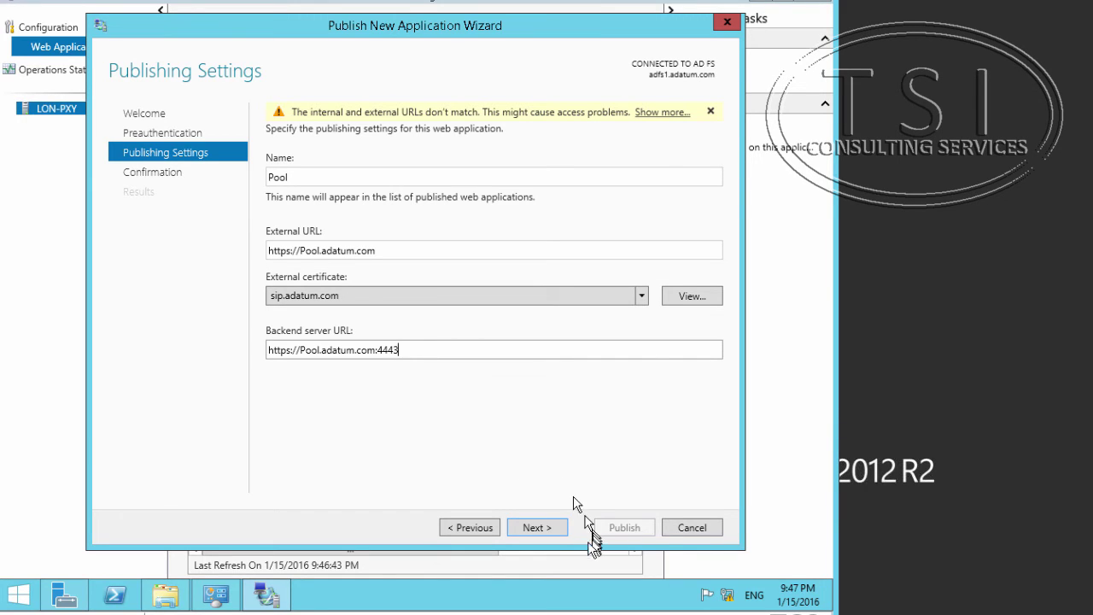
{"action": "left_click", "coordinate": [536, 527]}
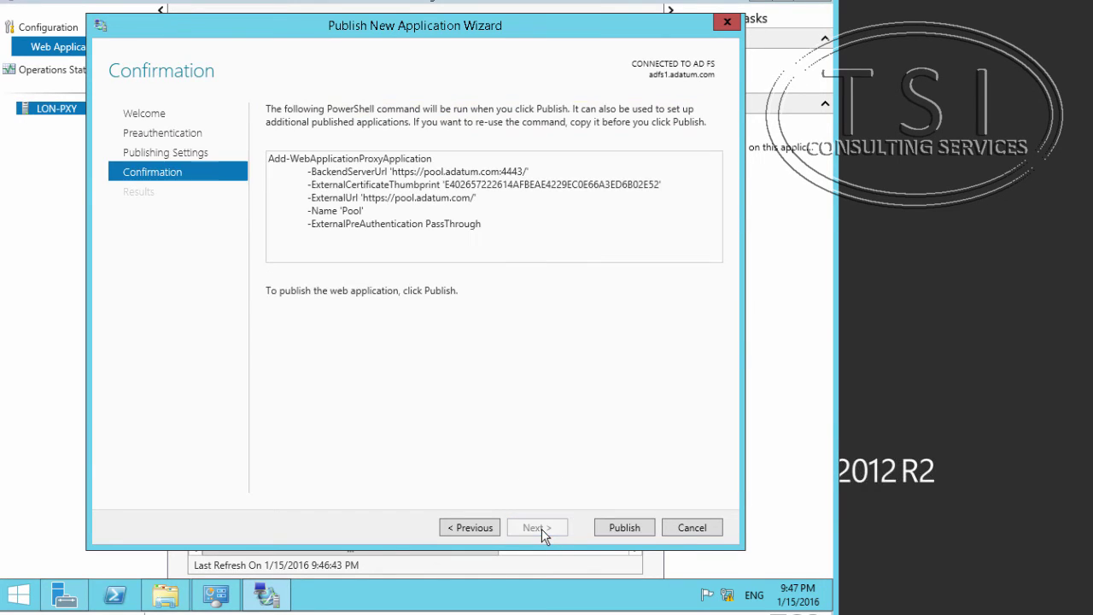
{"action": "left_click", "coordinate": [635, 531]}
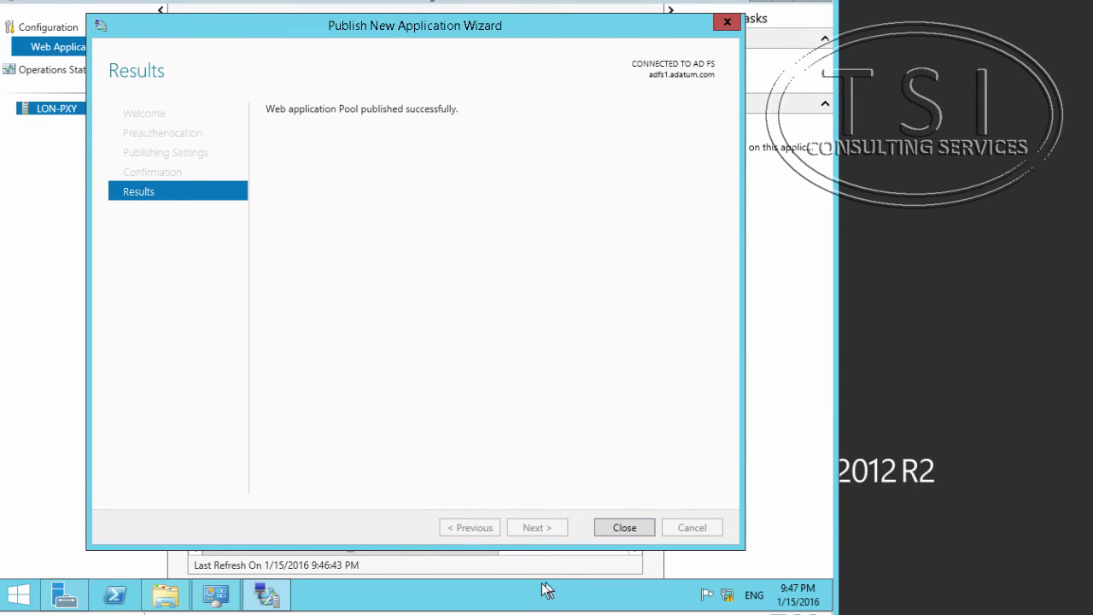
{"action": "left_click", "coordinate": [621, 529]}
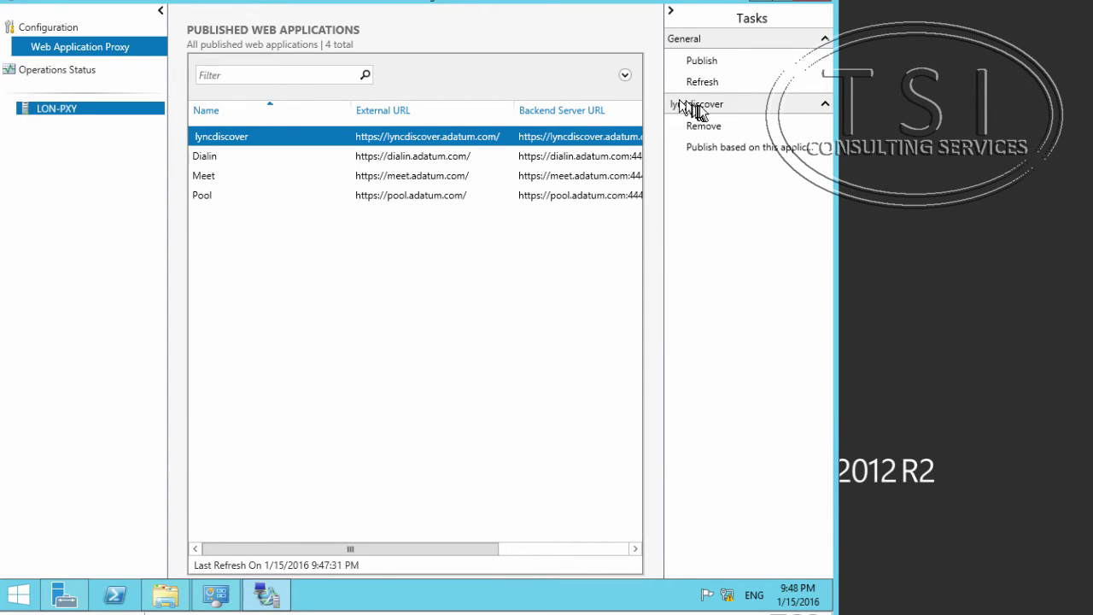
{"action": "left_click", "coordinate": [702, 63]}
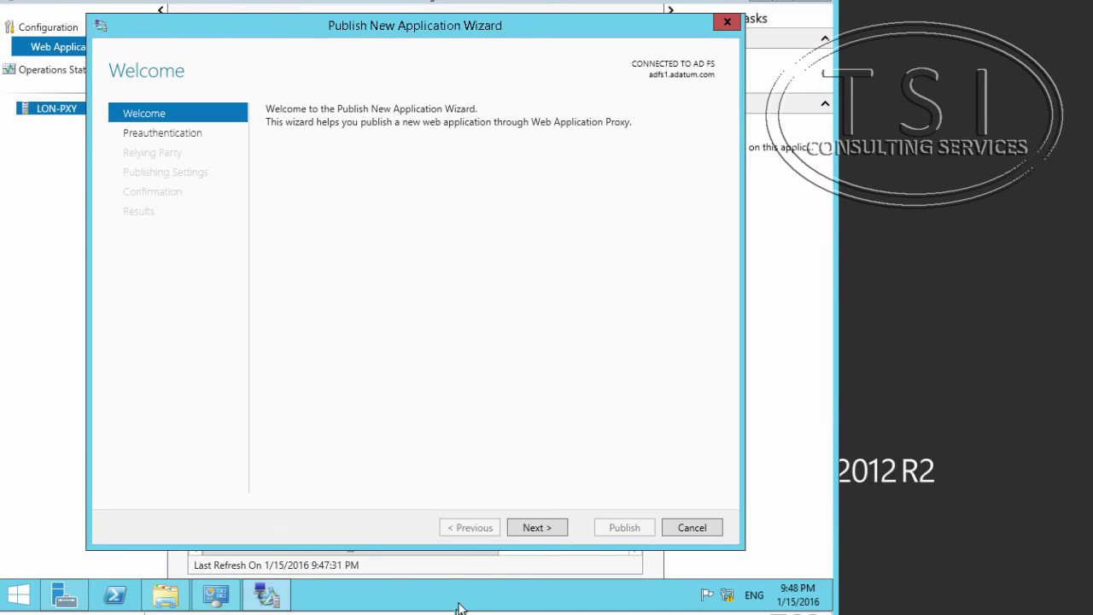
{"action": "left_click", "coordinate": [537, 528]}
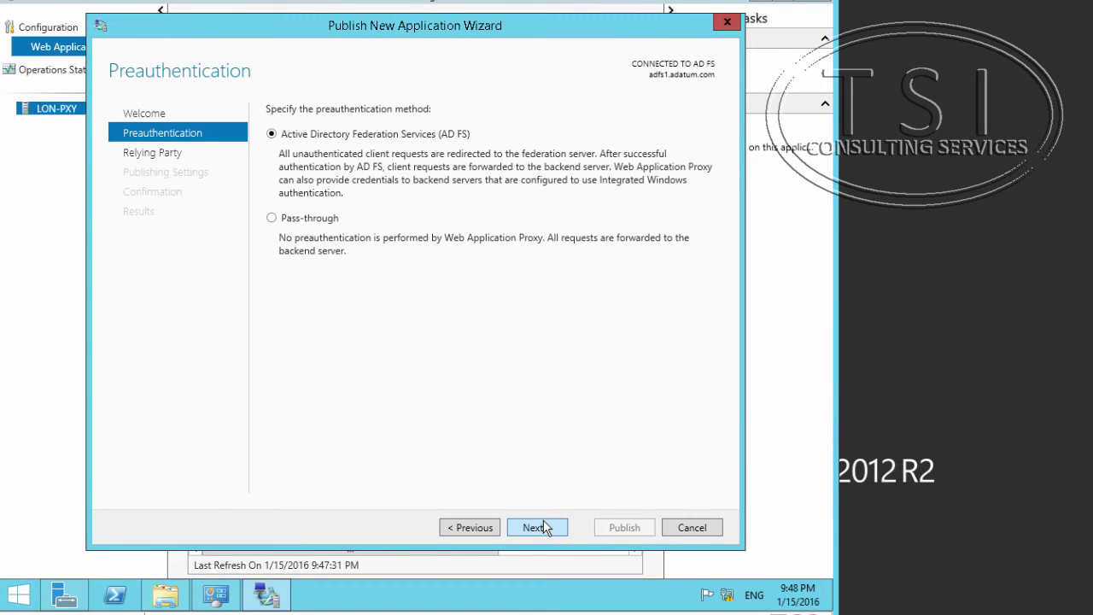
{"action": "left_click", "coordinate": [322, 219]}
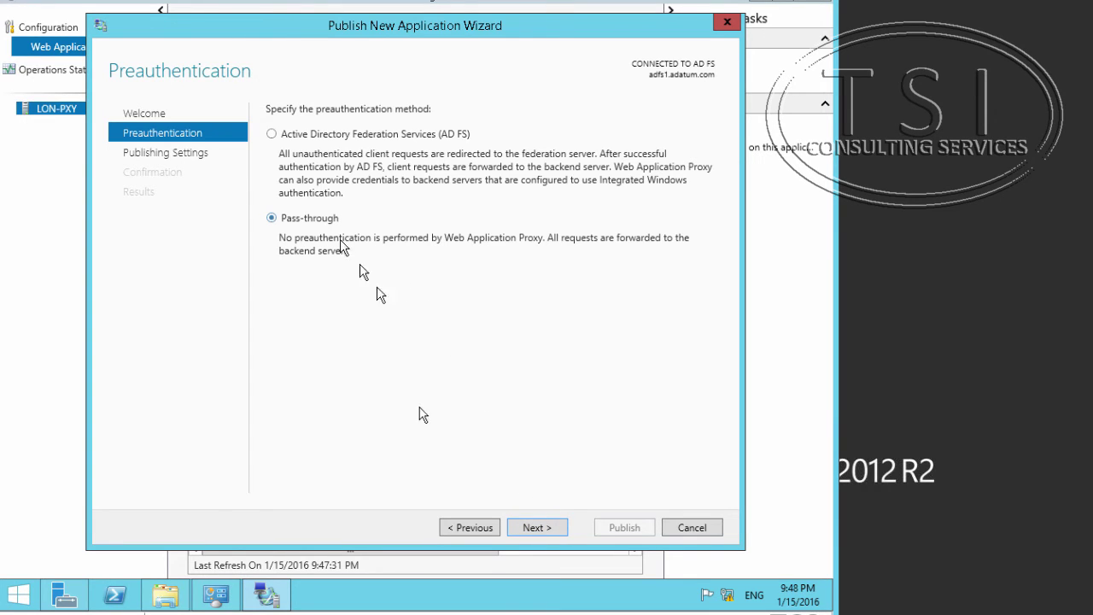
{"action": "left_click", "coordinate": [536, 529]}
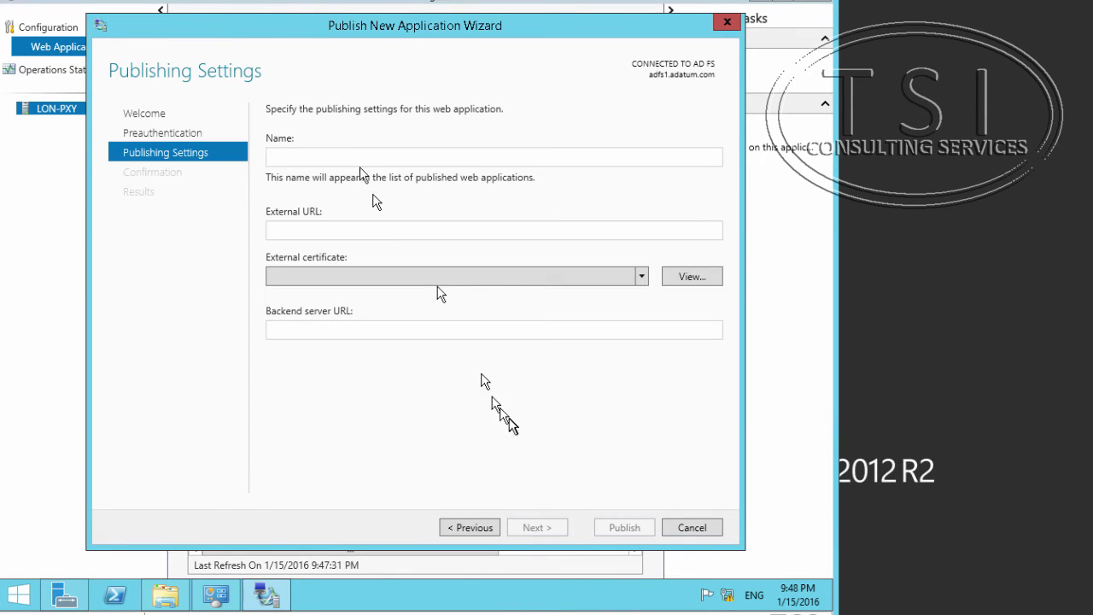
{"action": "left_click", "coordinate": [361, 156]}
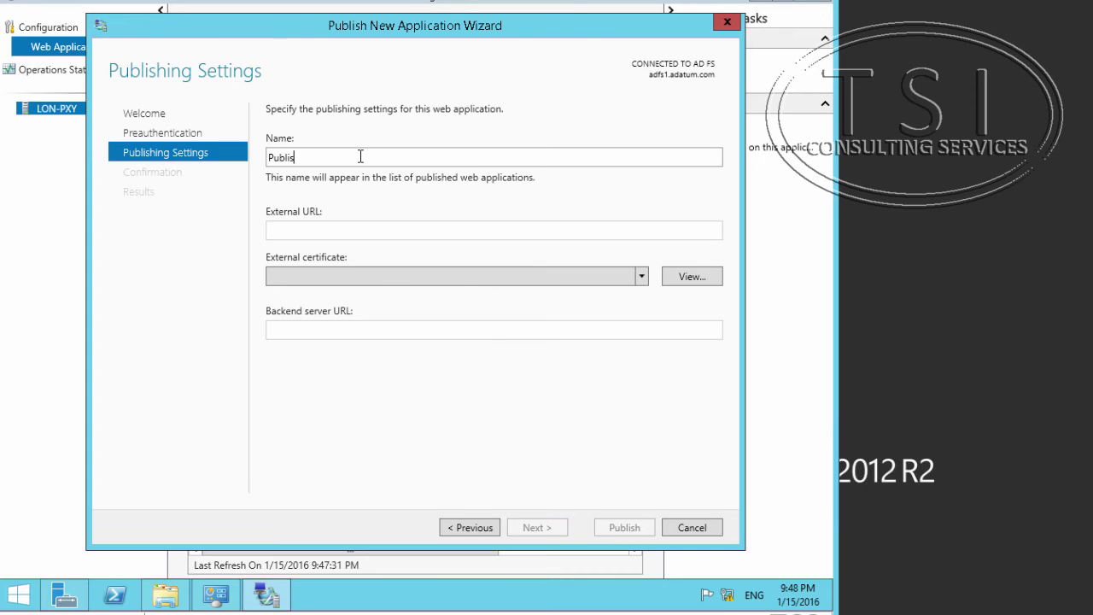
{"action": "left_click", "coordinate": [351, 231]}
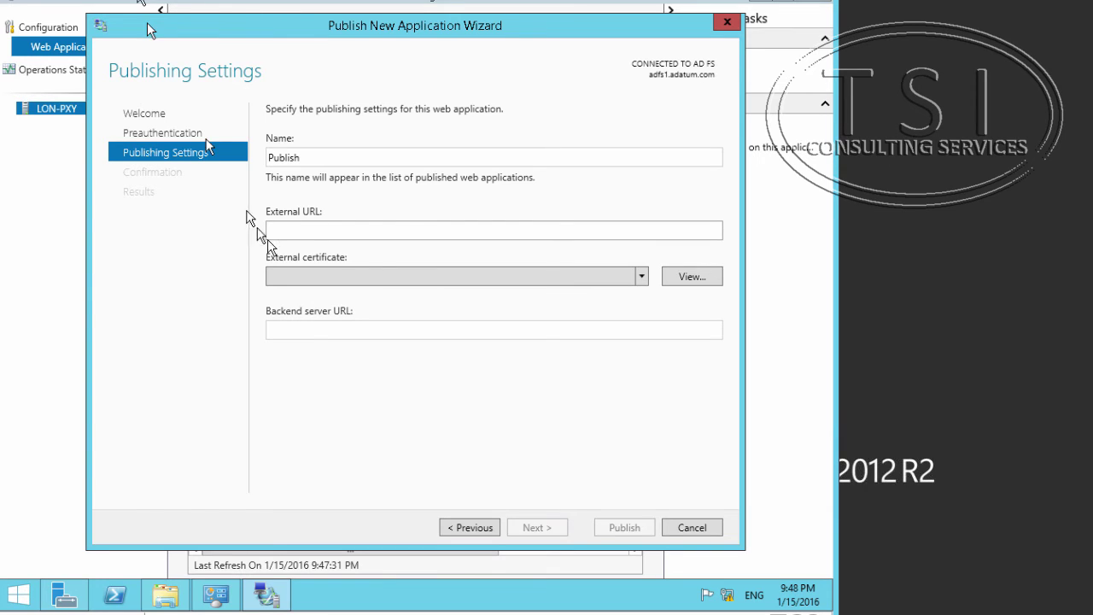
{"action": "type", "text": "https://lyncdiscover.adatum.com"}
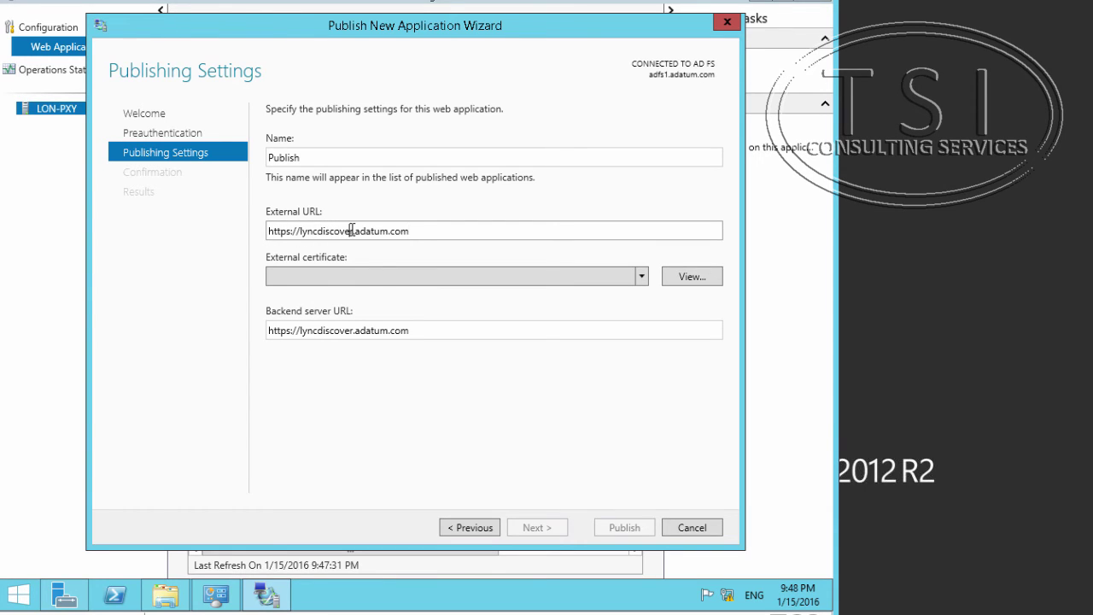
{"action": "key", "text": "BackSpace"}
{"action": "key", "text": "BackSpace"}
{"action": "key", "text": "BackSpace"}
{"action": "key", "text": "BackSpace"}
{"action": "key", "text": "BackSpace"}
{"action": "key", "text": "BackSpace"}
{"action": "key", "text": "BackSpace"}
{"action": "key", "text": "BackSpace"}
{"action": "key", "text": "BackSpace"}
{"action": "key", "text": "BackSpace"}
{"action": "key", "text": "BackSpace"}
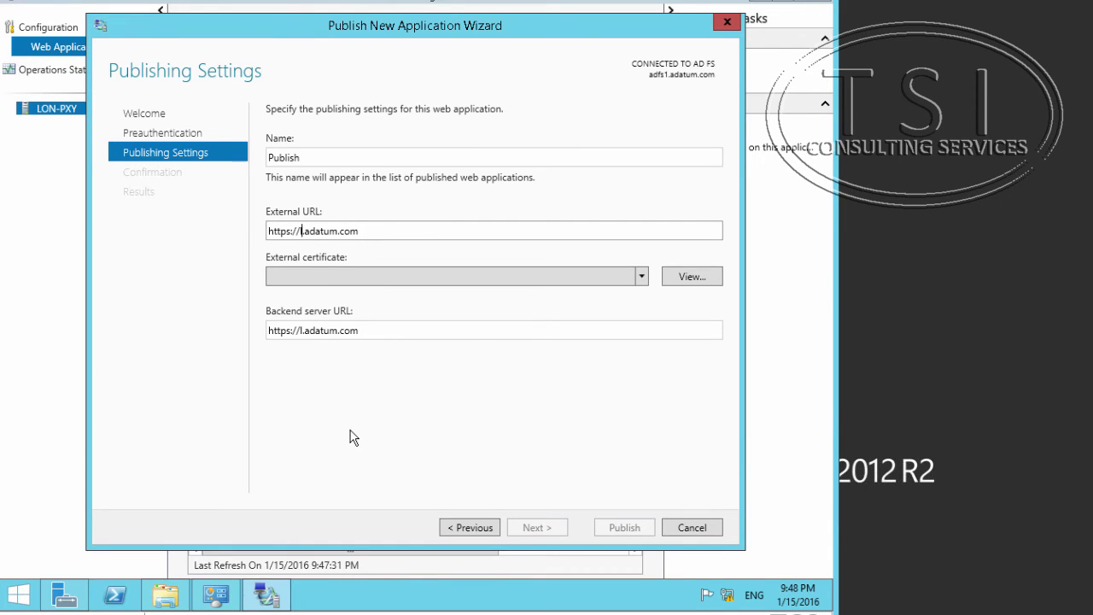
{"action": "key", "text": "BackSpace"}
{"action": "type", "text": "Publis"}
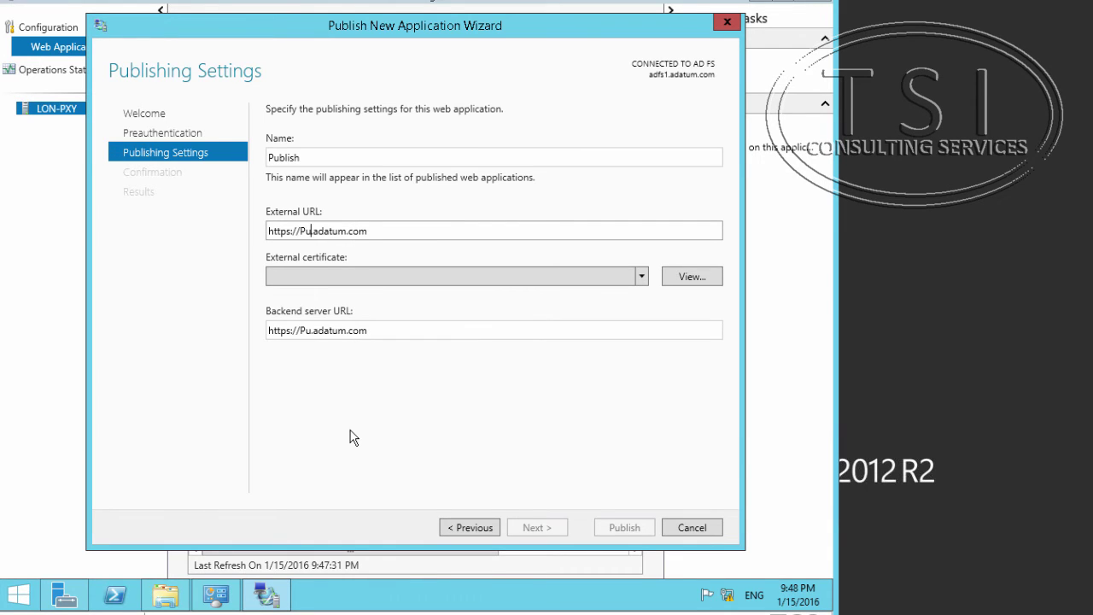
{"action": "type", "text": "h"}
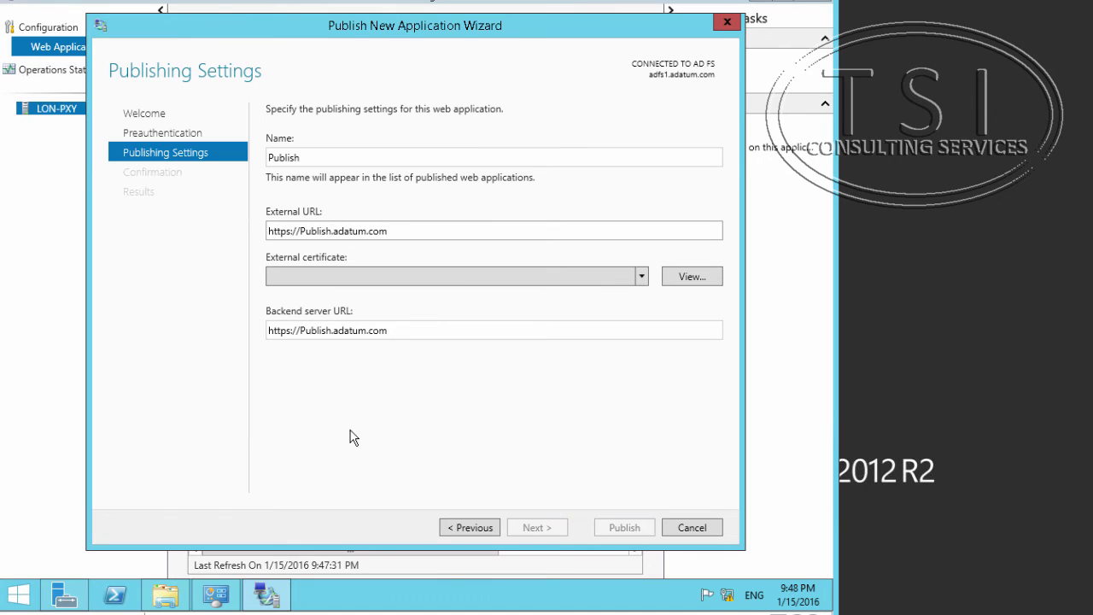
Select the sip.adatum.com certificate, review the backend URL, and publish the Publish application.
{"action": "left_click", "coordinate": [435, 275]}
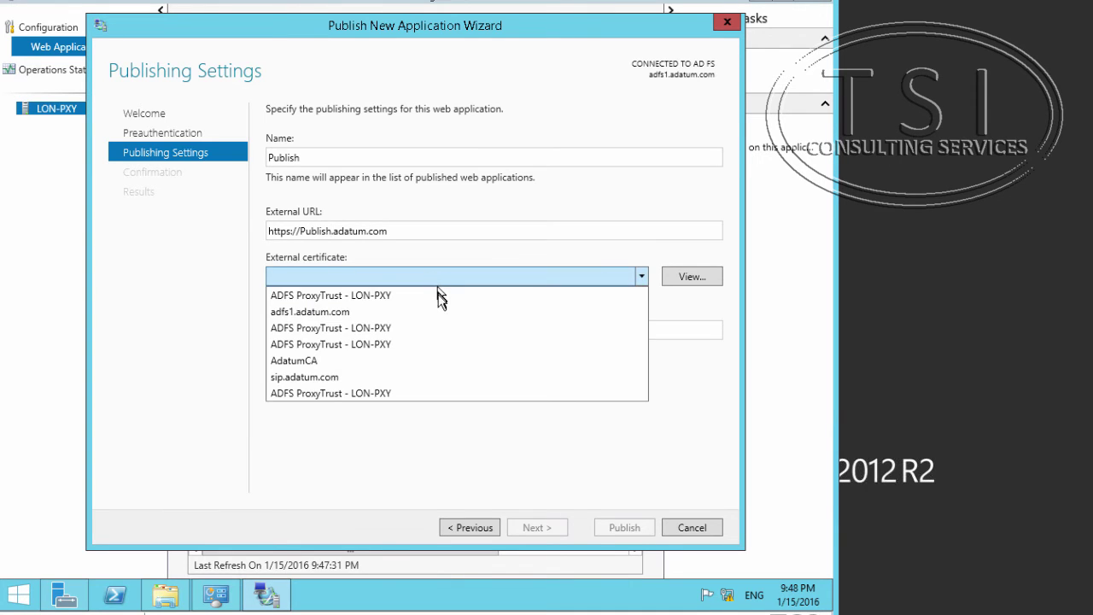
{"action": "left_click", "coordinate": [415, 376]}
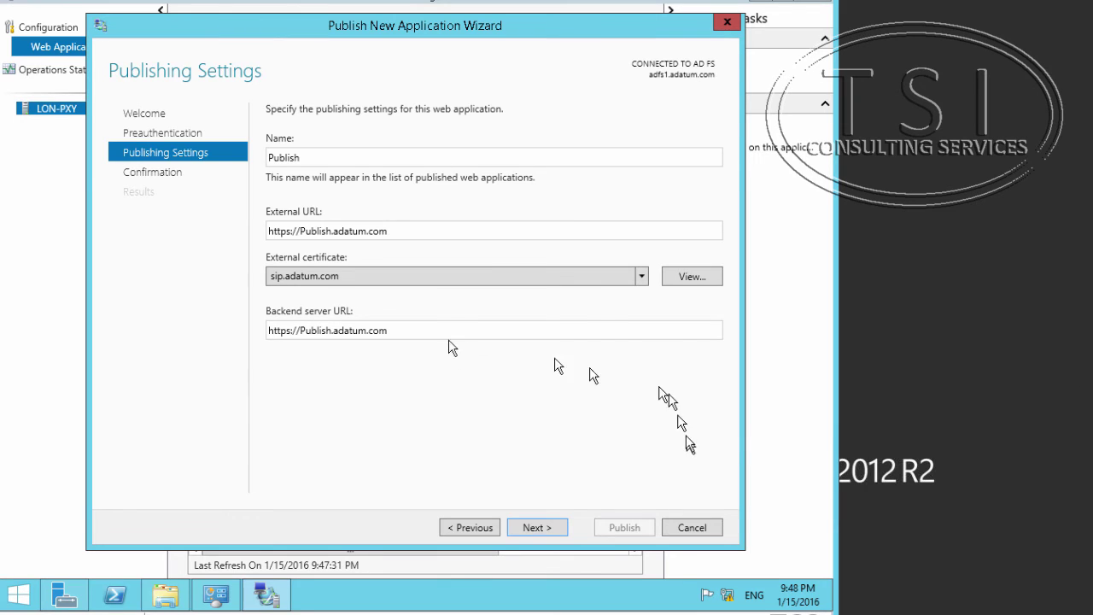
{"action": "left_click", "coordinate": [468, 329]}
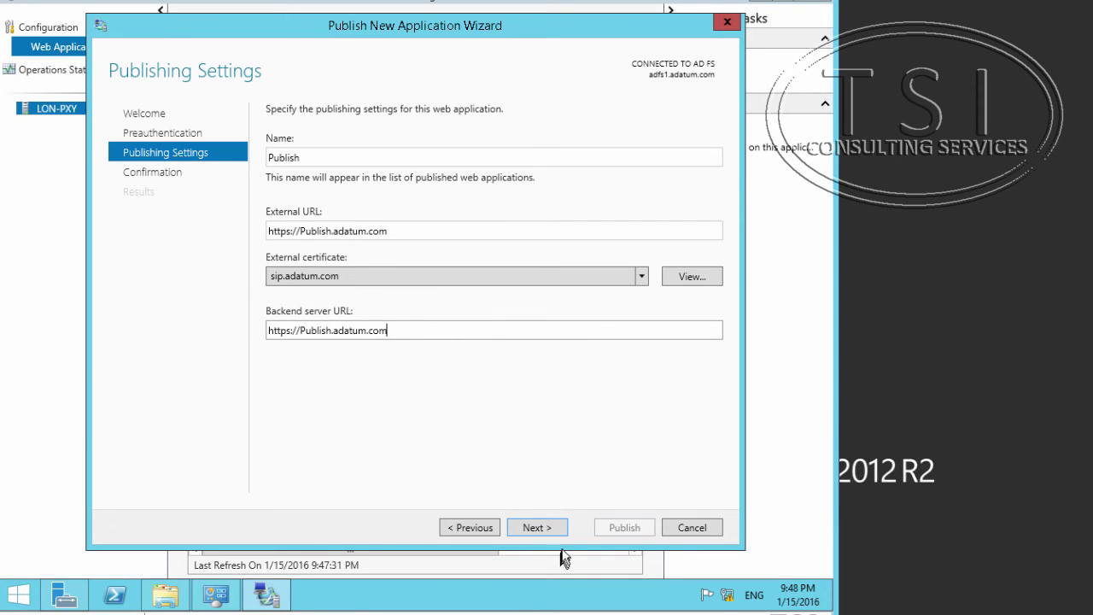
{"action": "left_click", "coordinate": [536, 528]}
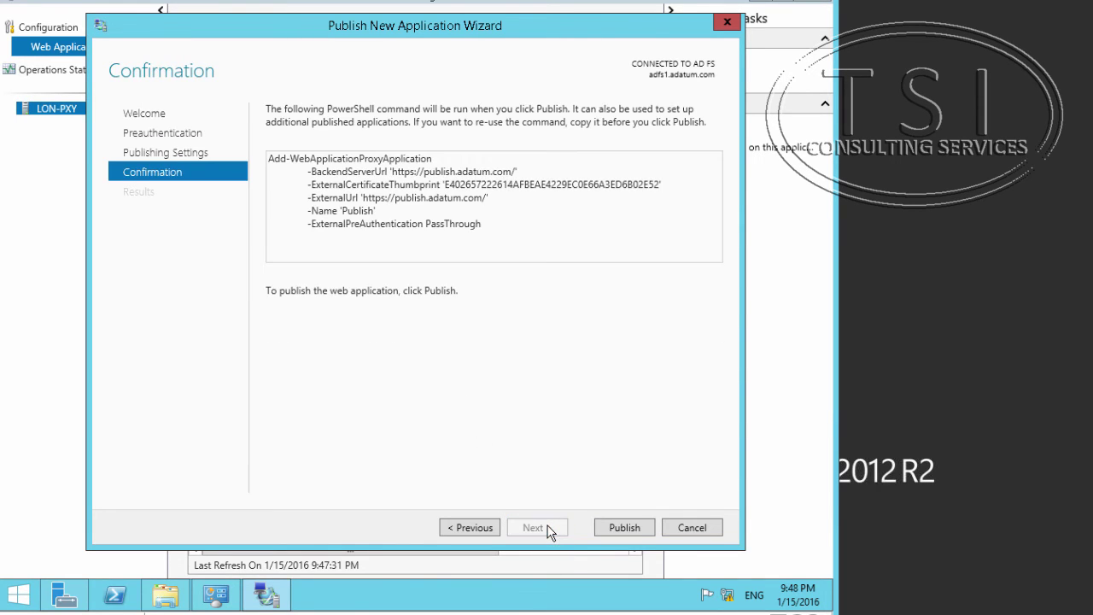
{"action": "left_click", "coordinate": [636, 531]}
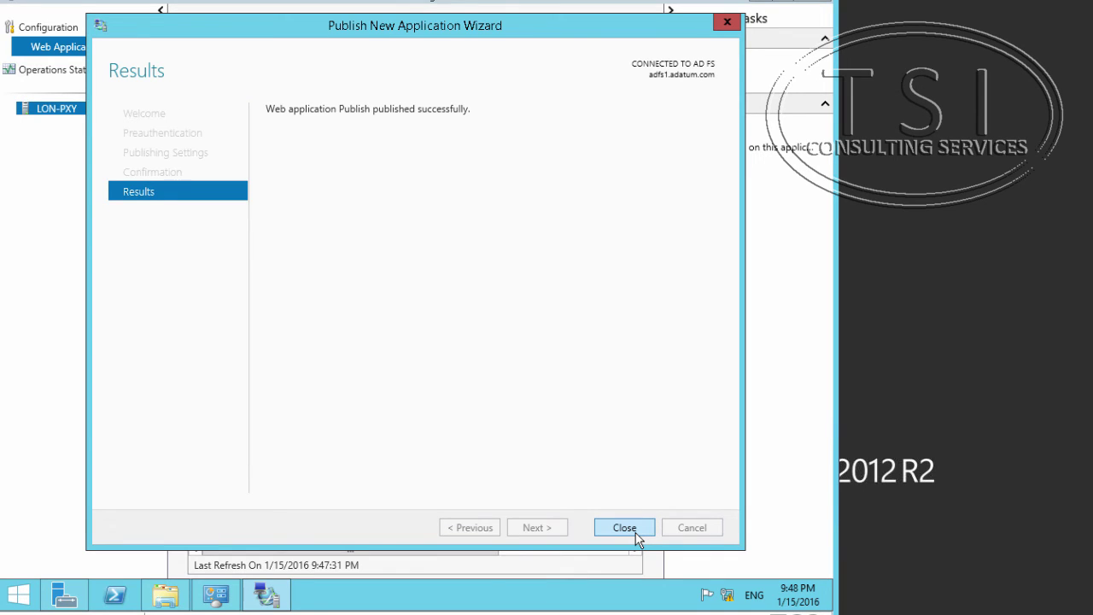
{"action": "left_click", "coordinate": [636, 533]}
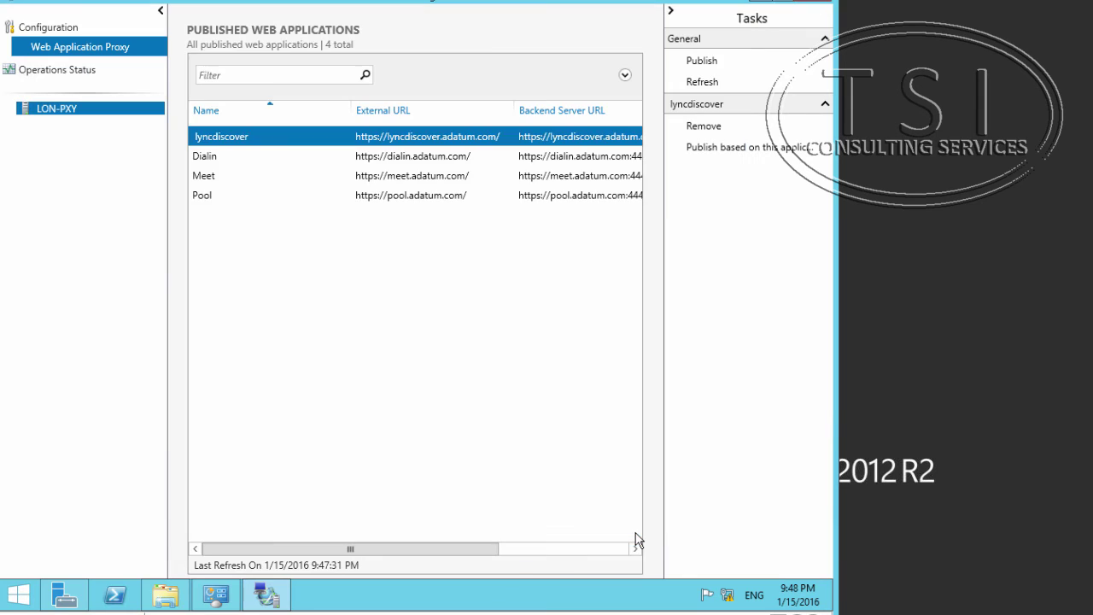
{"action": "left_click", "coordinate": [166, 595]}
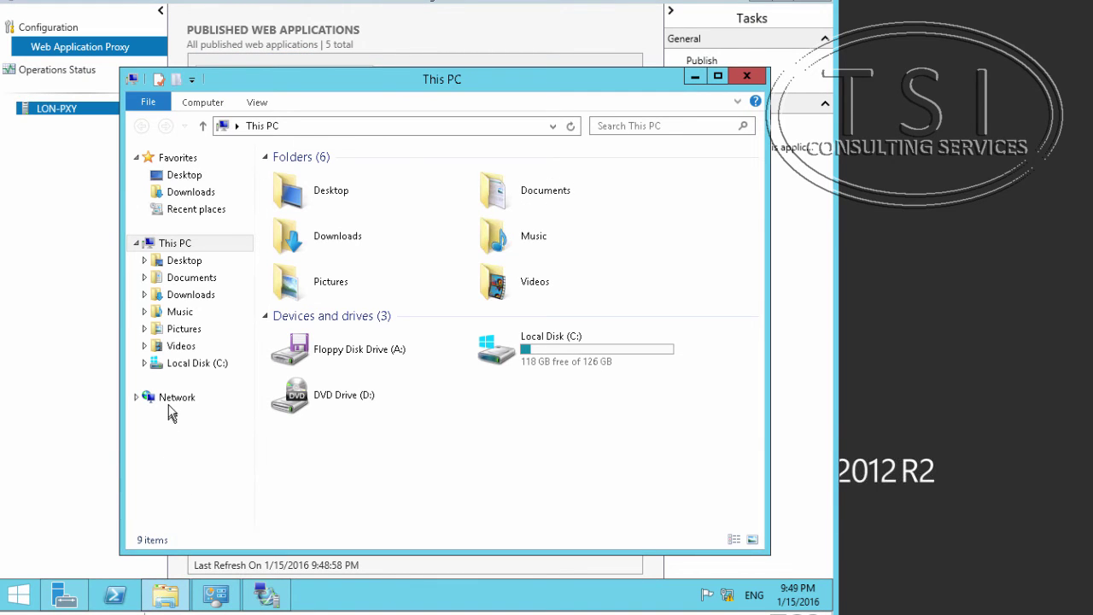
Open Network Connections from Local Server and inspect the Perimeter adapter's actions without changing anything.
{"action": "left_click", "coordinate": [70, 592]}
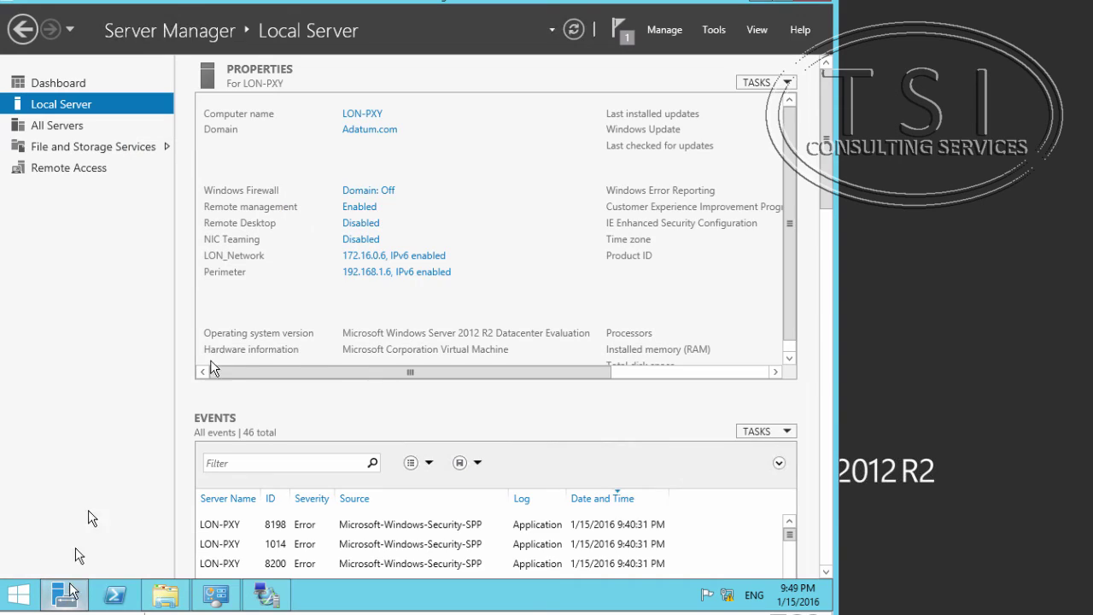
{"action": "left_click", "coordinate": [386, 274]}
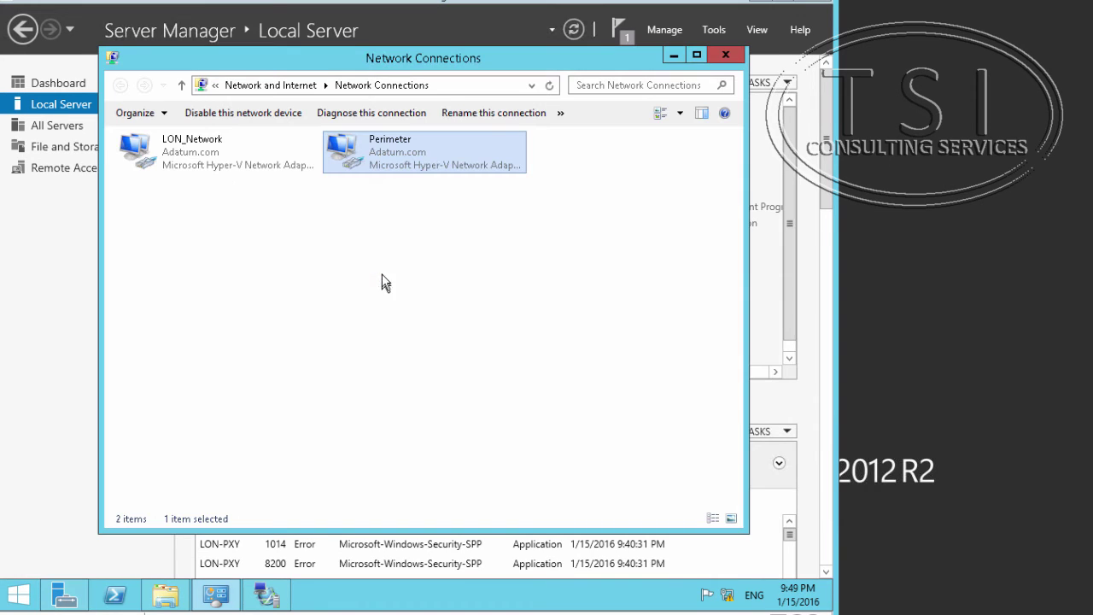
{"action": "right_click", "coordinate": [420, 157]}
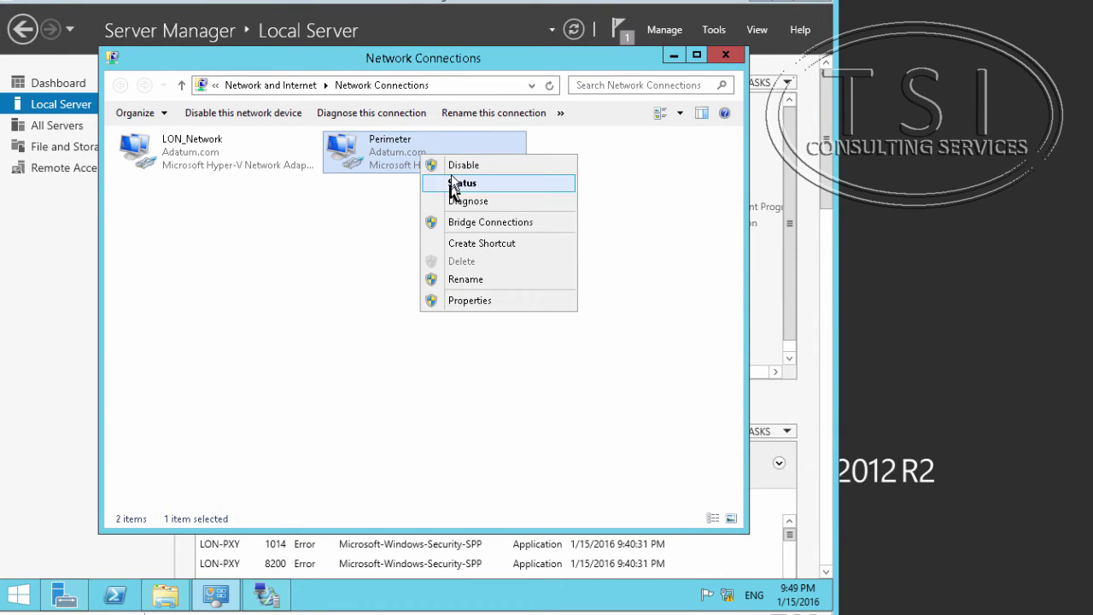
{"action": "left_click", "coordinate": [309, 362]}
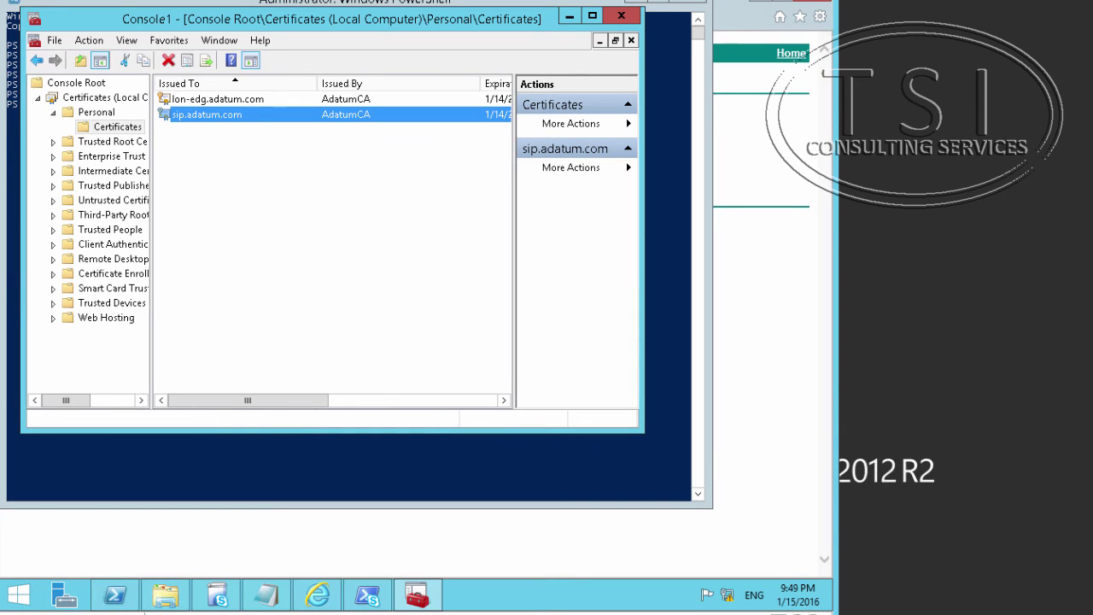
{"action": "mouse_move", "coordinate": [828, 3]}
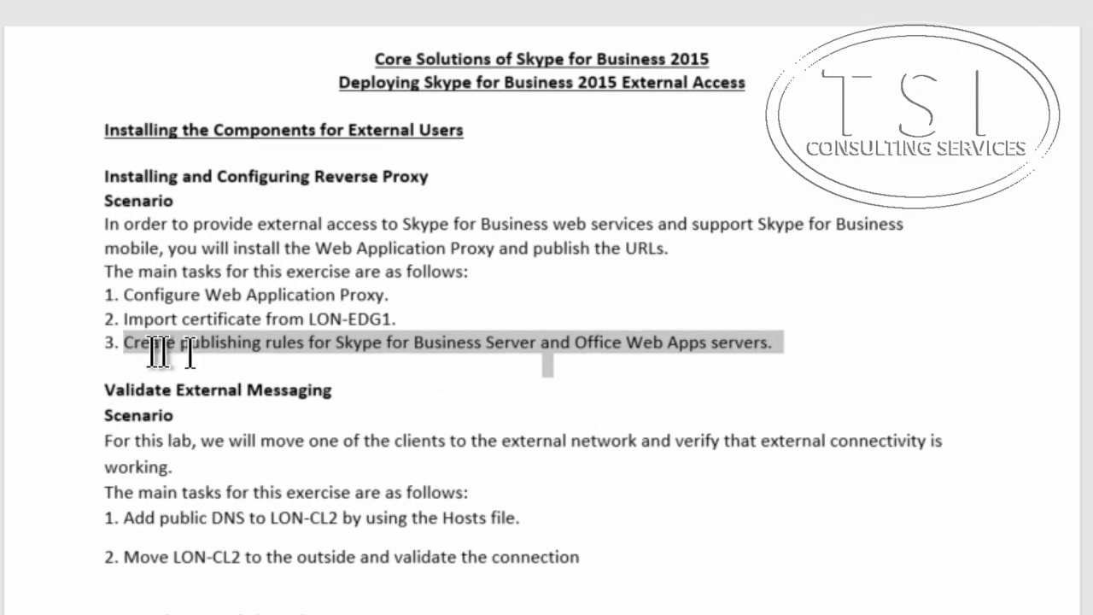
{"action": "left_click_drag", "start_coordinate": [115, 343], "coordinate": [850, 345]}
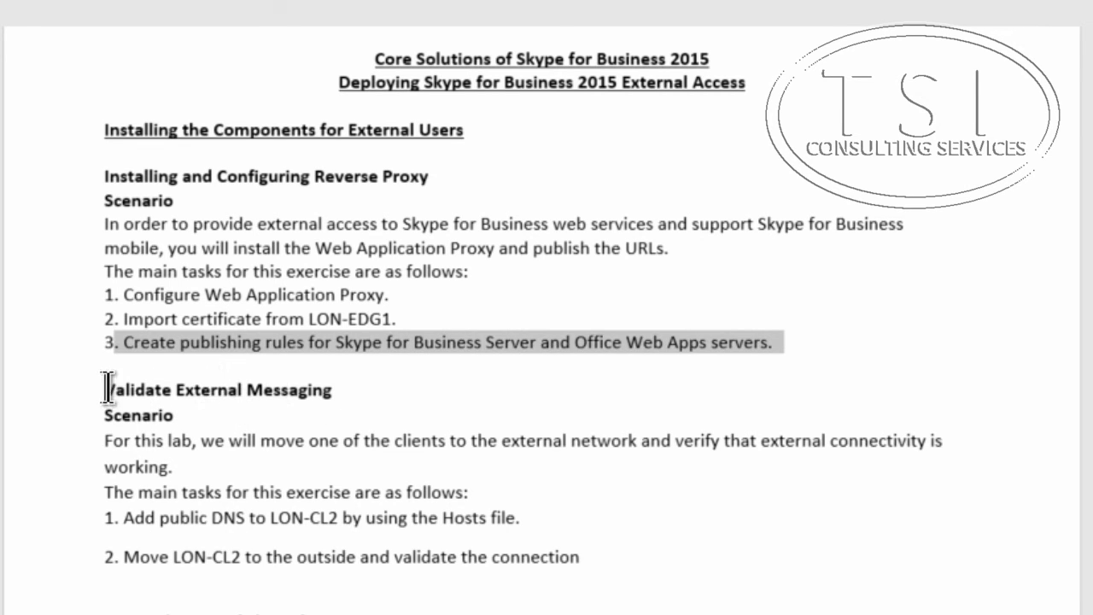
{"action": "left_click_drag", "start_coordinate": [107, 390], "coordinate": [383, 390]}
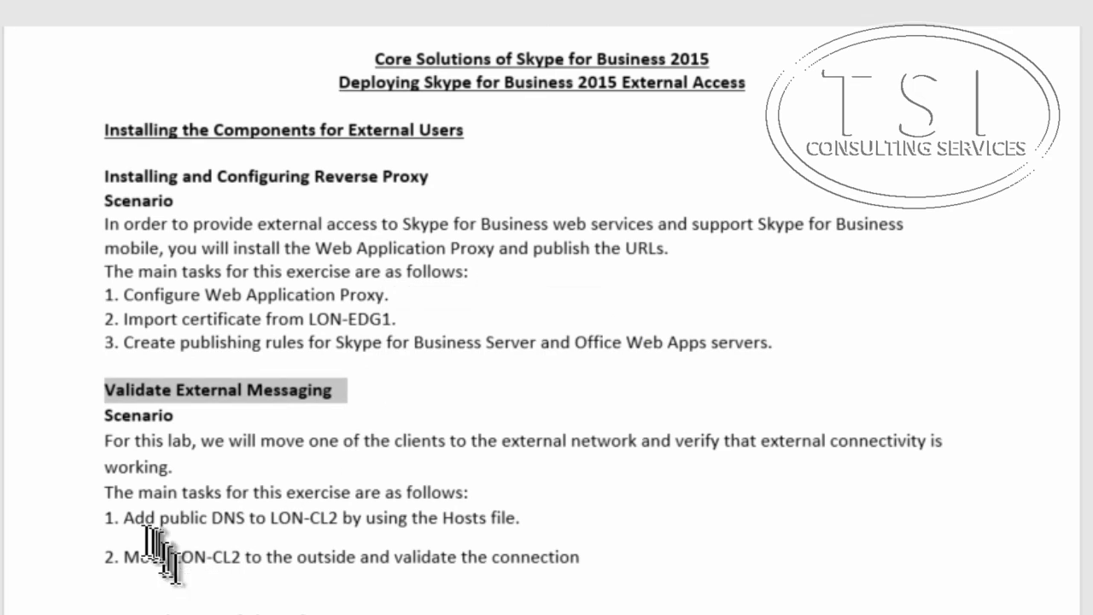
{"action": "left_click_drag", "start_coordinate": [122, 517], "coordinate": [555, 524]}
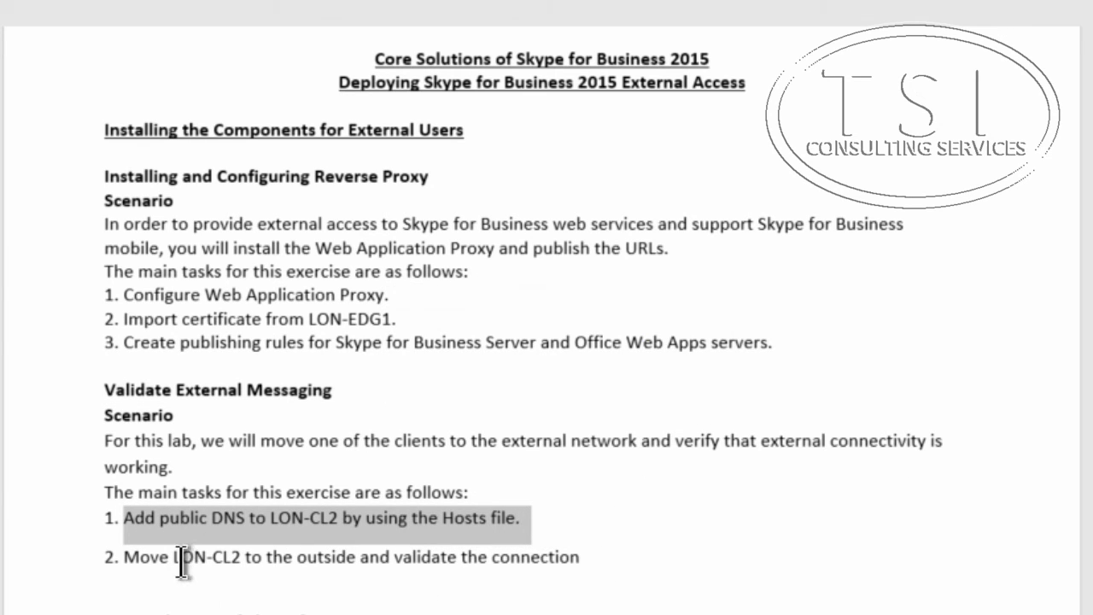
{"action": "left_click_drag", "start_coordinate": [124, 559], "coordinate": [653, 556]}
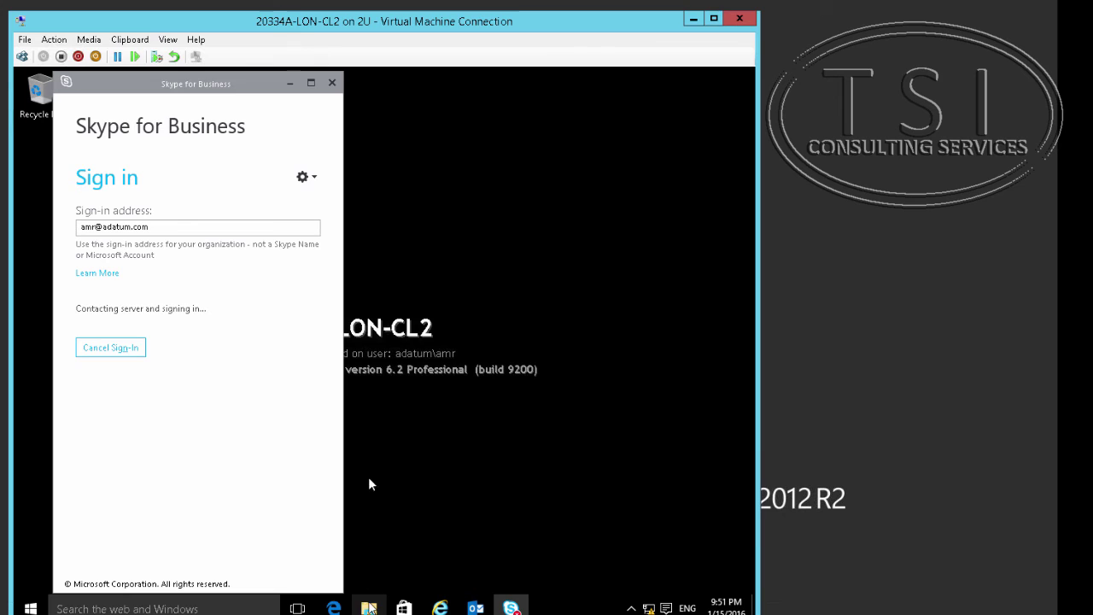
Open File Explorer on LON-CL2 and navigate to C:\Windows\System32\drivers\etc using the clipboard path.
{"action": "double_click", "coordinate": [369, 608]}
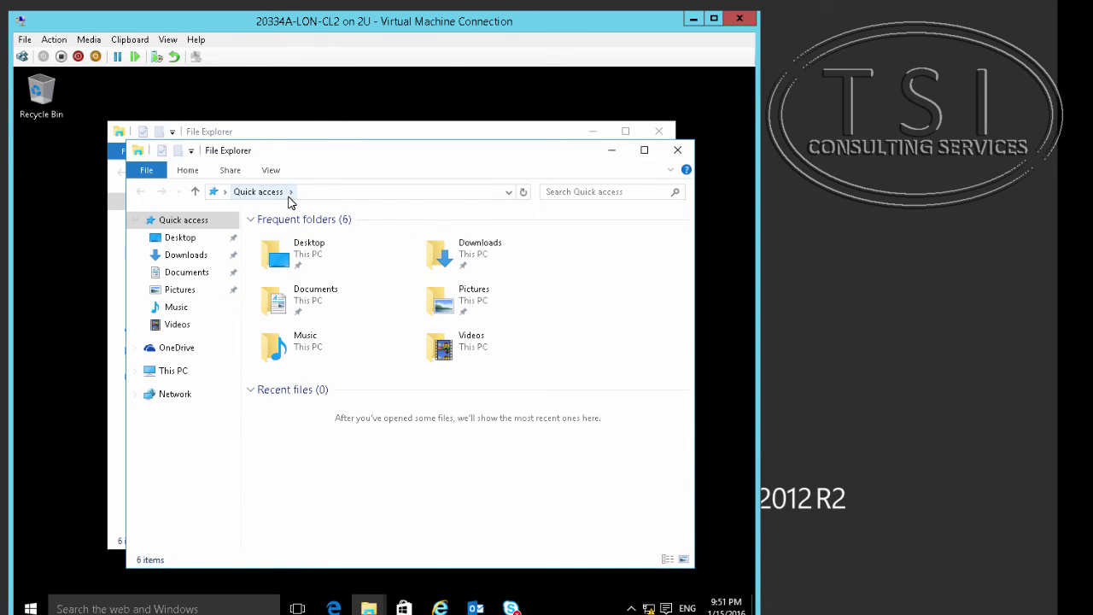
{"action": "right_click", "coordinate": [289, 201]}
{"action": "left_click", "coordinate": [317, 237]}
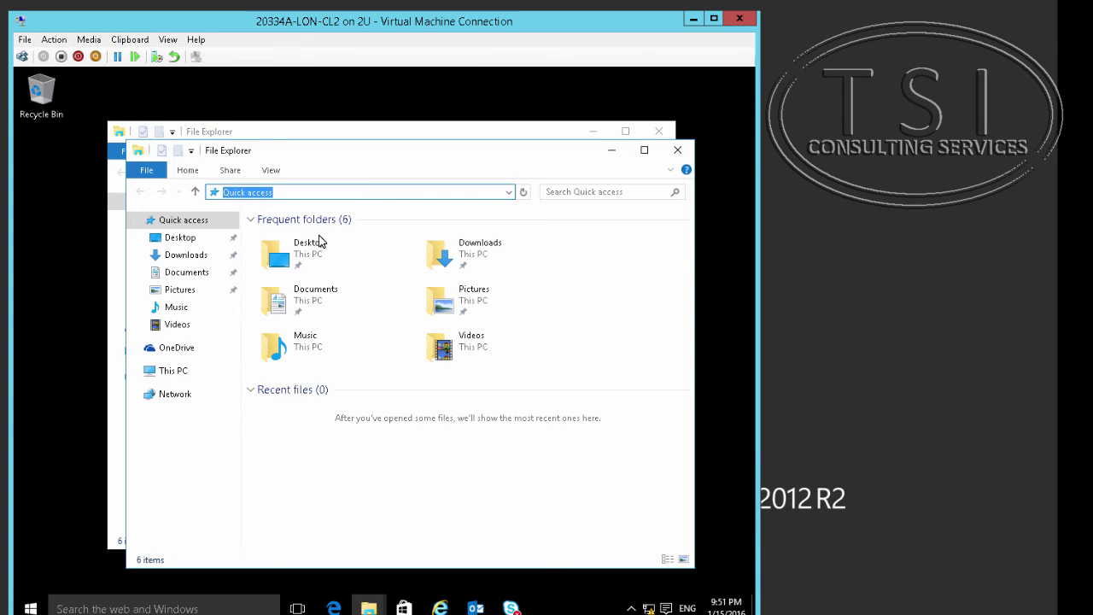
{"action": "type", "text": "c:\\"}
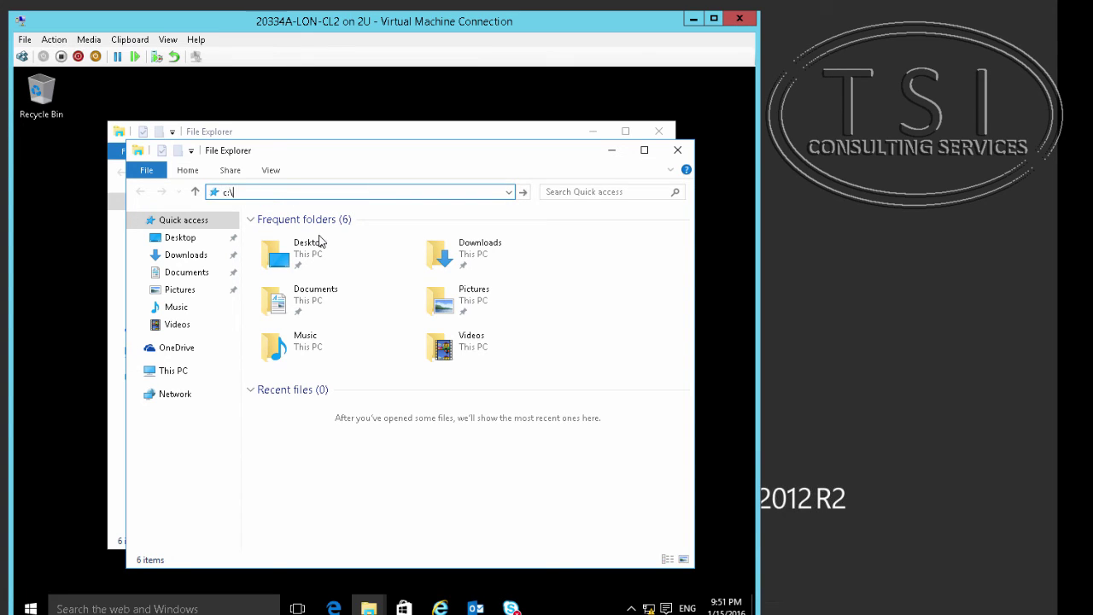
{"action": "type", "text": "windo"}
{"action": "key", "text": "ctrl+e"}
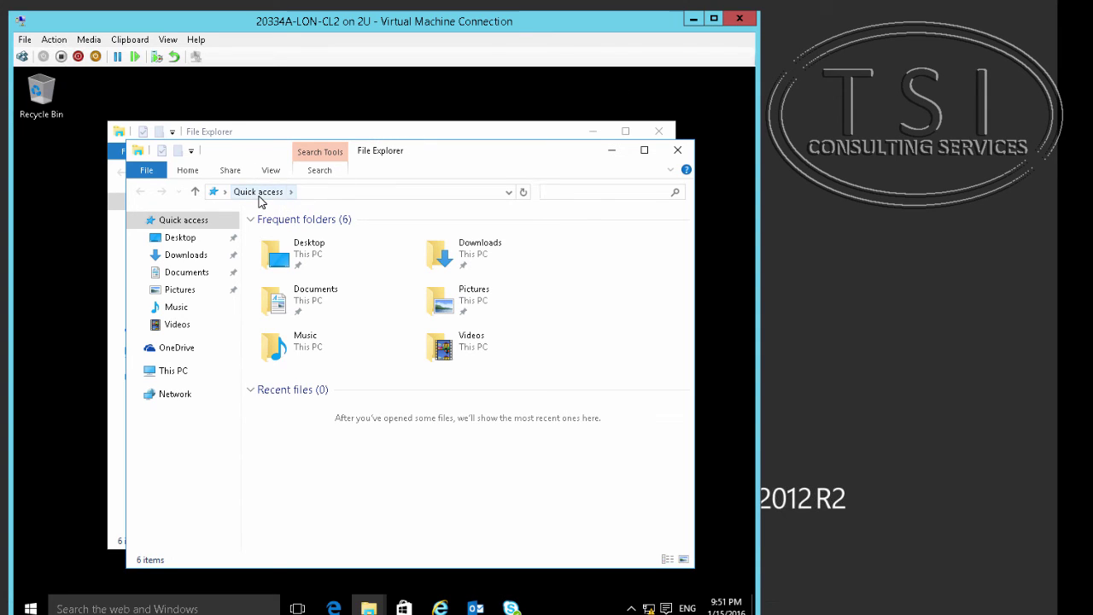
{"action": "right_click", "coordinate": [258, 196]}
{"action": "left_click", "coordinate": [291, 235]}
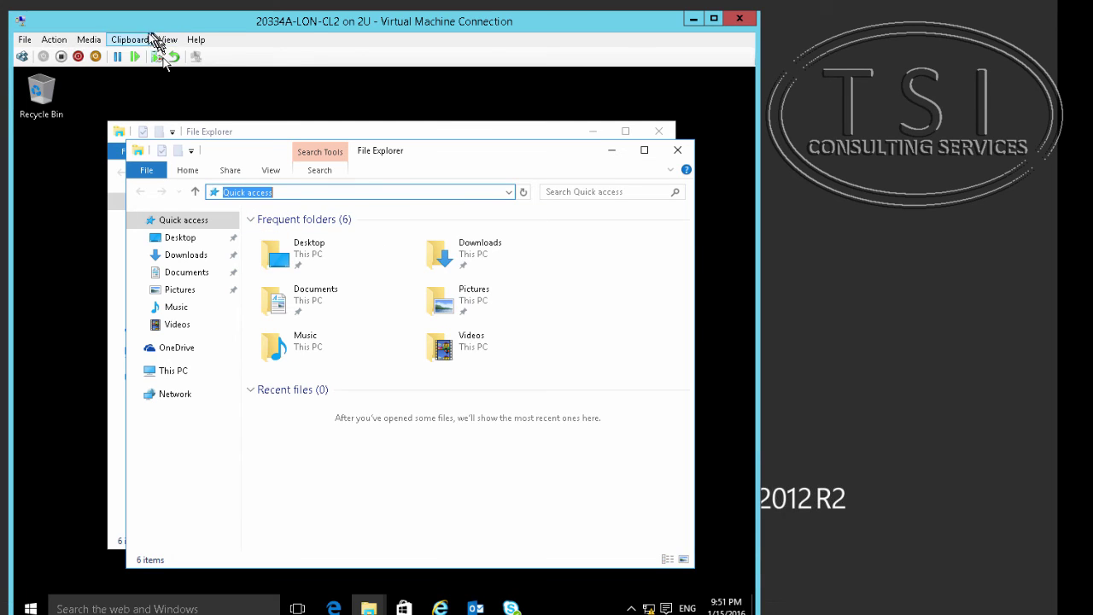
{"action": "left_click", "coordinate": [130, 40]}
{"action": "left_click", "coordinate": [145, 56]}
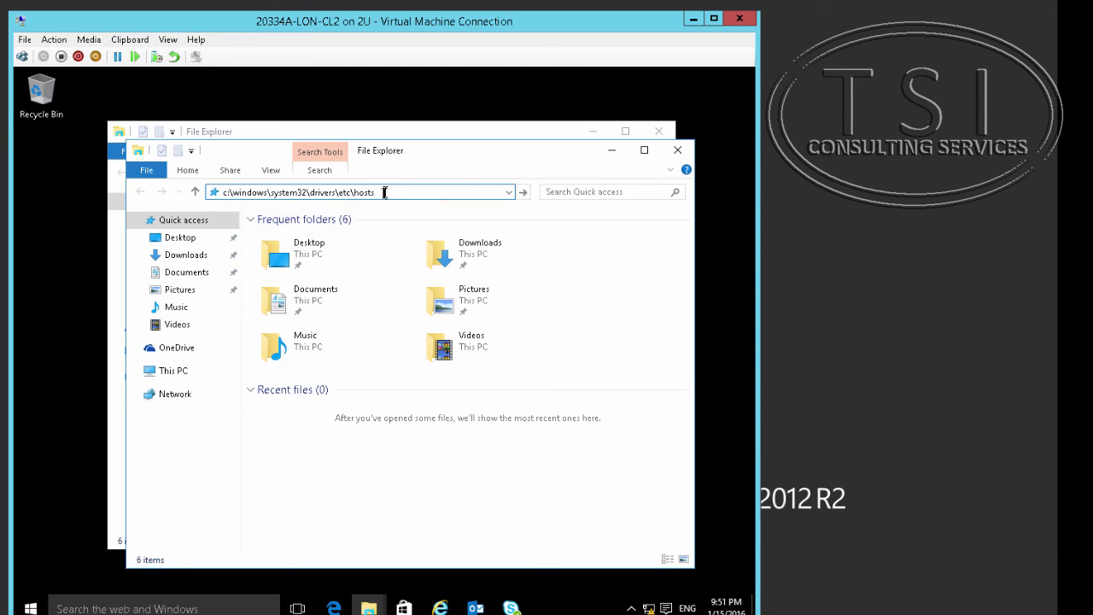
{"action": "key", "text": "BackSpace"}
{"action": "key", "text": "BackSpace"}
{"action": "key", "text": "BackSpace"}
{"action": "key", "text": "BackSpace"}
{"action": "key", "text": "BackSpace"}
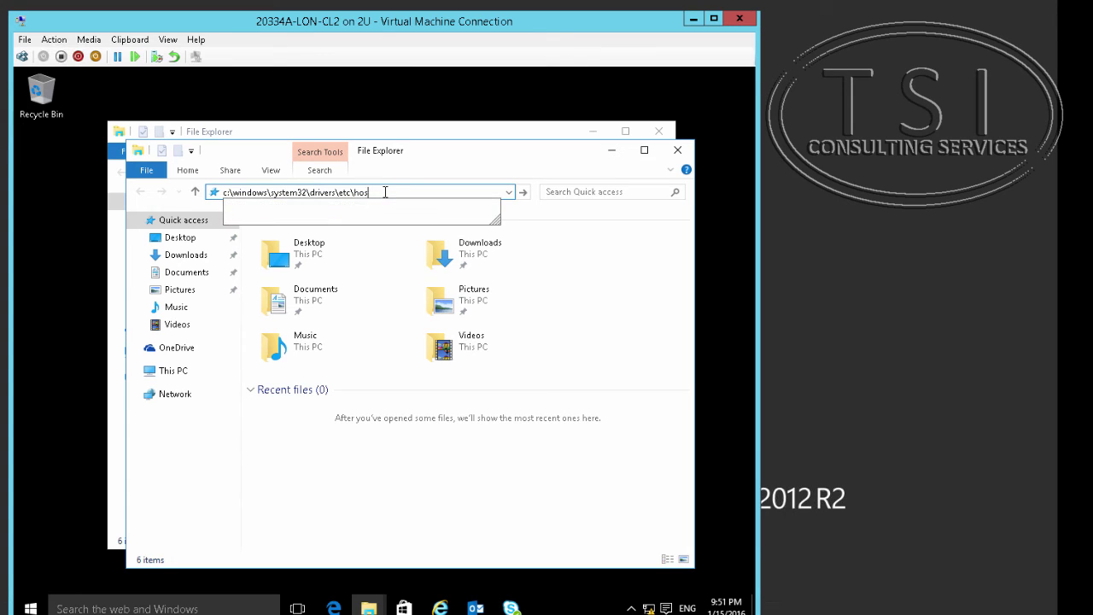
{"action": "key", "text": "Return"}
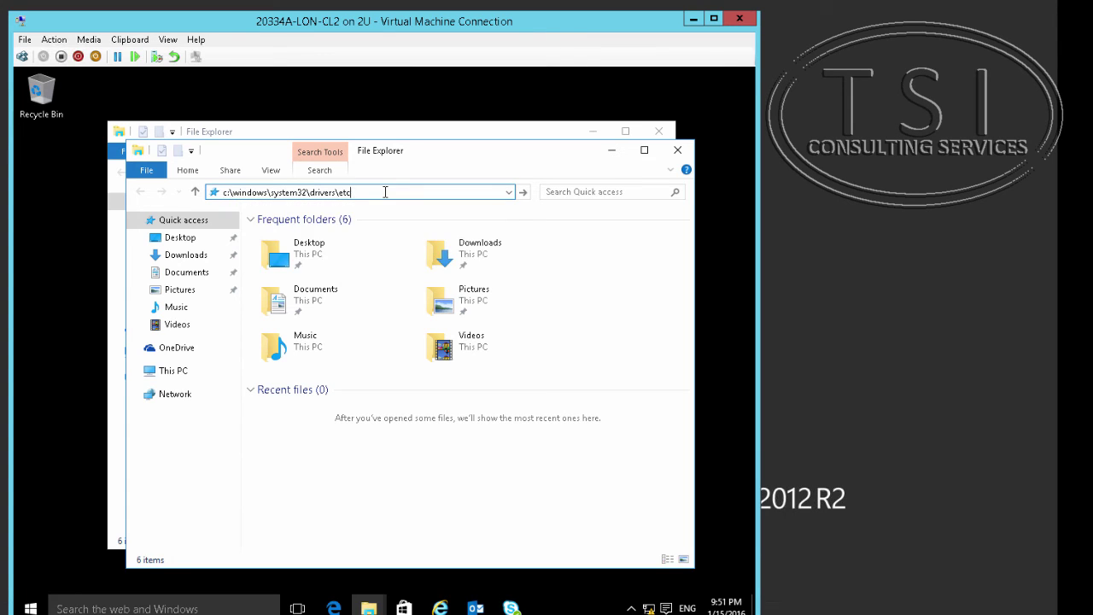
Open the hosts file with Notepad.
{"action": "left_click", "coordinate": [263, 239]}
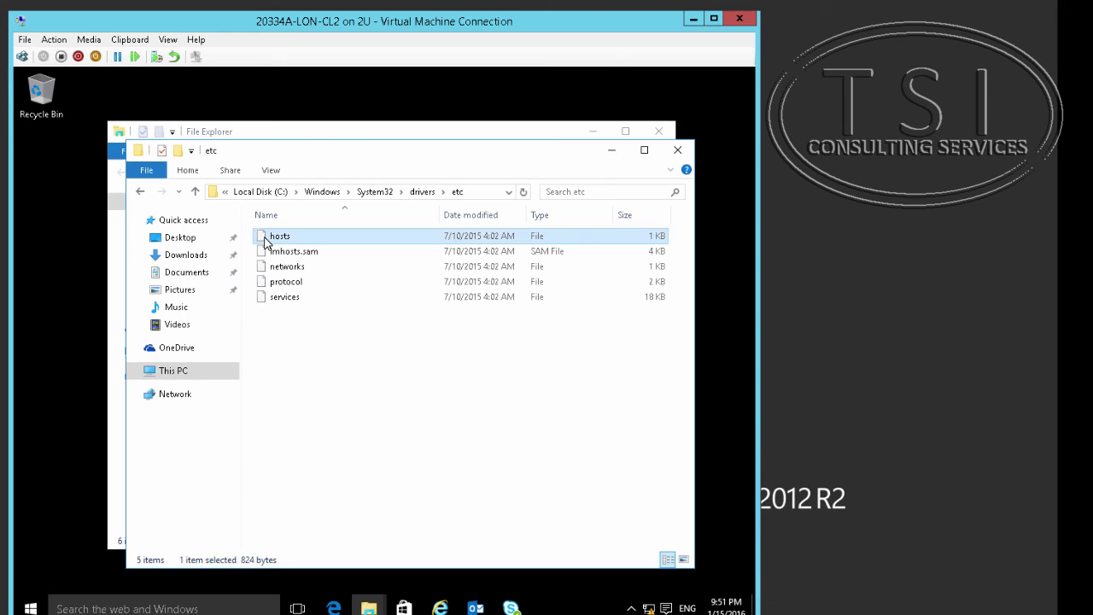
{"action": "right_click", "coordinate": [264, 241]}
{"action": "key", "text": "Escape"}
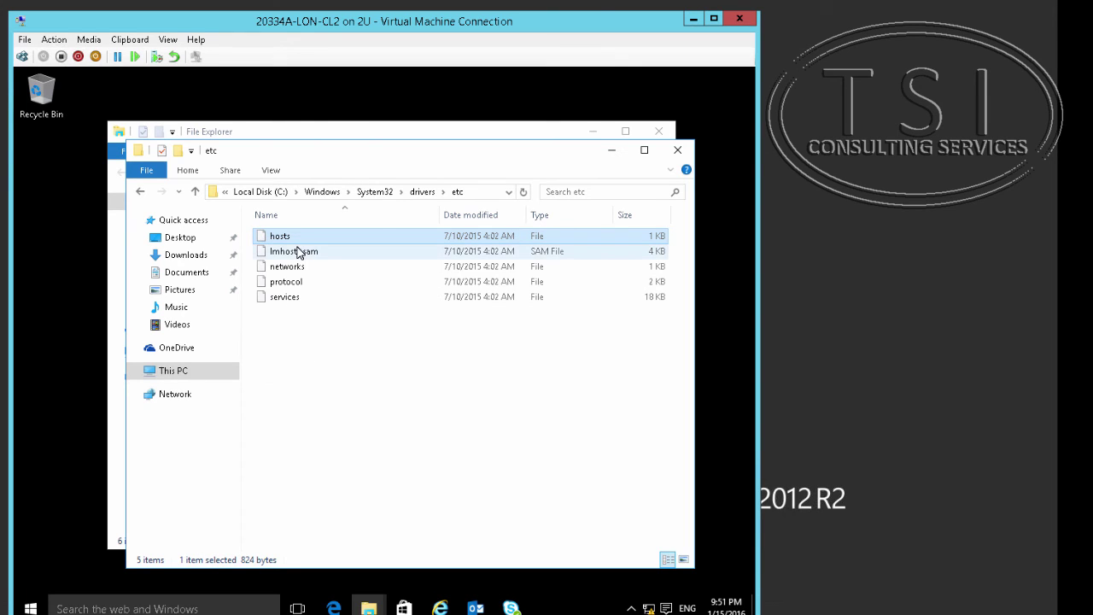
{"action": "key", "text": "Return"}
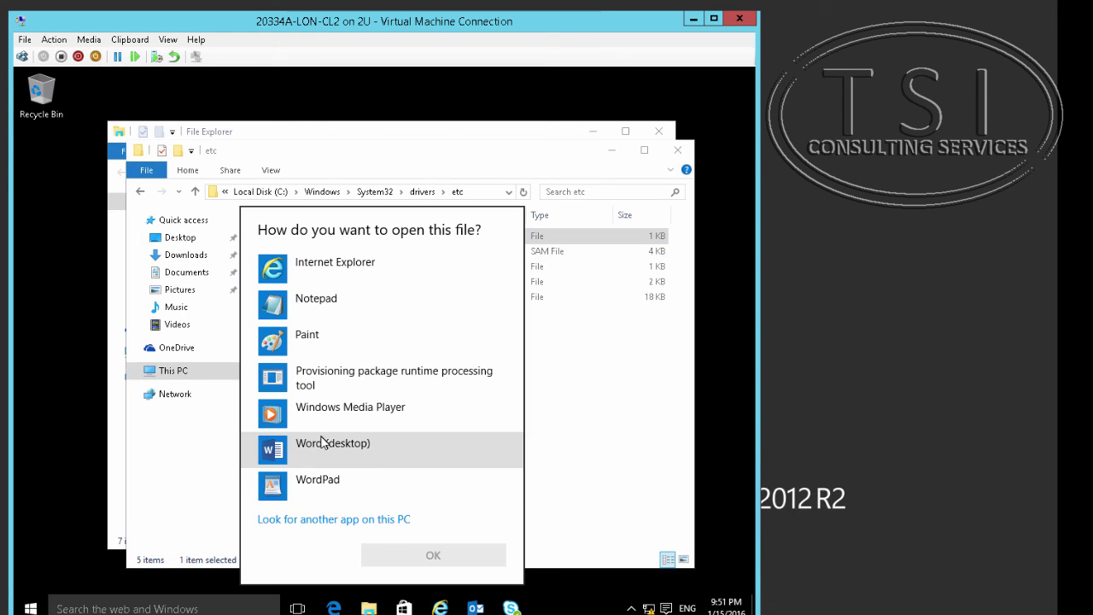
{"action": "left_click", "coordinate": [310, 304]}
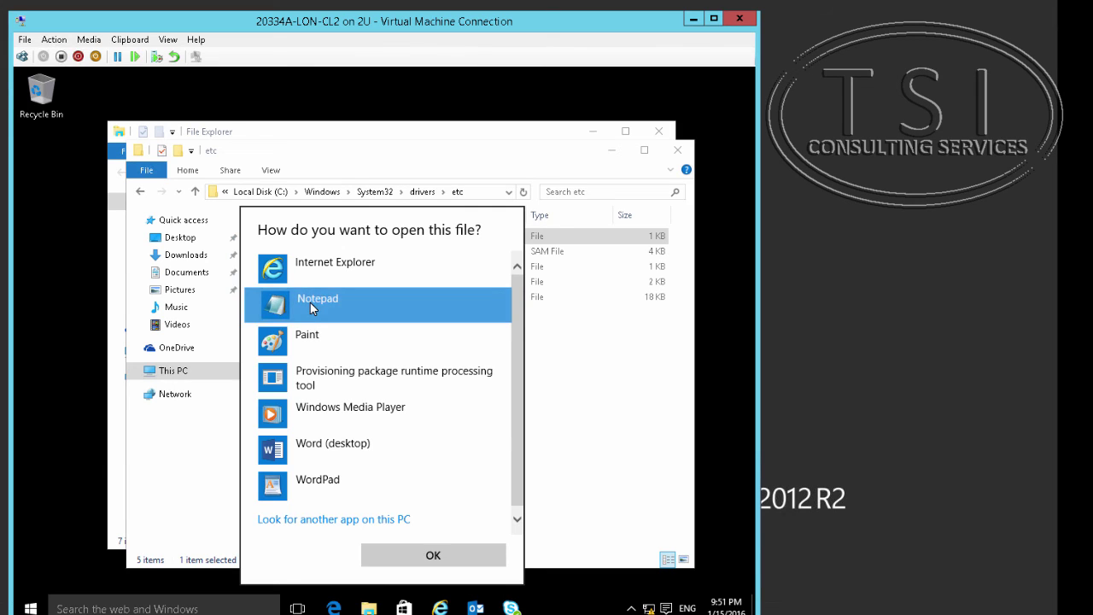
{"action": "double_click", "coordinate": [310, 304]}
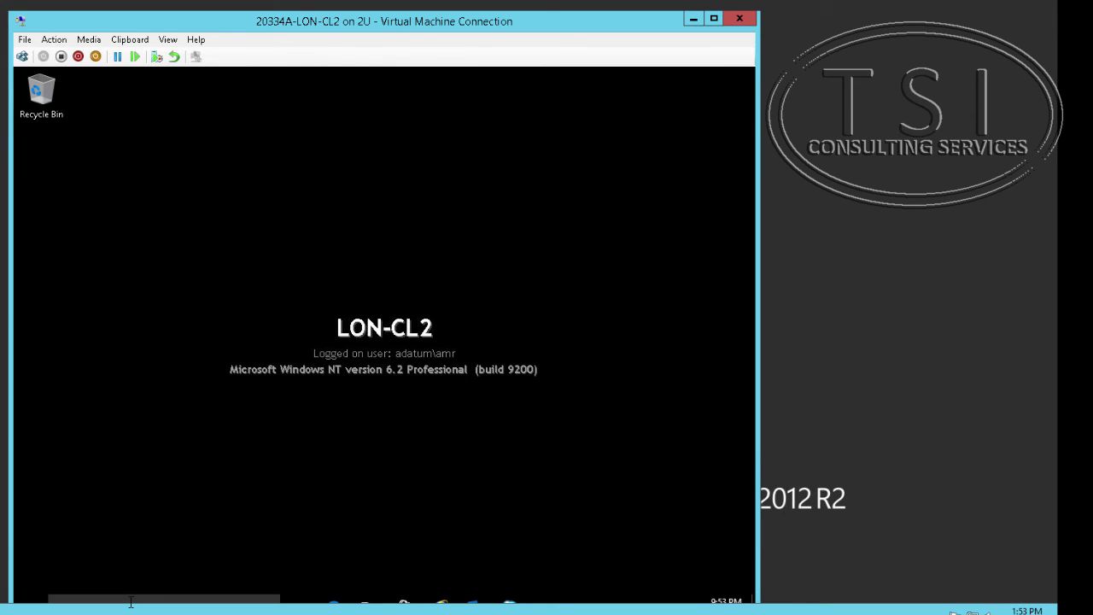
Launch Notepad as administrator.
{"action": "left_click", "coordinate": [131, 602]}
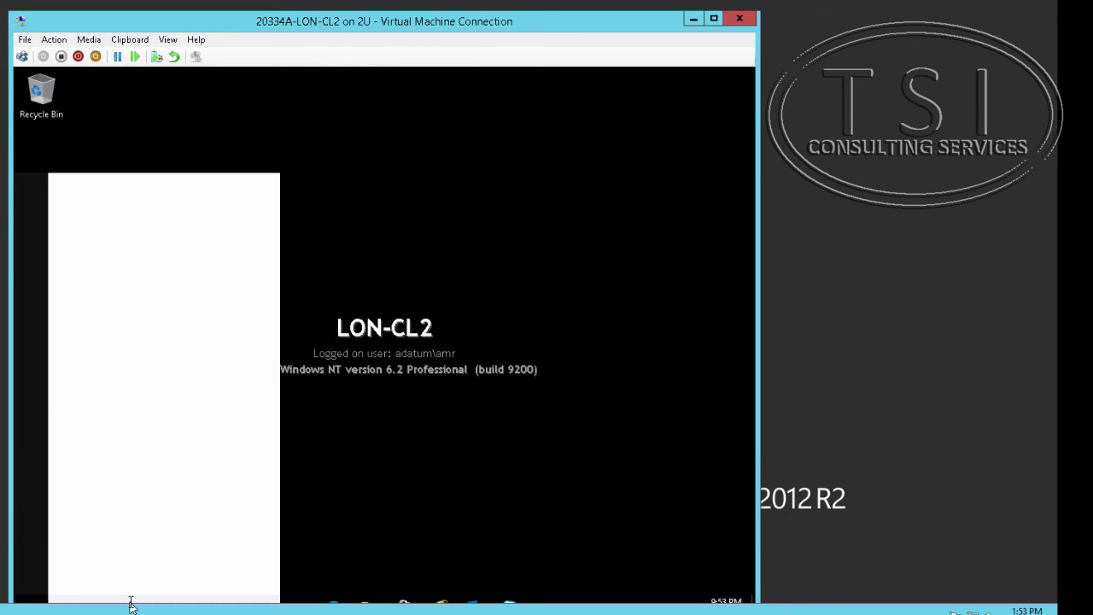
{"action": "type", "text": "notepad"}
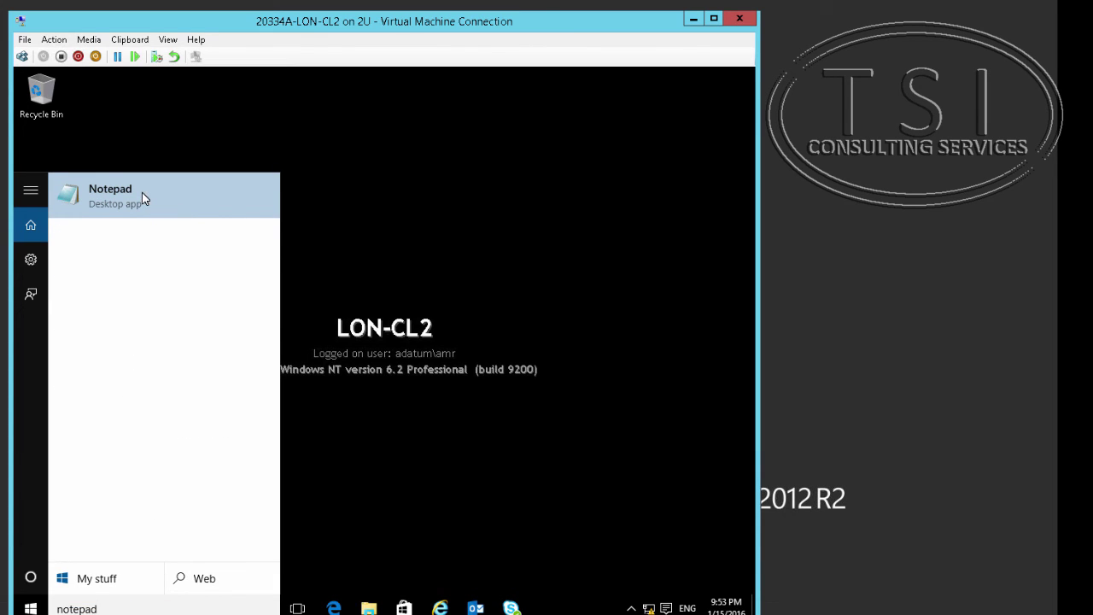
{"action": "right_click", "coordinate": [142, 192]}
{"action": "left_click", "coordinate": [166, 211]}
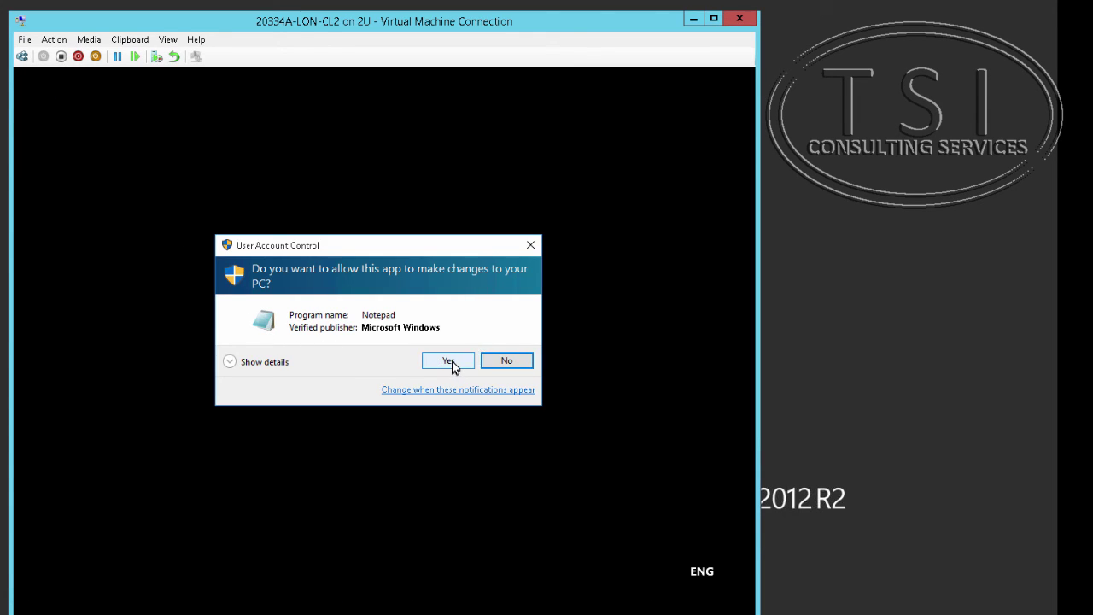
{"action": "left_click", "coordinate": [450, 362]}
Open the hosts file with the All Files filter and select the six adatum entries.
{"action": "left_click", "coordinate": [124, 191]}
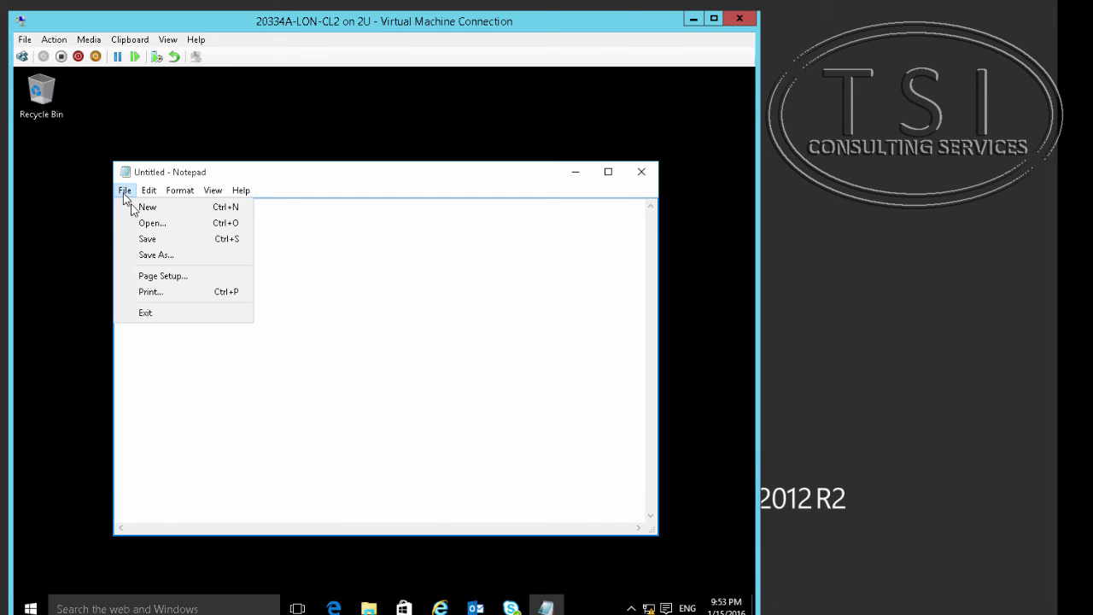
{"action": "left_click", "coordinate": [145, 223]}
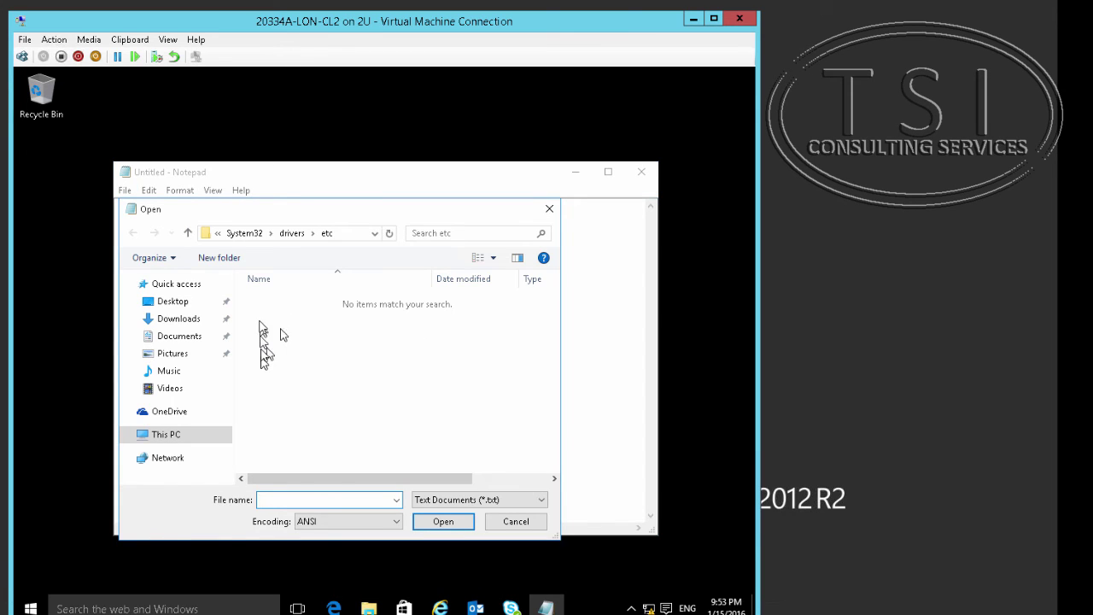
{"action": "left_click", "coordinate": [448, 499]}
{"action": "left_click", "coordinate": [440, 524]}
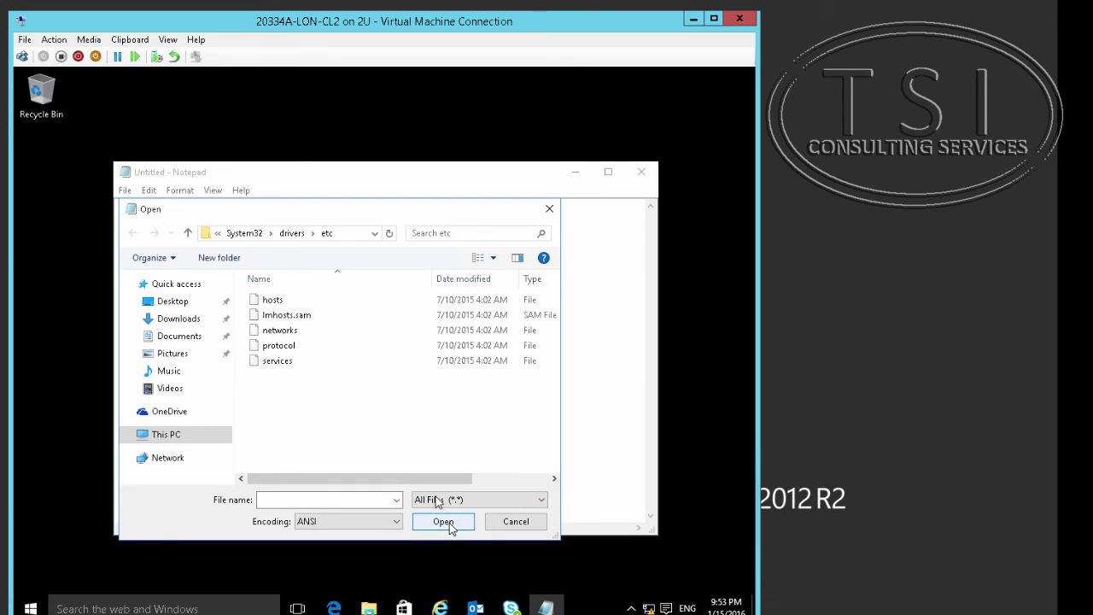
{"action": "double_click", "coordinate": [262, 299]}
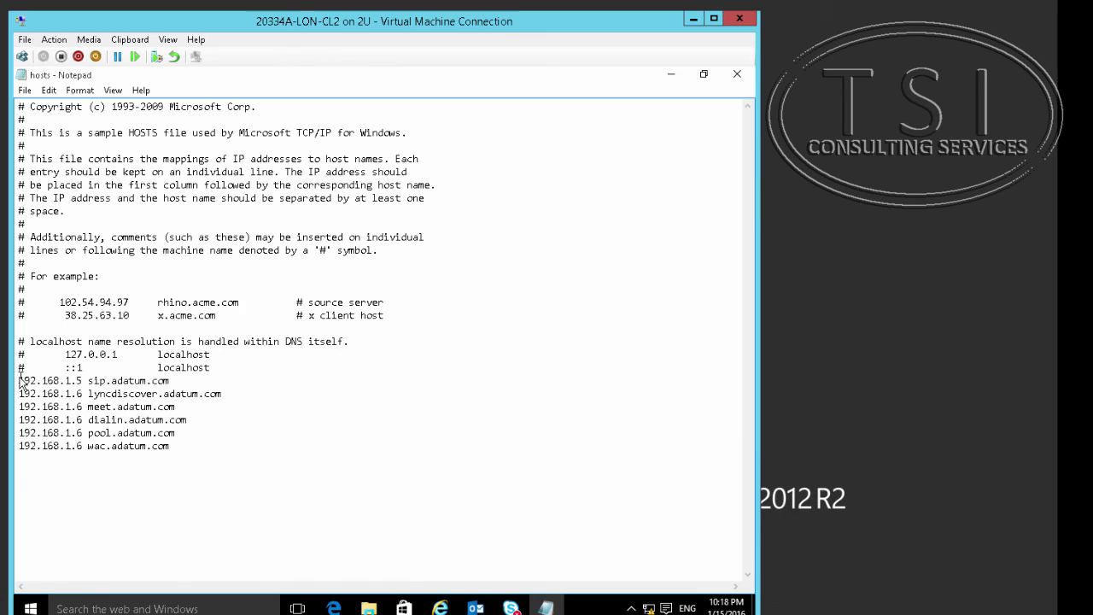
{"action": "left_click_drag", "start_coordinate": [20, 381], "coordinate": [287, 443]}
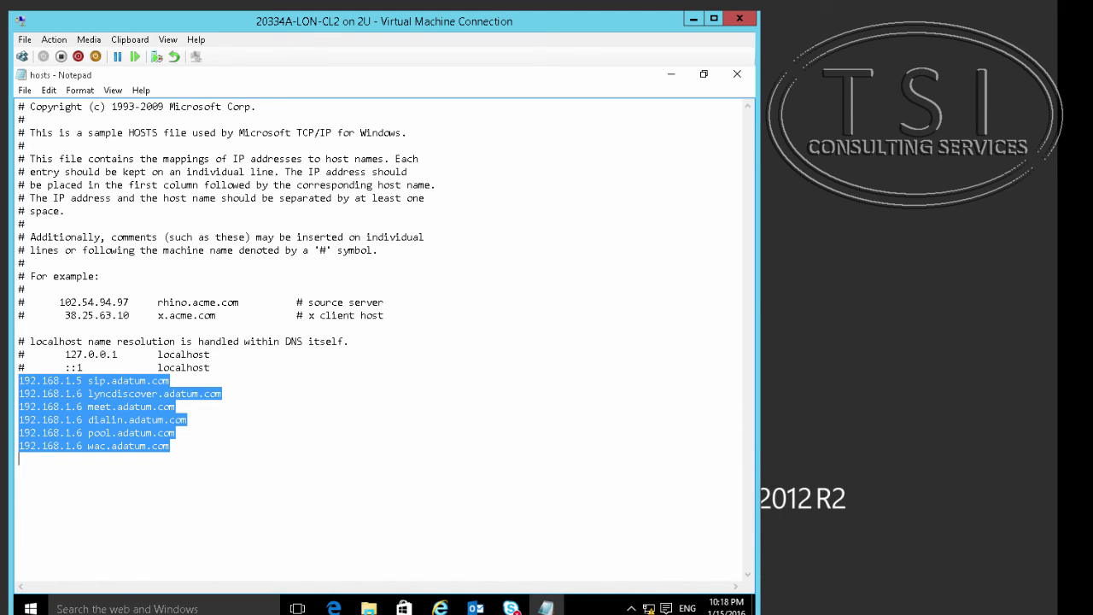
Save as 'hosts' with type All Files (*.*), replacing the existing hosts file.
{"action": "left_click", "coordinate": [24, 92]}
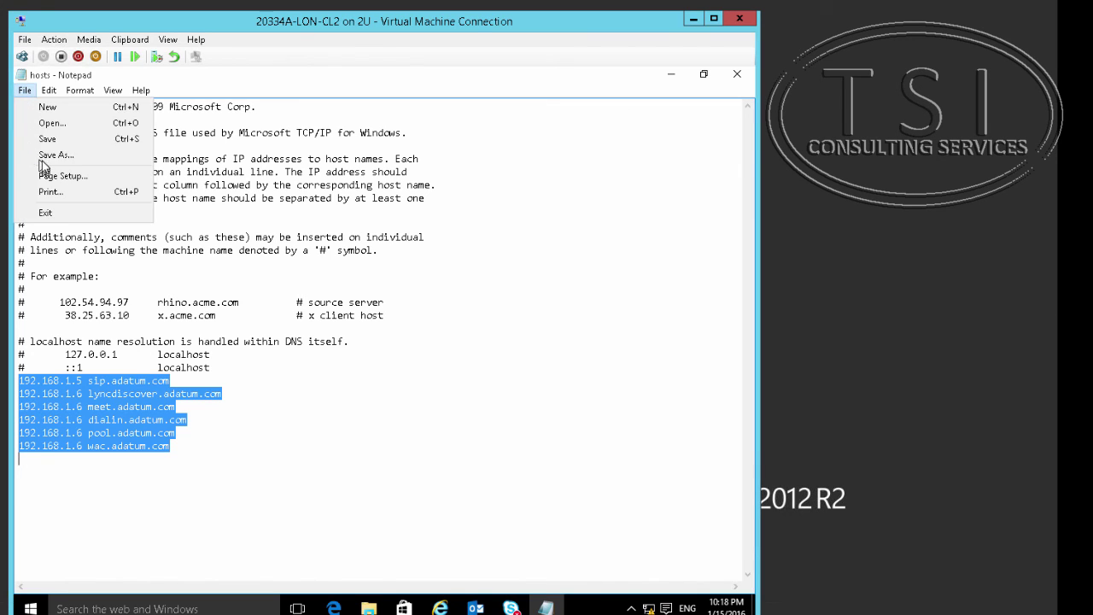
{"action": "left_click", "coordinate": [43, 155]}
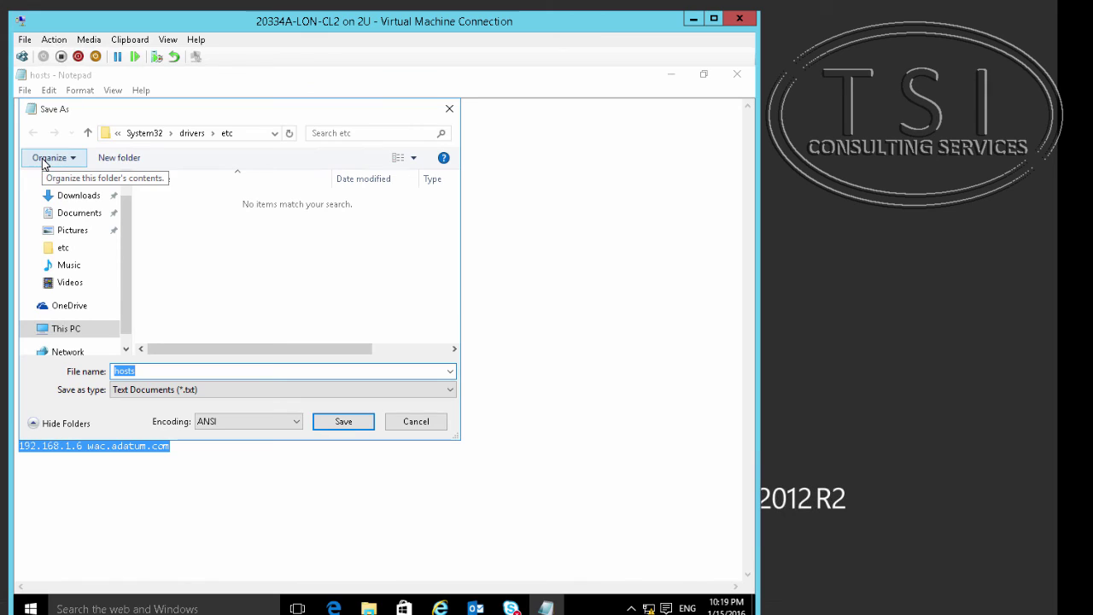
{"action": "left_click", "coordinate": [256, 400]}
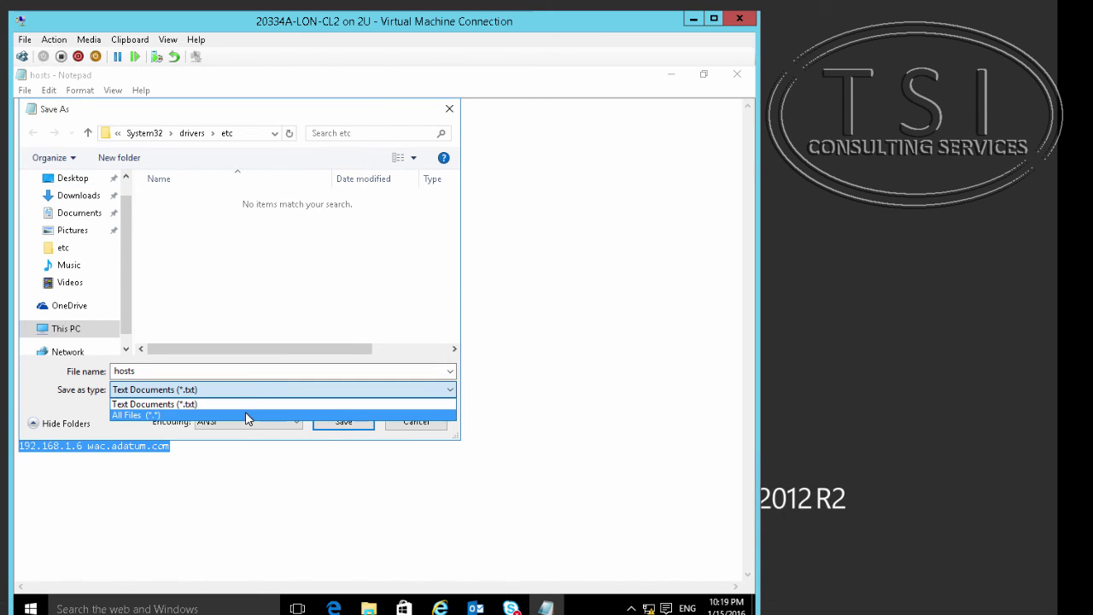
{"action": "left_click", "coordinate": [246, 414]}
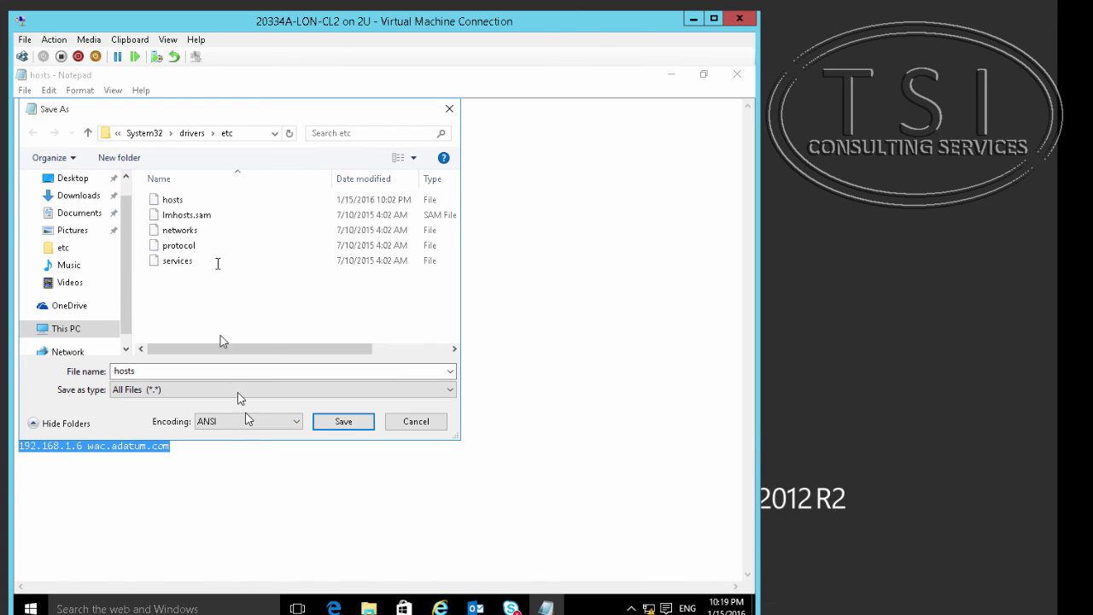
{"action": "left_click", "coordinate": [344, 421]}
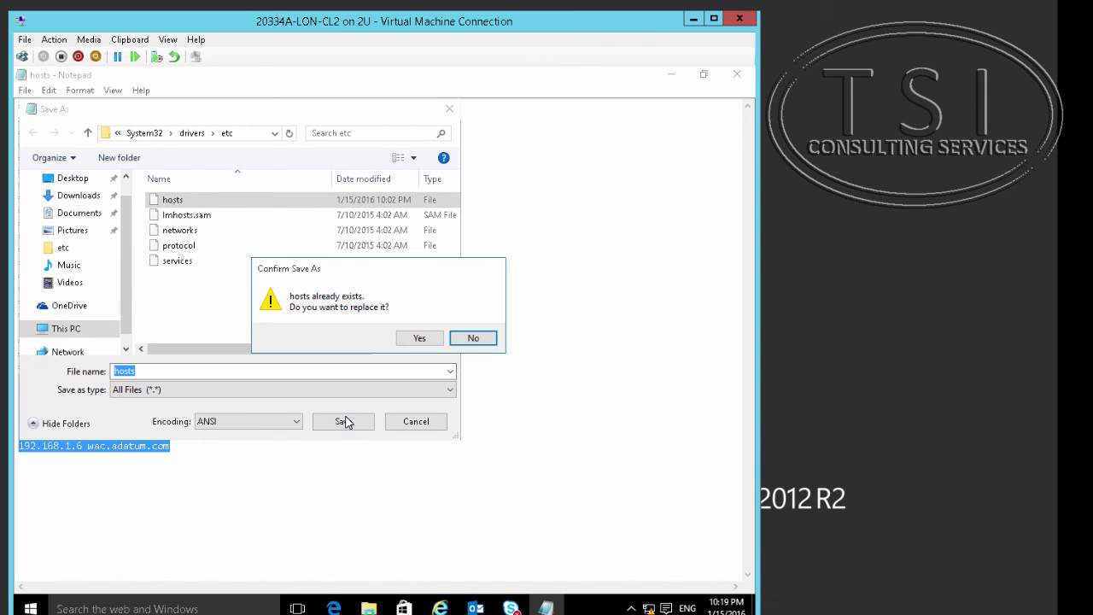
{"action": "left_click", "coordinate": [419, 338]}
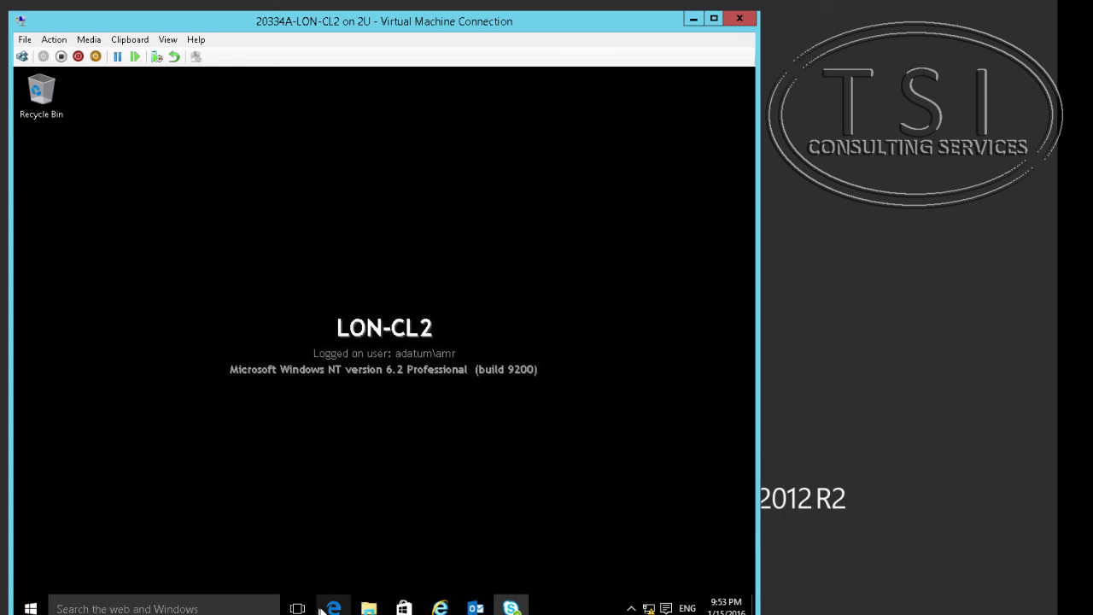
Enable the Internet adapter from Network and Sharing Center's adapter settings.
{"action": "right_click", "coordinate": [369, 608]}
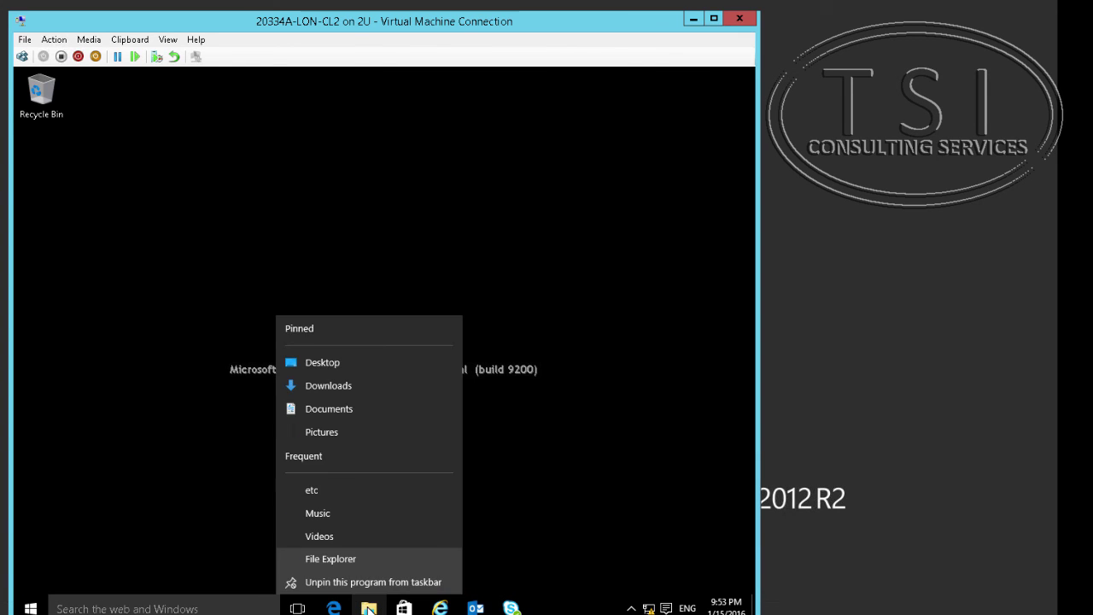
{"action": "left_click", "coordinate": [324, 557]}
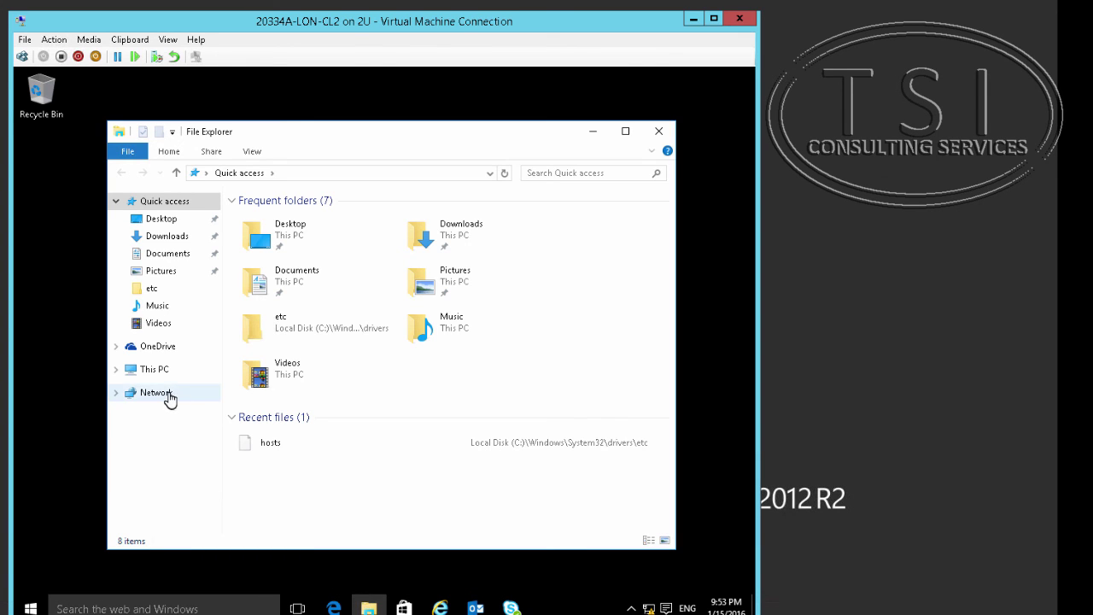
{"action": "right_click", "coordinate": [169, 395]}
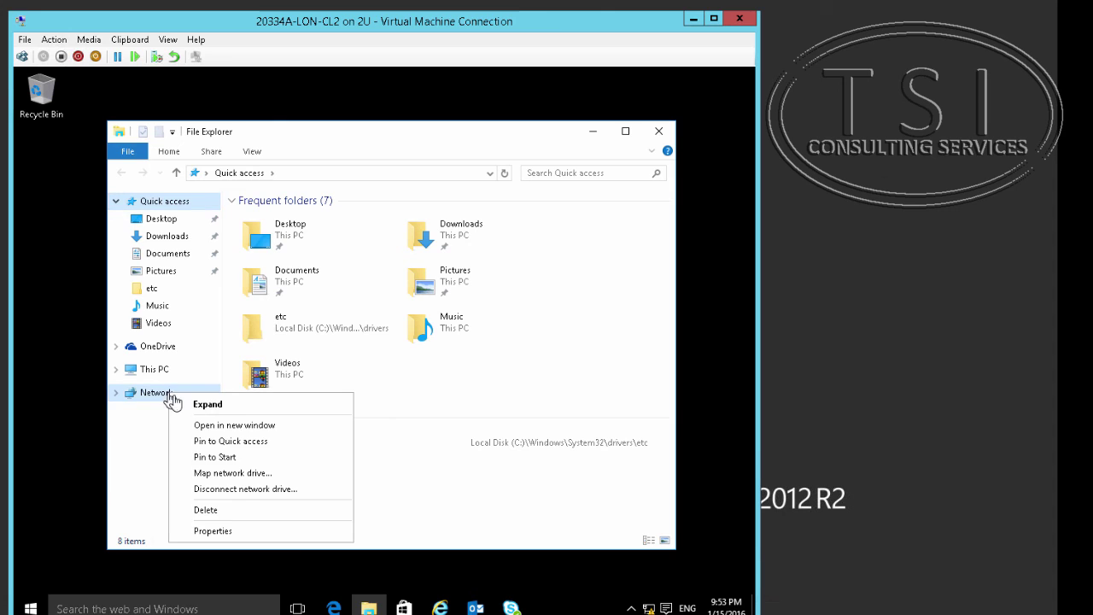
{"action": "left_click", "coordinate": [248, 531]}
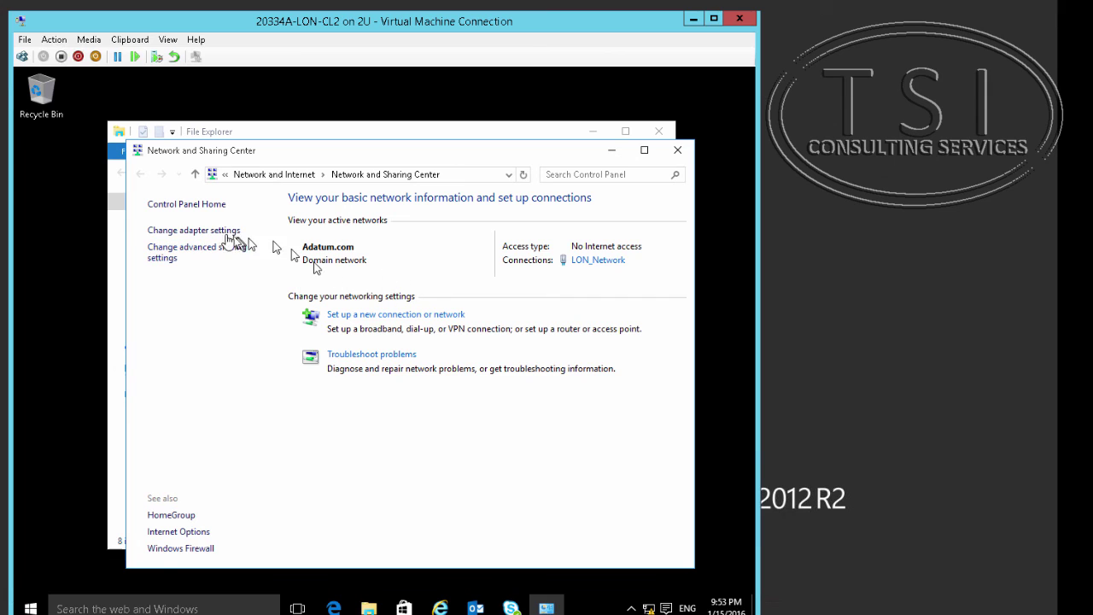
{"action": "left_click", "coordinate": [218, 230]}
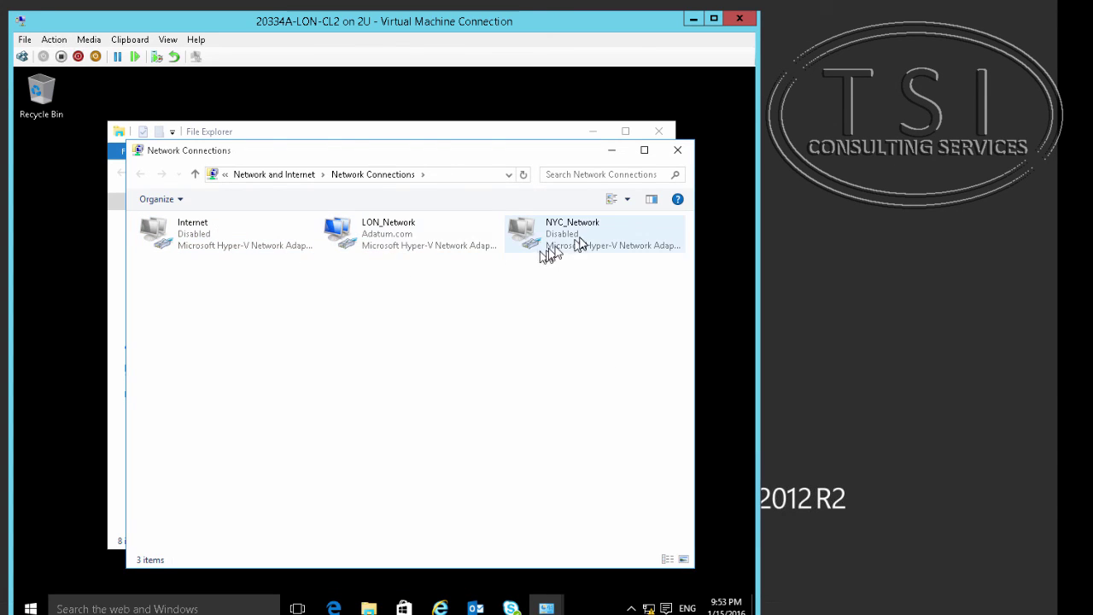
{"action": "right_click", "coordinate": [187, 245]}
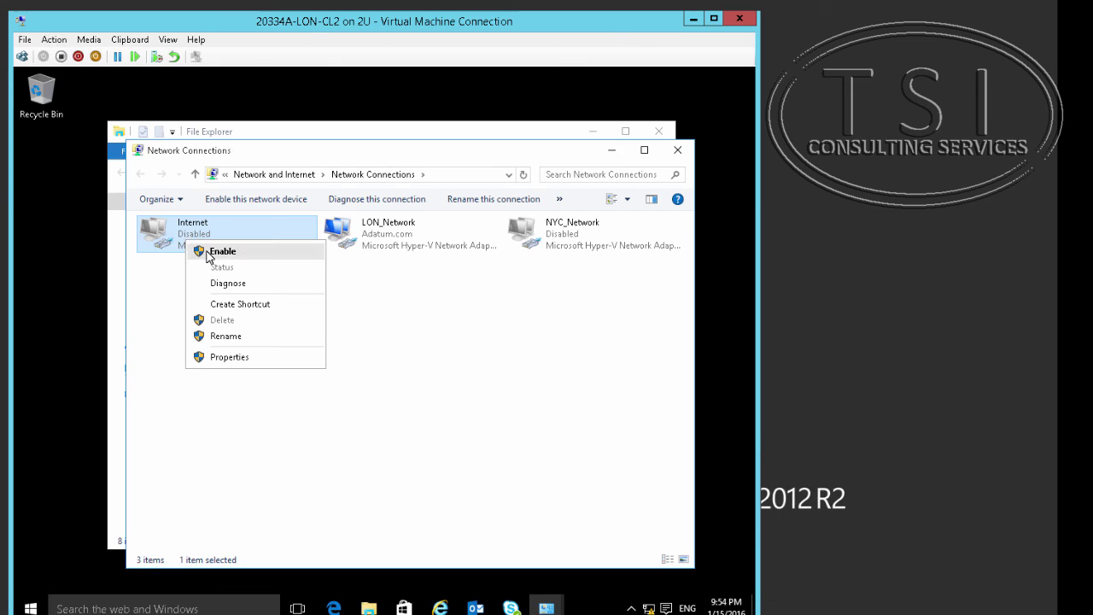
{"action": "left_click", "coordinate": [220, 251]}
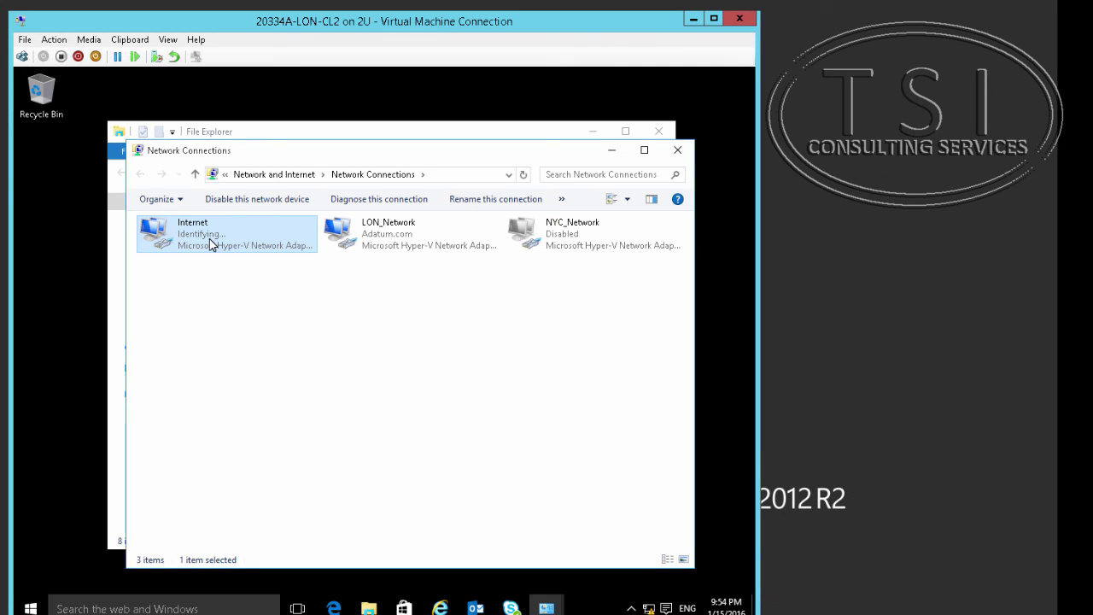
Save the Internet adapter's IPv4 settings 131.107.0.51, gateway 131.107.0.100, accepting the gateway warning.
{"action": "right_click", "coordinate": [210, 245]}
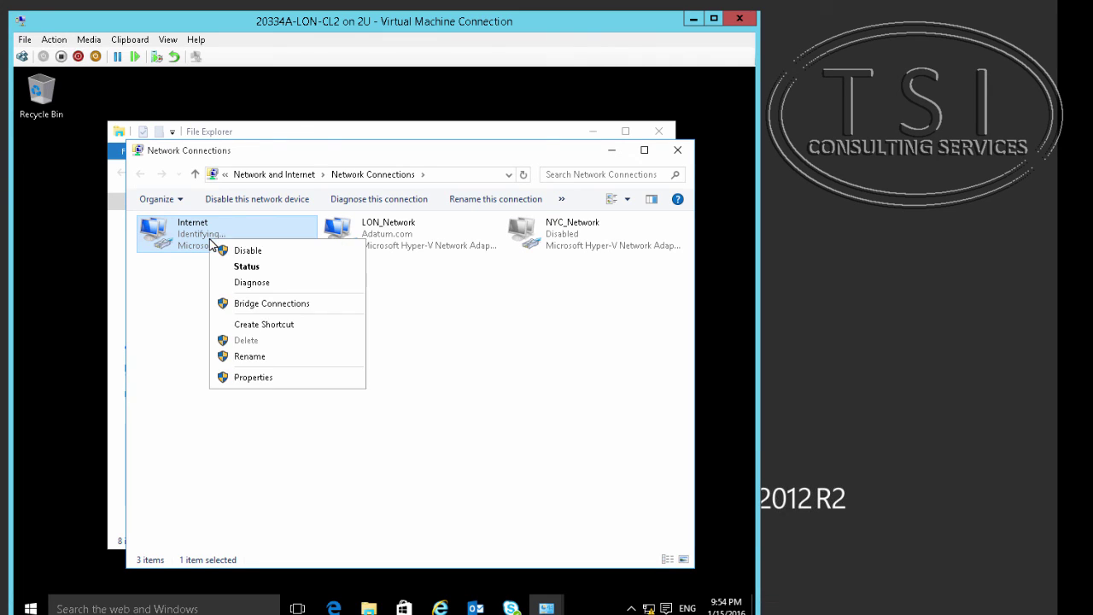
{"action": "left_click", "coordinate": [243, 377]}
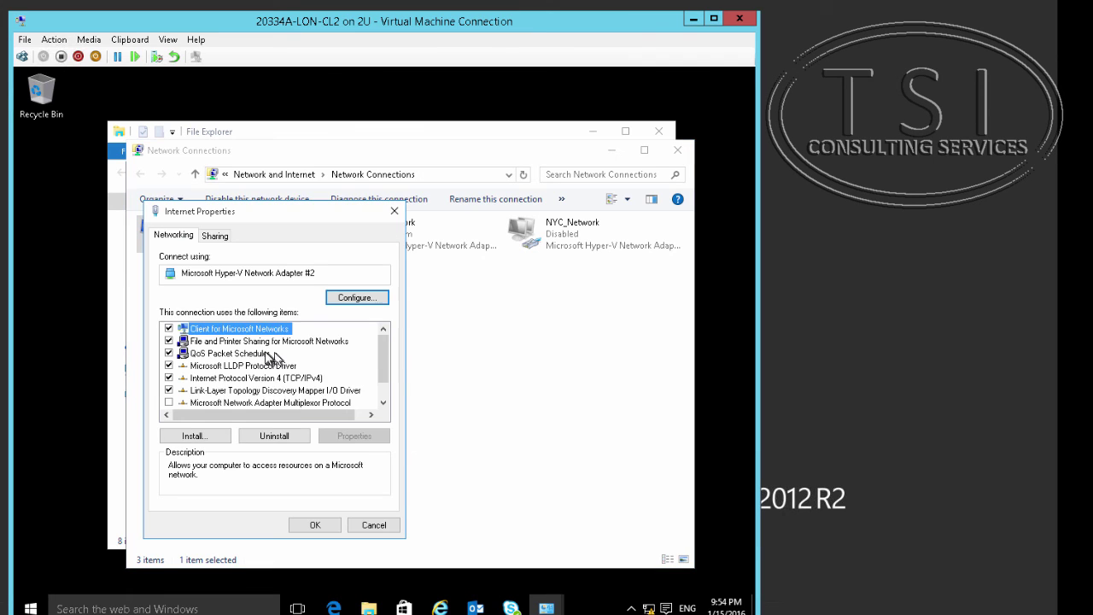
{"action": "scroll", "coordinate": [291, 407], "scroll_direction": "down", "scroll_amount": 1}
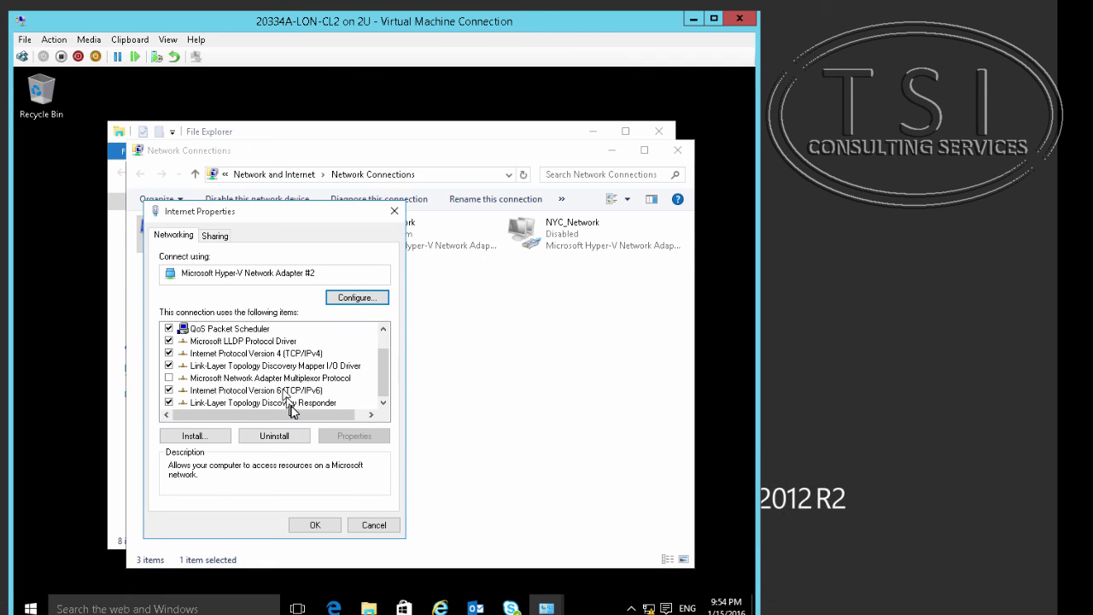
{"action": "double_click", "coordinate": [303, 354]}
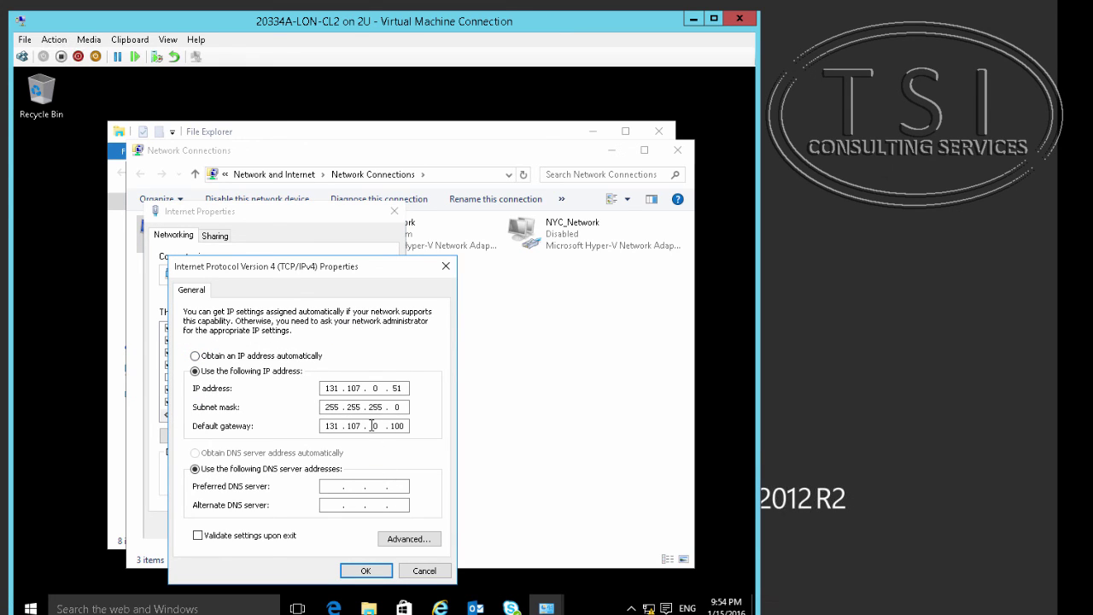
{"action": "left_click", "coordinate": [361, 571]}
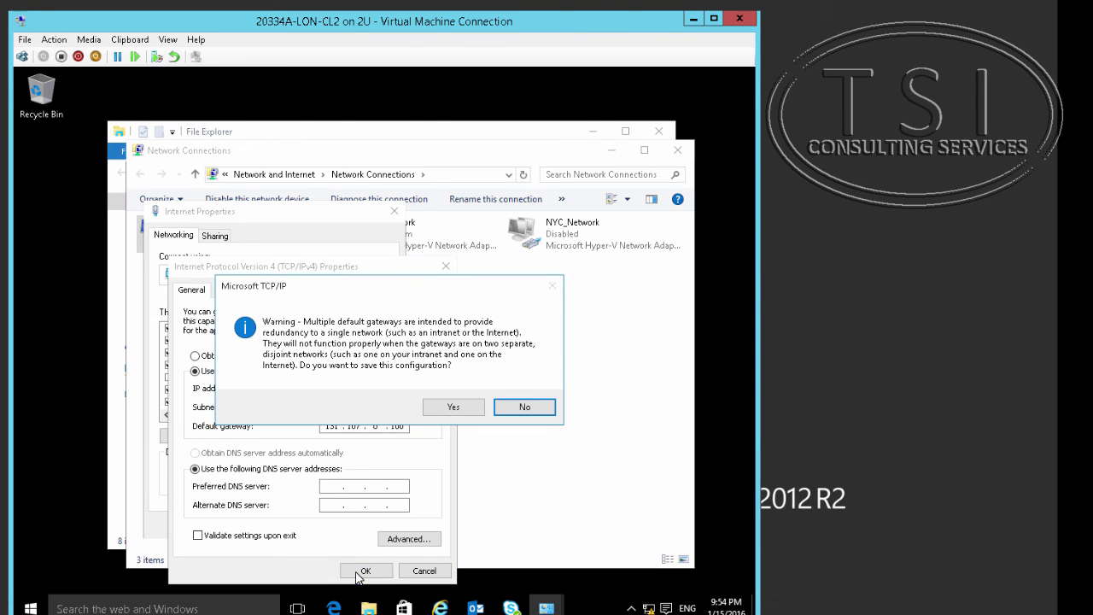
{"action": "left_click", "coordinate": [455, 410]}
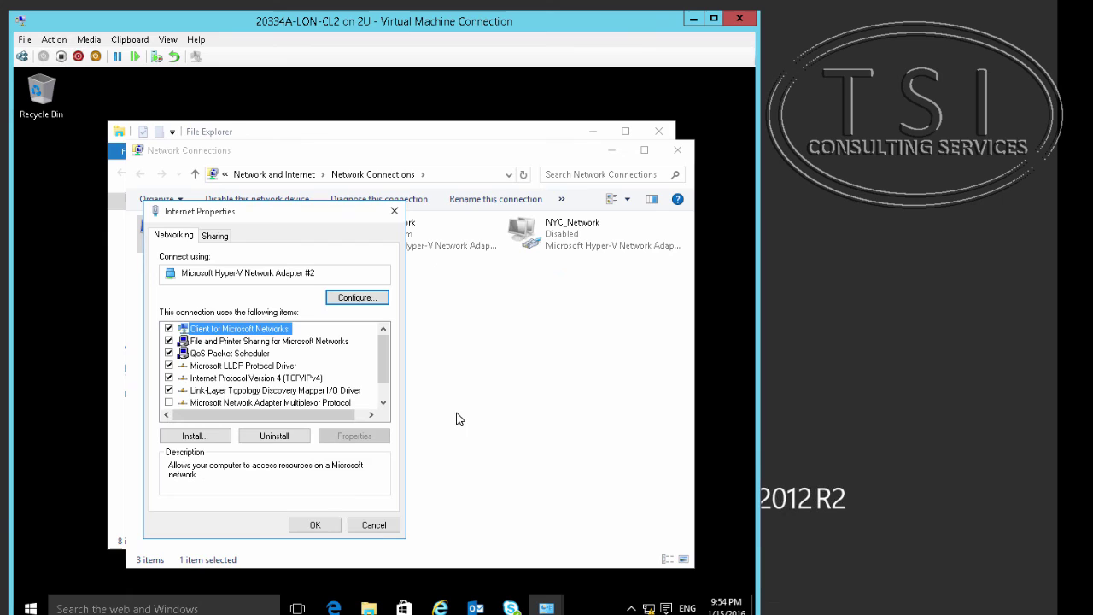
{"action": "left_click", "coordinate": [314, 525]}
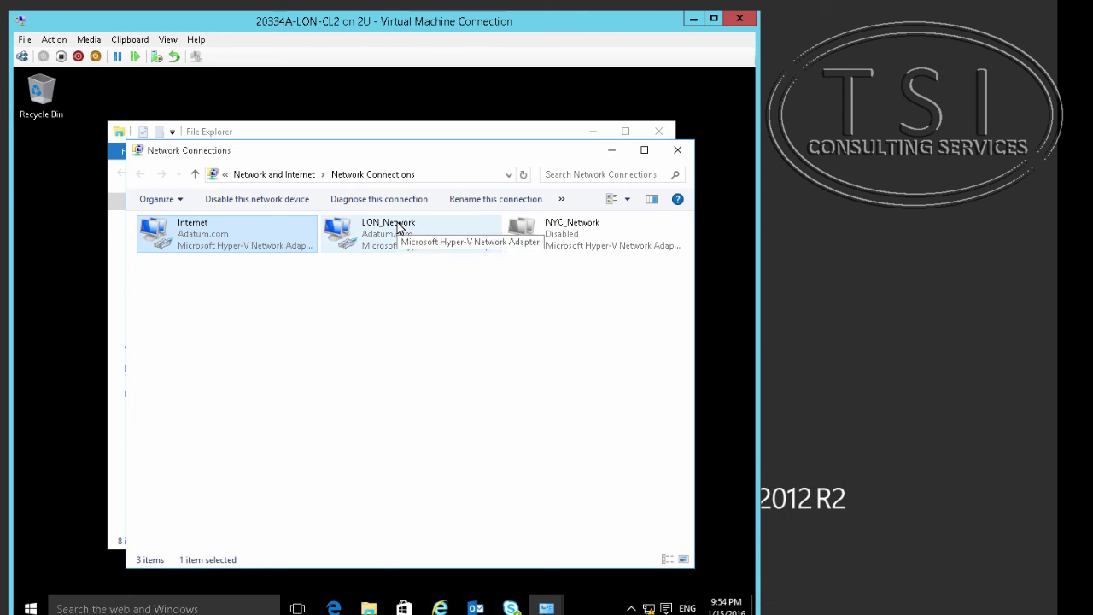
Disable LON_Network, then disable and re-enable the Internet adapter.
{"action": "right_click", "coordinate": [394, 228]}
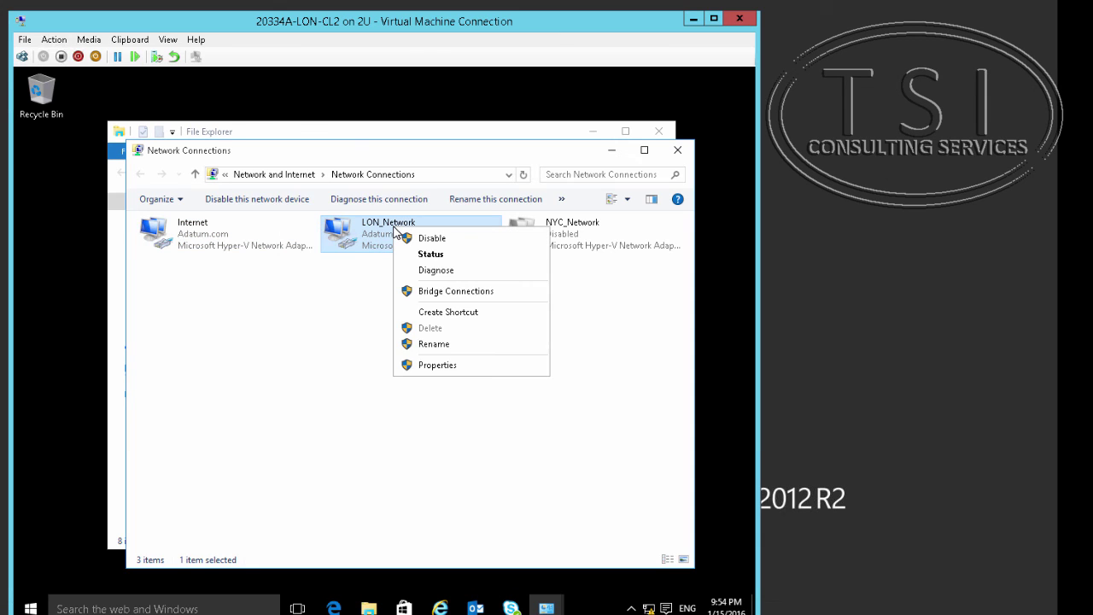
{"action": "left_click", "coordinate": [427, 237]}
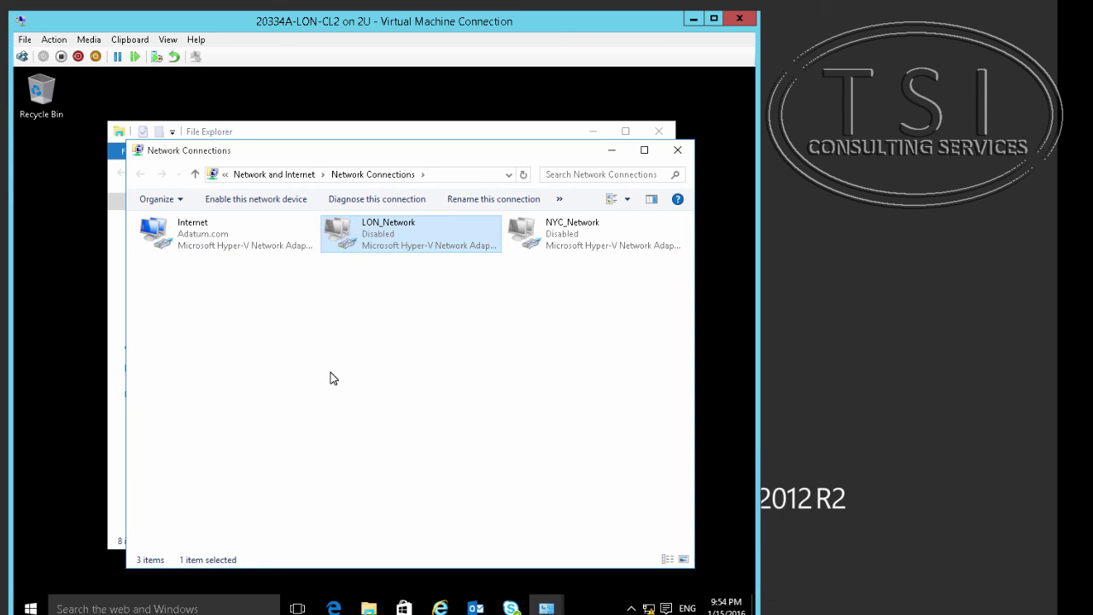
{"action": "right_click", "coordinate": [198, 229]}
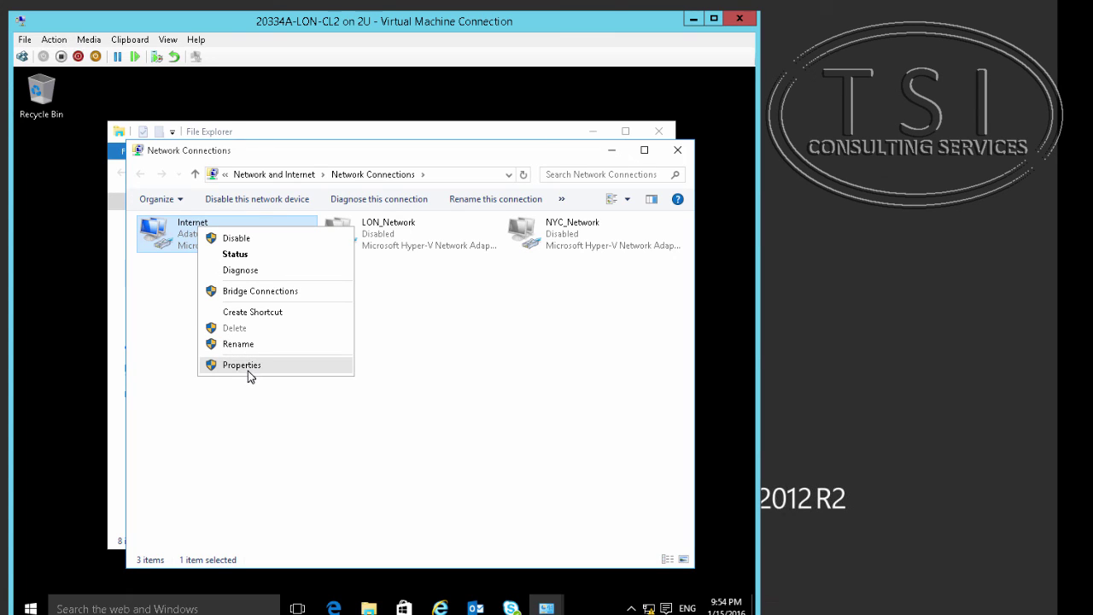
{"action": "left_click", "coordinate": [243, 238]}
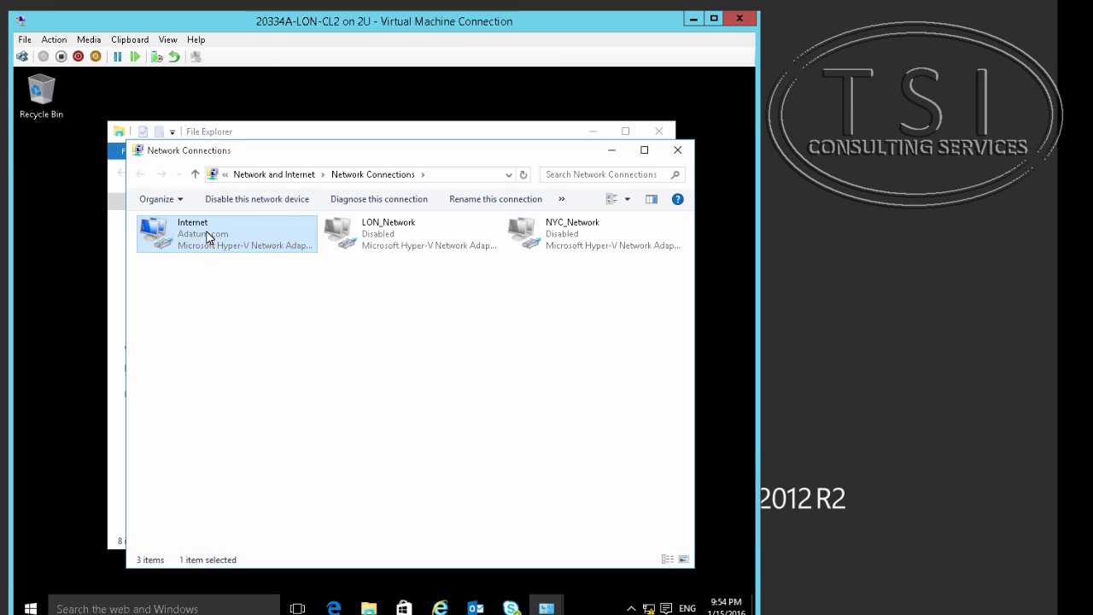
{"action": "right_click", "coordinate": [210, 235]}
{"action": "left_click", "coordinate": [227, 242]}
Reconfirm the Internet adapter's IPv4 settings and allow network discovery.
{"action": "right_click", "coordinate": [192, 232]}
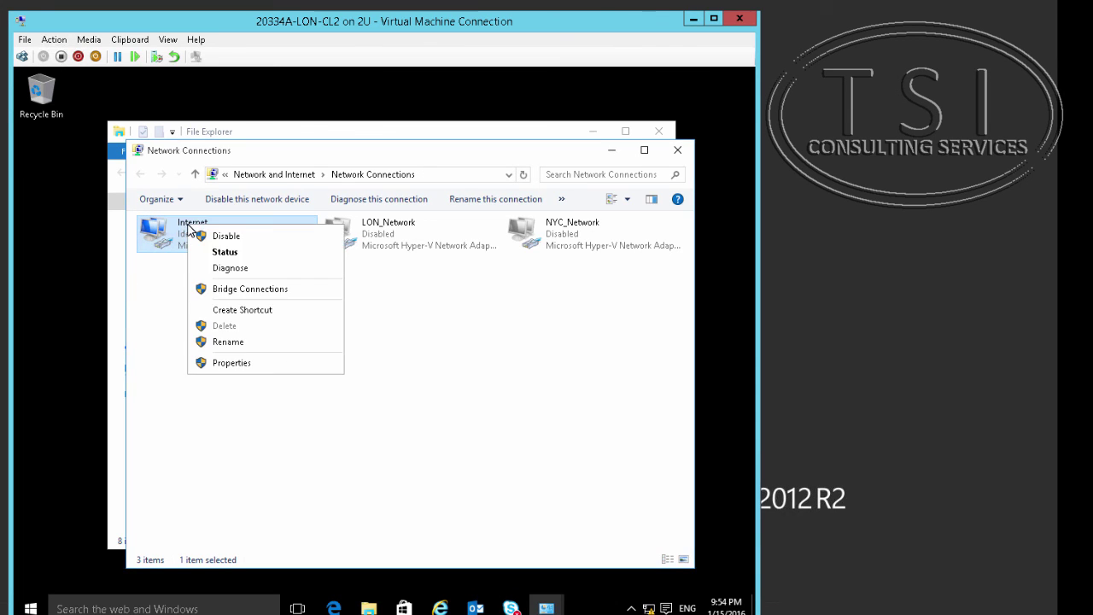
{"action": "left_click", "coordinate": [230, 364]}
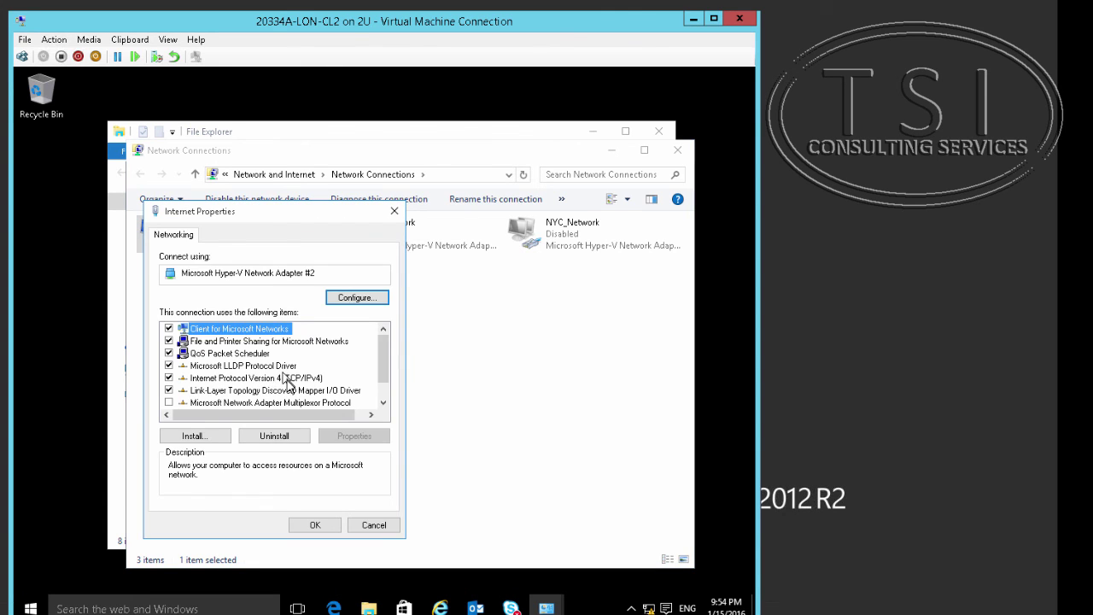
{"action": "double_click", "coordinate": [287, 379]}
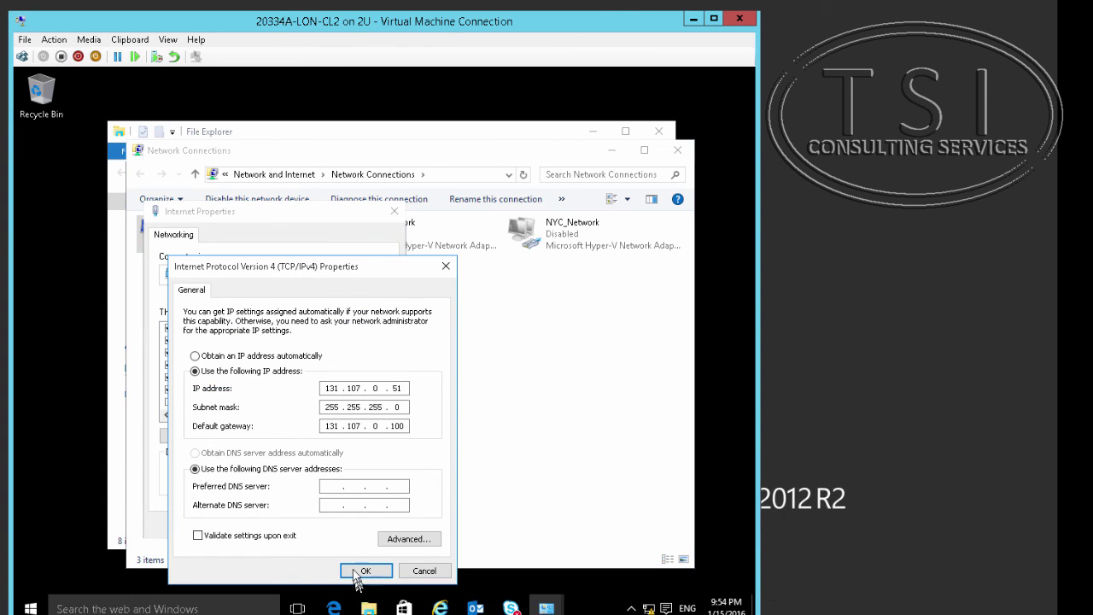
{"action": "left_click", "coordinate": [359, 570]}
{"action": "left_click", "coordinate": [327, 526]}
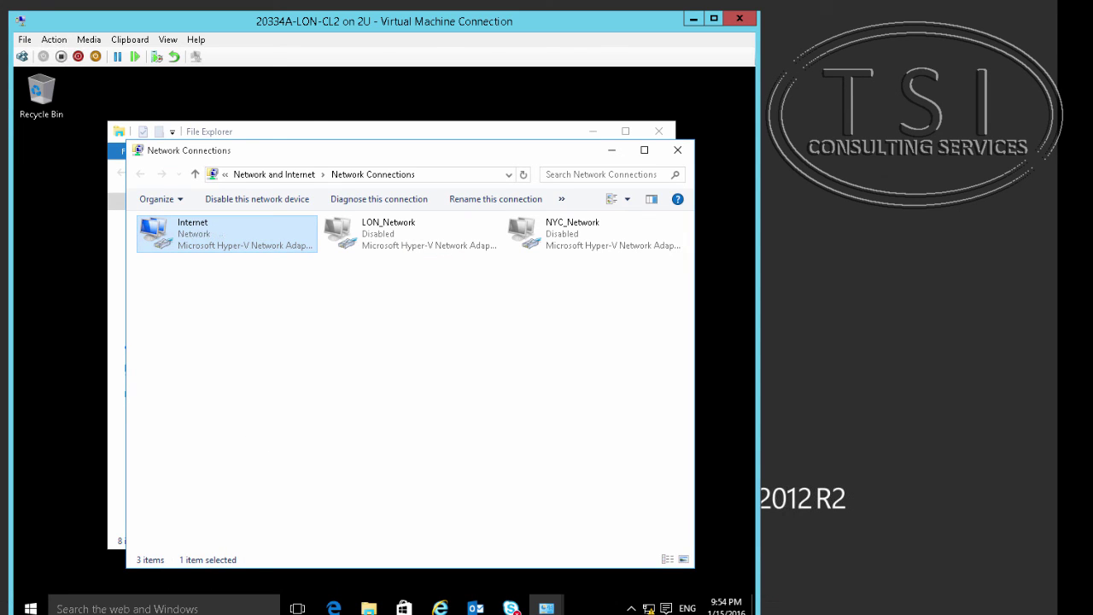
{"action": "left_click", "coordinate": [617, 335]}
Restart LON-CL2, sign in with the account password, and select the Wac application.
{"action": "right_click", "coordinate": [31, 608]}
{"action": "mouse_move", "coordinate": [69, 589]}
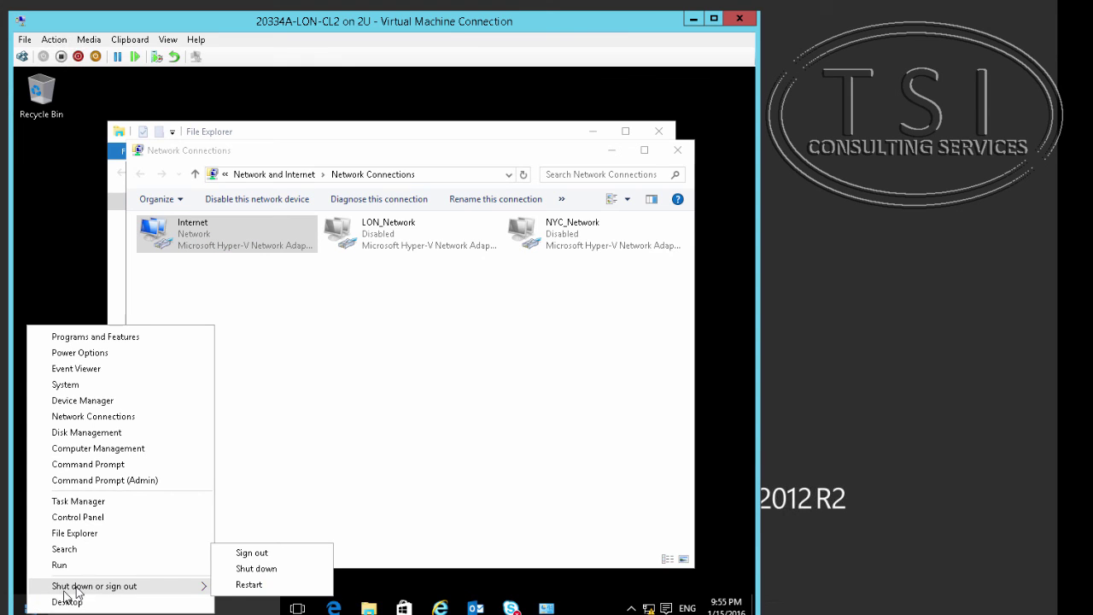
{"action": "left_click", "coordinate": [244, 584]}
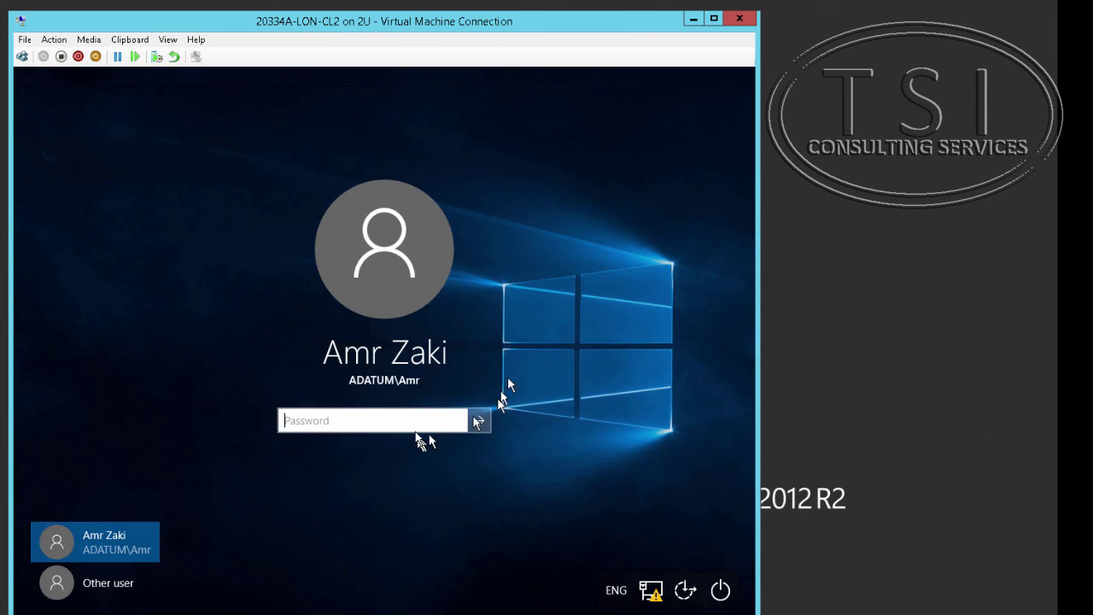
{"action": "type", "text": "Pa$$w0rd"}
{"action": "key", "text": "Return"}
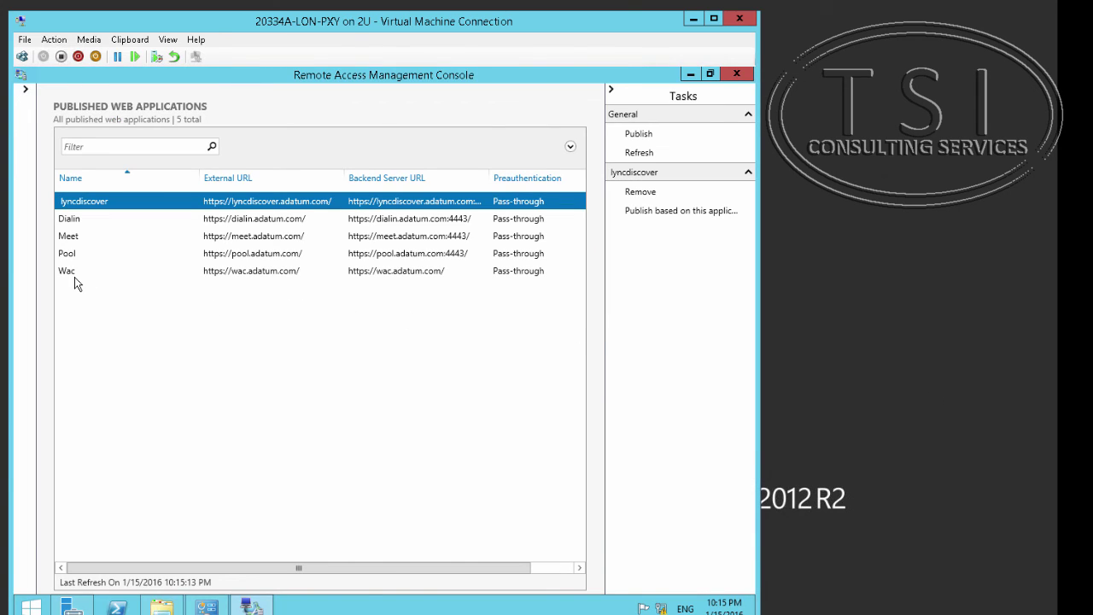
{"action": "left_click", "coordinate": [75, 273]}
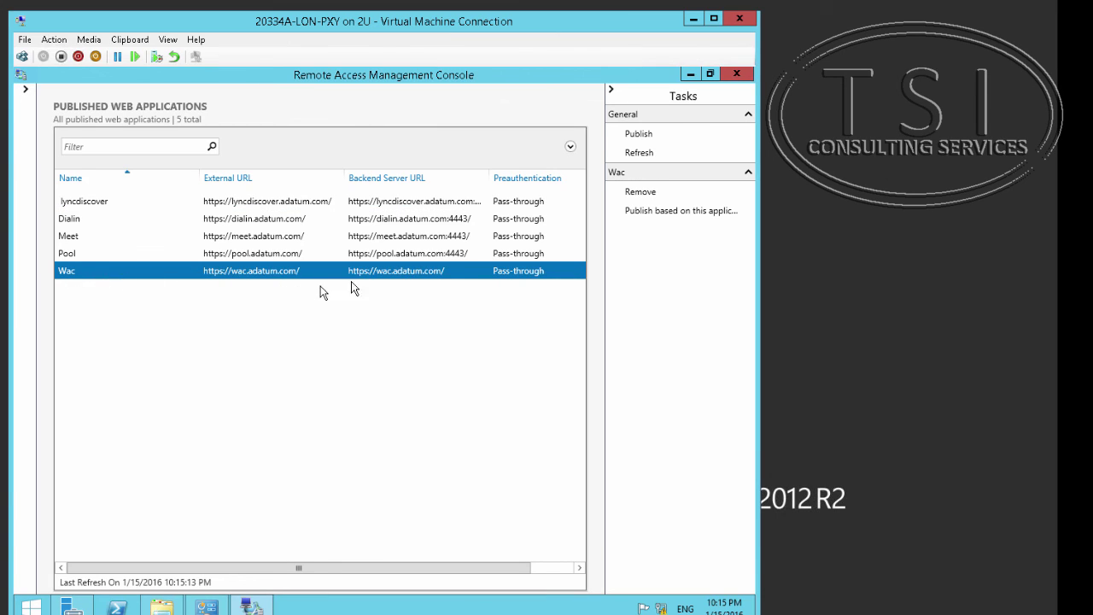